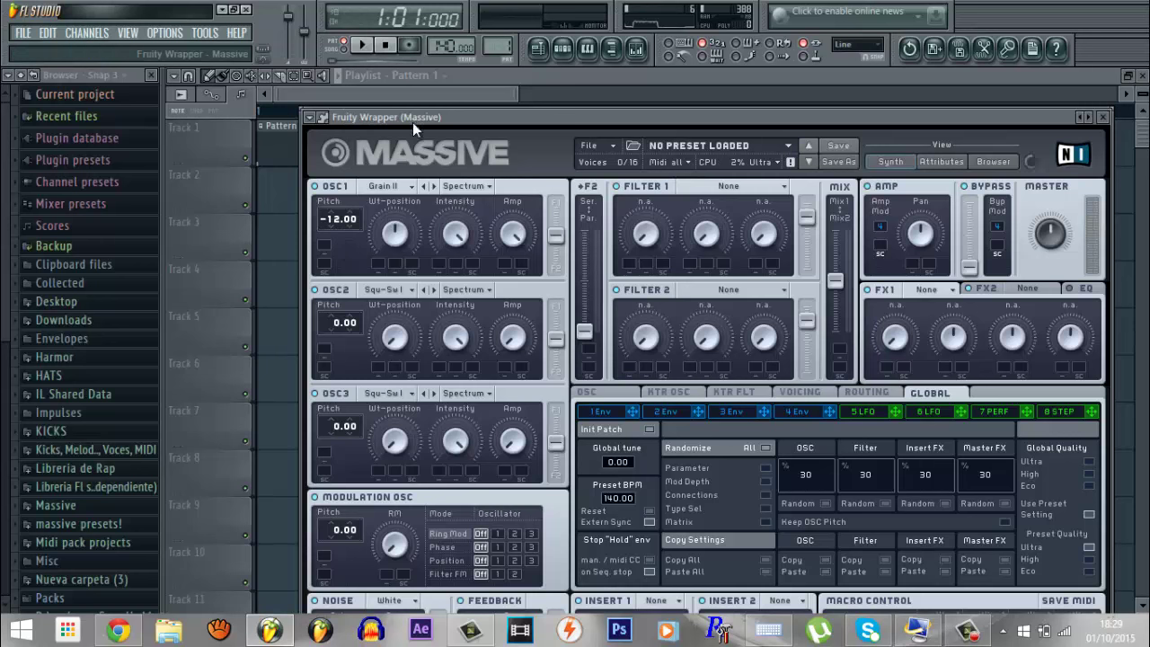
# Step: Assign macro 1 to the vibrato Depth and Rate, with Rate at 0.5 and full upward modulation on both
pyautogui.moveTo(413, 120); pyautogui.dragTo(388, 75)
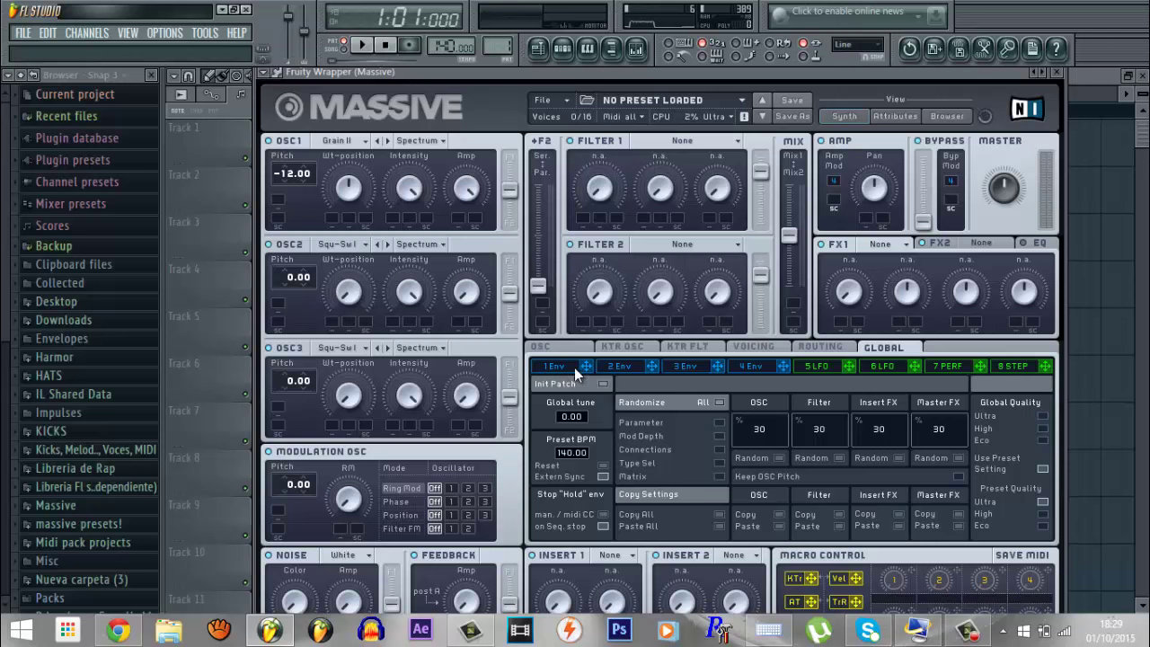
pyautogui.click(541, 347)
pyautogui.moveTo(1007, 518); pyautogui.dragTo(1115, 534)
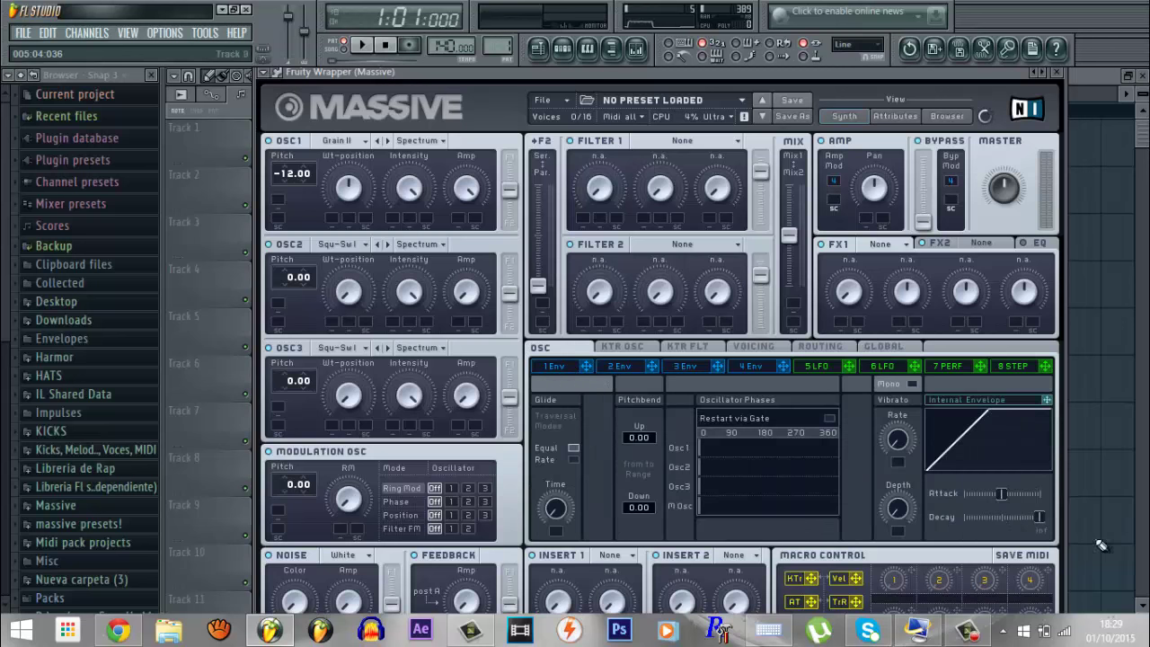
pyautogui.moveTo(912, 580); pyautogui.dragTo(896, 531)
pyautogui.moveTo(912, 570); pyautogui.dragTo(896, 467)
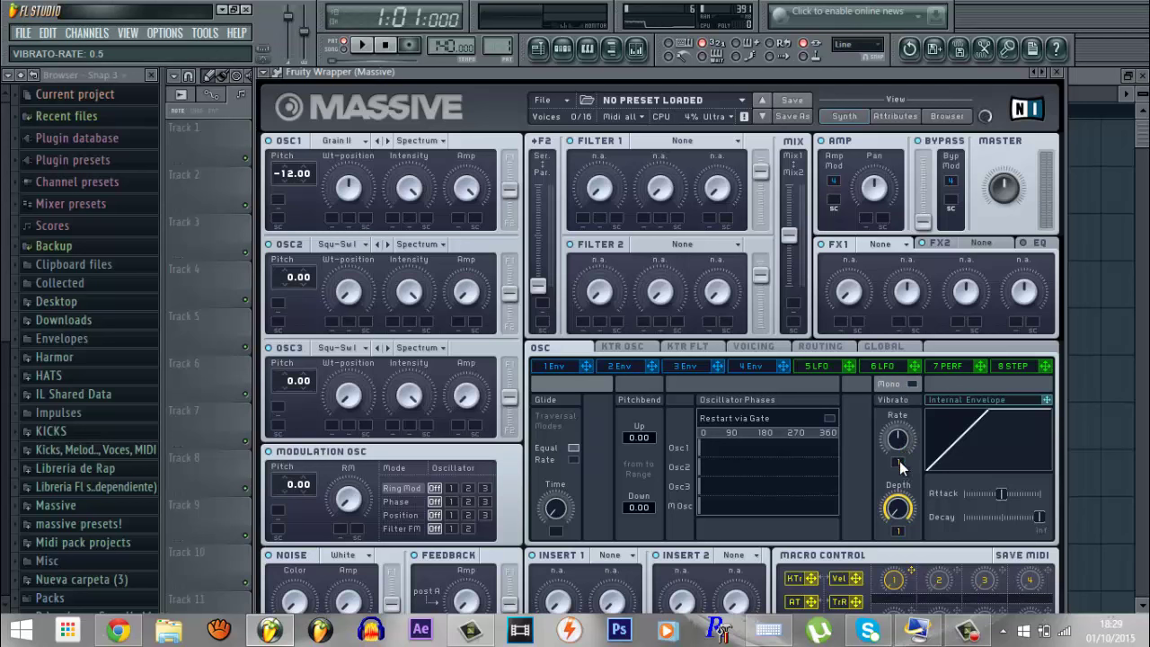
pyautogui.moveTo(901, 467); pyautogui.dragTo(905, 404)
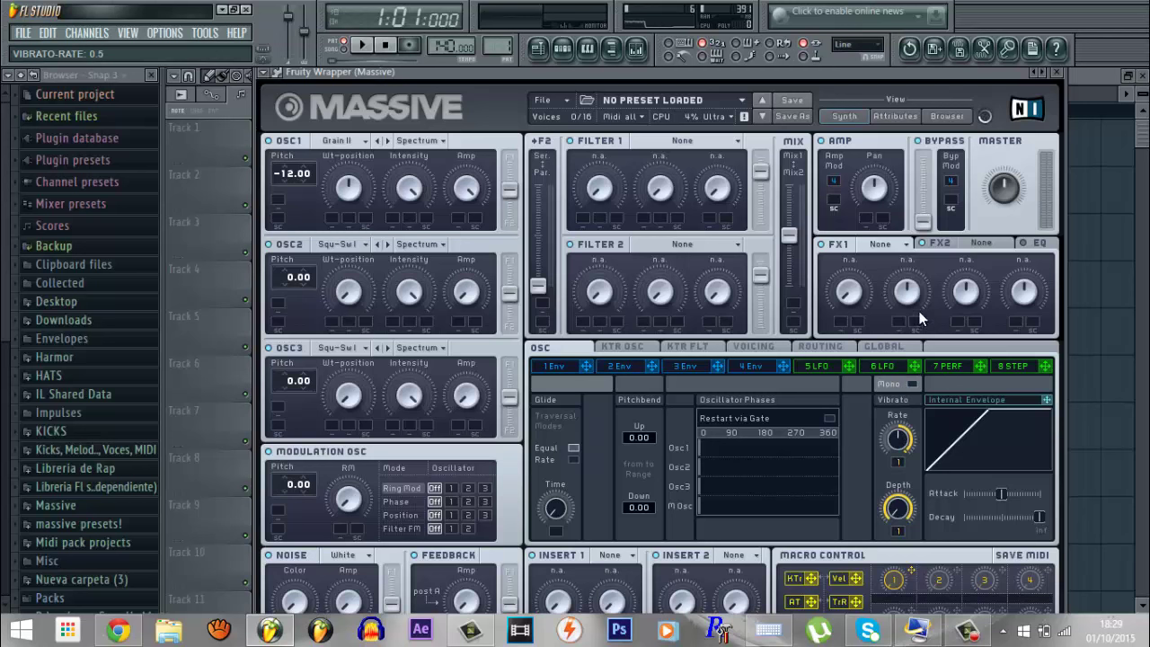
# Step: Set Glide to Rate mode with a time of about 0.71, and lower OSC1's Wt-position and its Intensity to about 0.37
pyautogui.click(572, 460)
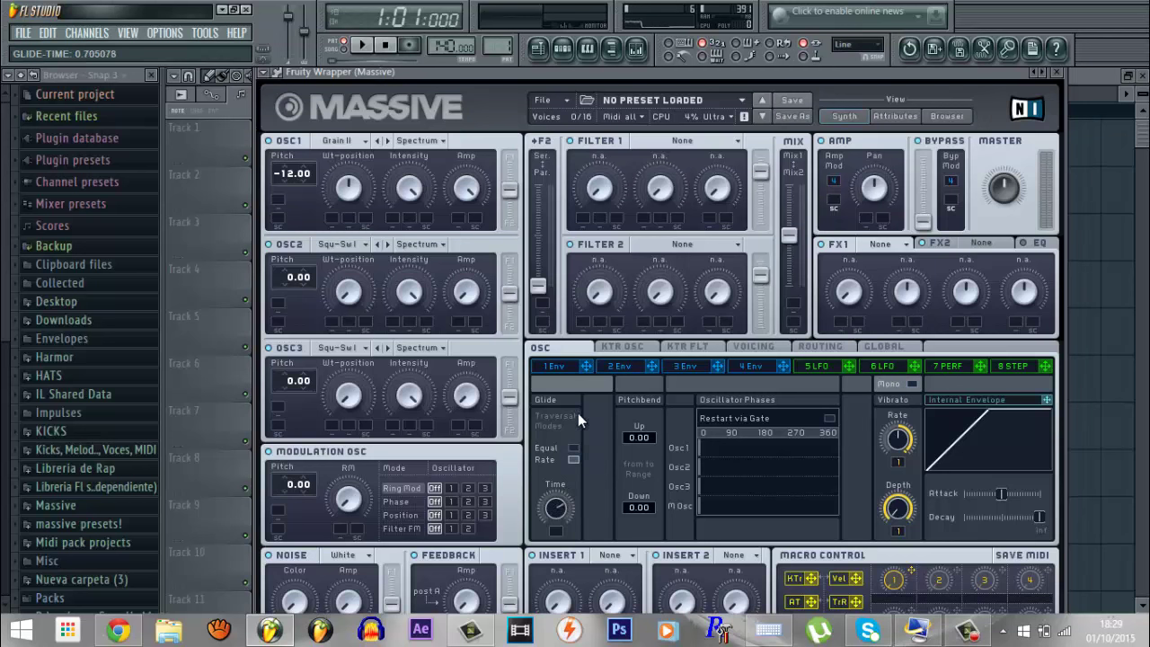
pyautogui.moveTo(578, 413); pyautogui.dragTo(580, 431)
pyautogui.moveTo(356, 196); pyautogui.dragTo(355, 225)
pyautogui.moveTo(406, 190); pyautogui.dragTo(405, 285)
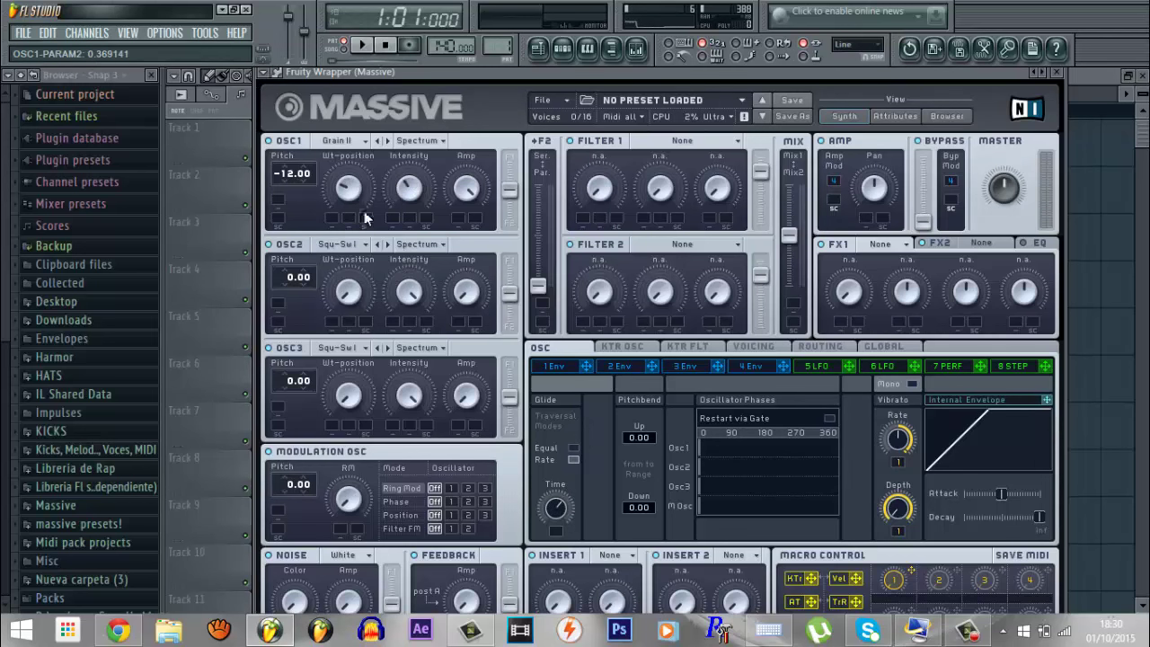
# Step: Set Filter 1 to Double Notch, raise its Cutoff slightly and leave its bandwidth at minimum
pyautogui.click(686, 143)
pyautogui.click(675, 205)
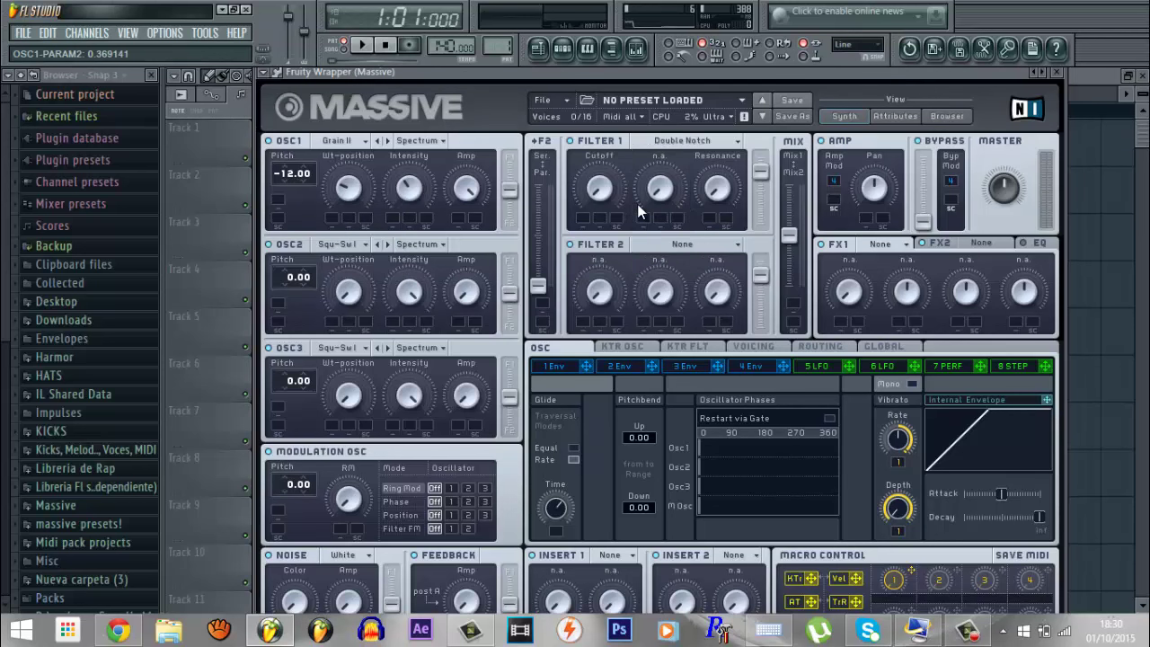
pyautogui.moveTo(601, 200); pyautogui.dragTo(602, 173)
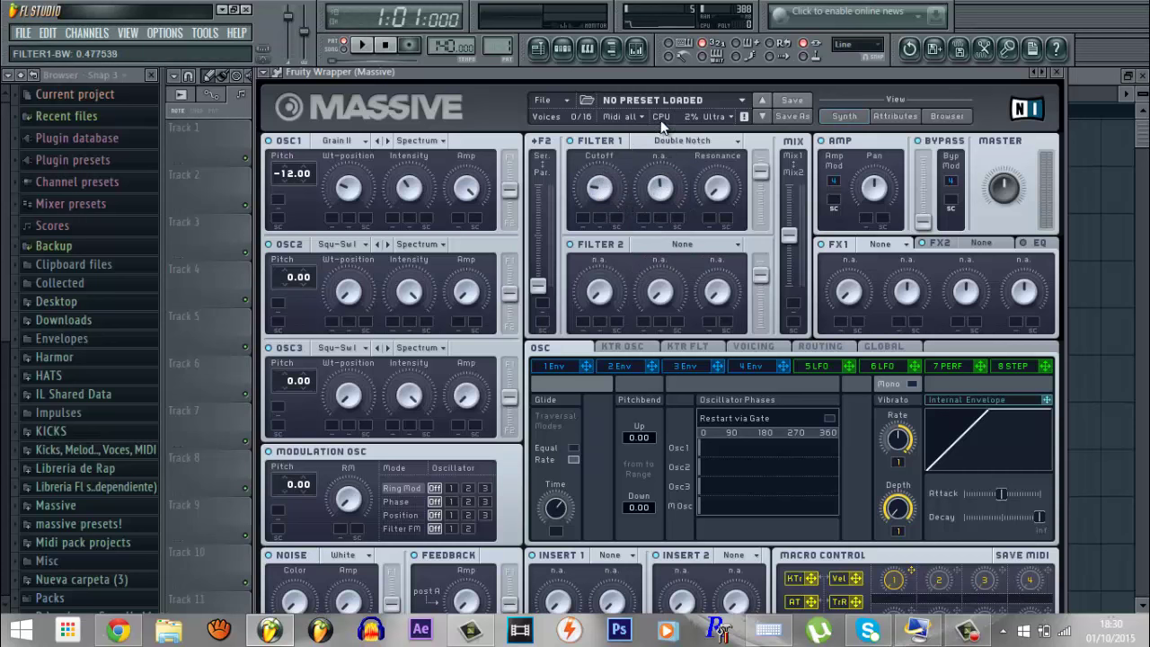
pyautogui.moveTo(662, 196); pyautogui.dragTo(665, 329)
pyautogui.moveTo(432, 76); pyautogui.dragTo(442, 87)
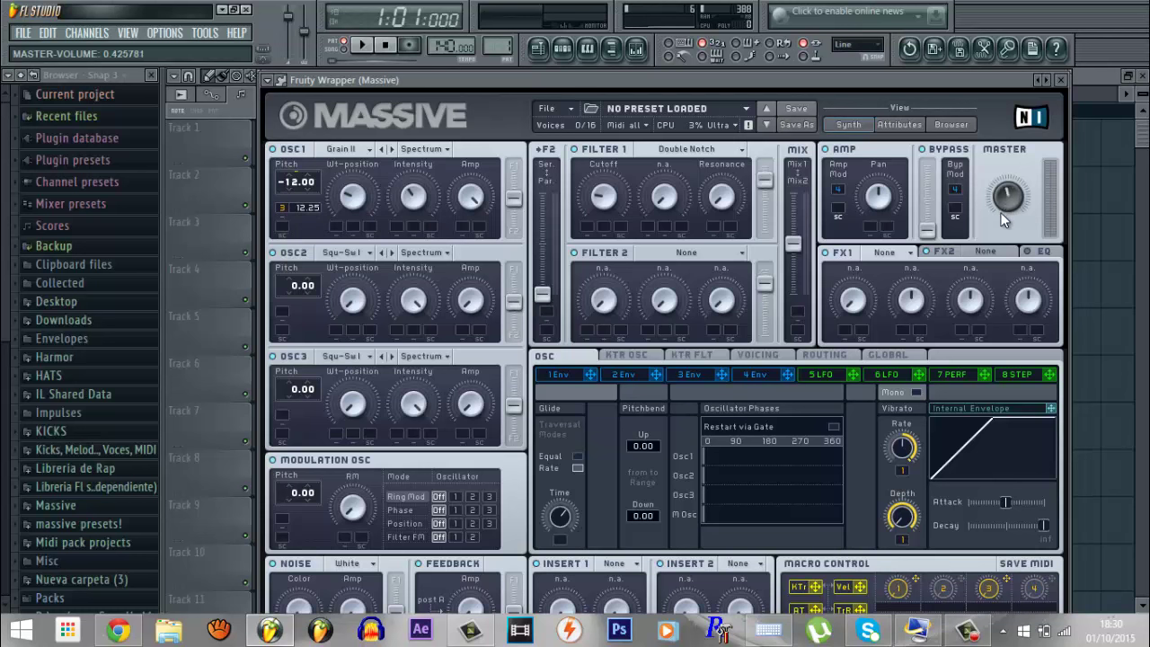
# Step: Load Tele Tube in FX1 at about 0.15 dry/wet and Dimension Expander in FX2 at about 0.21 dry/wet
pyautogui.click(909, 252)
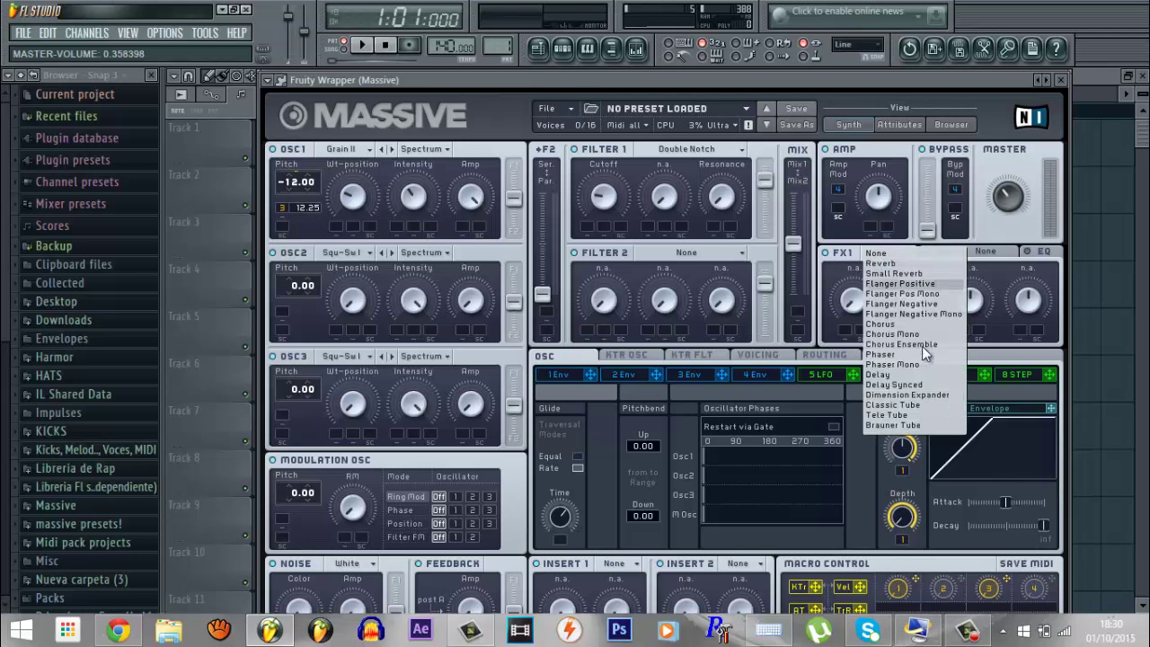
pyautogui.click(921, 415)
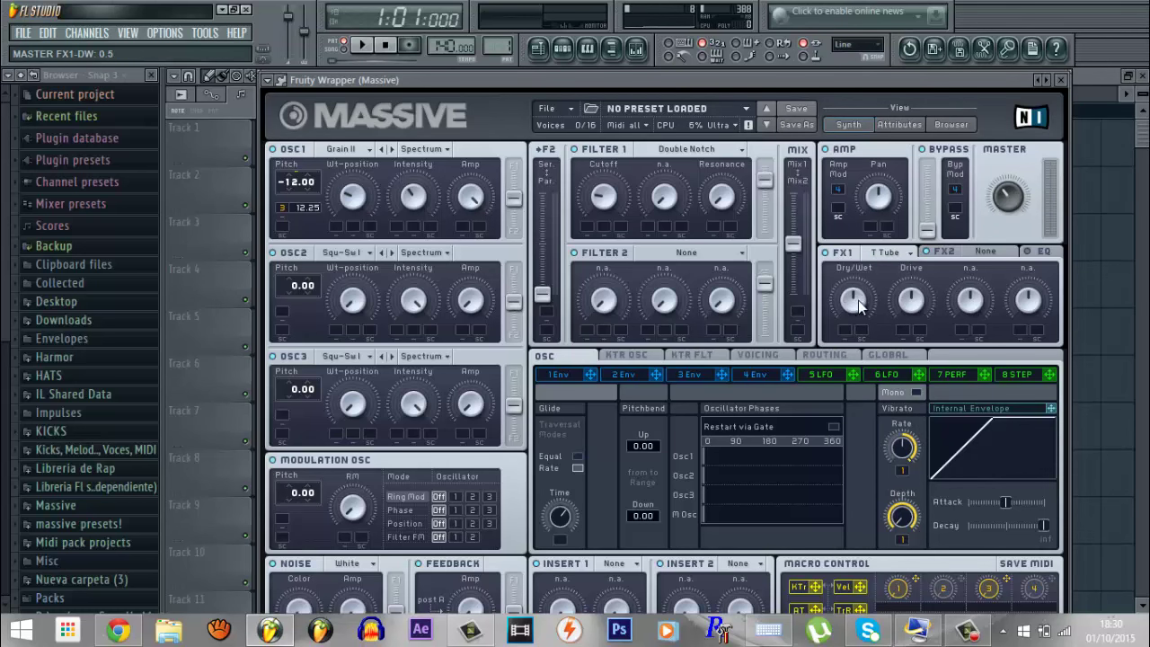
pyautogui.click(984, 252)
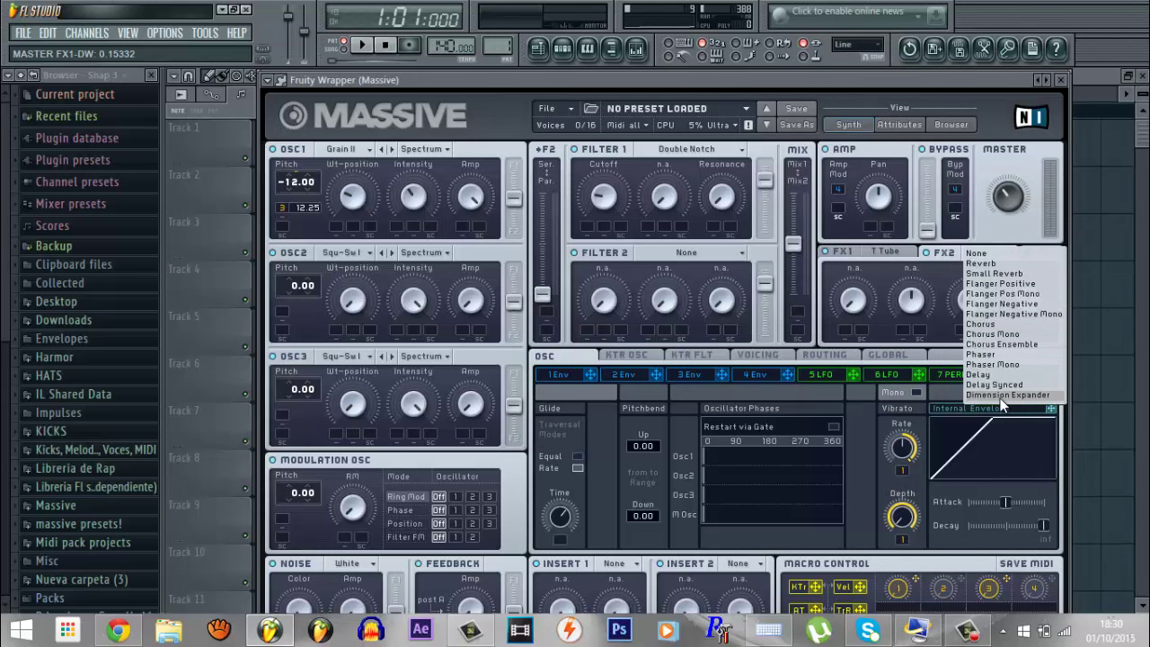
pyautogui.click(1000, 399)
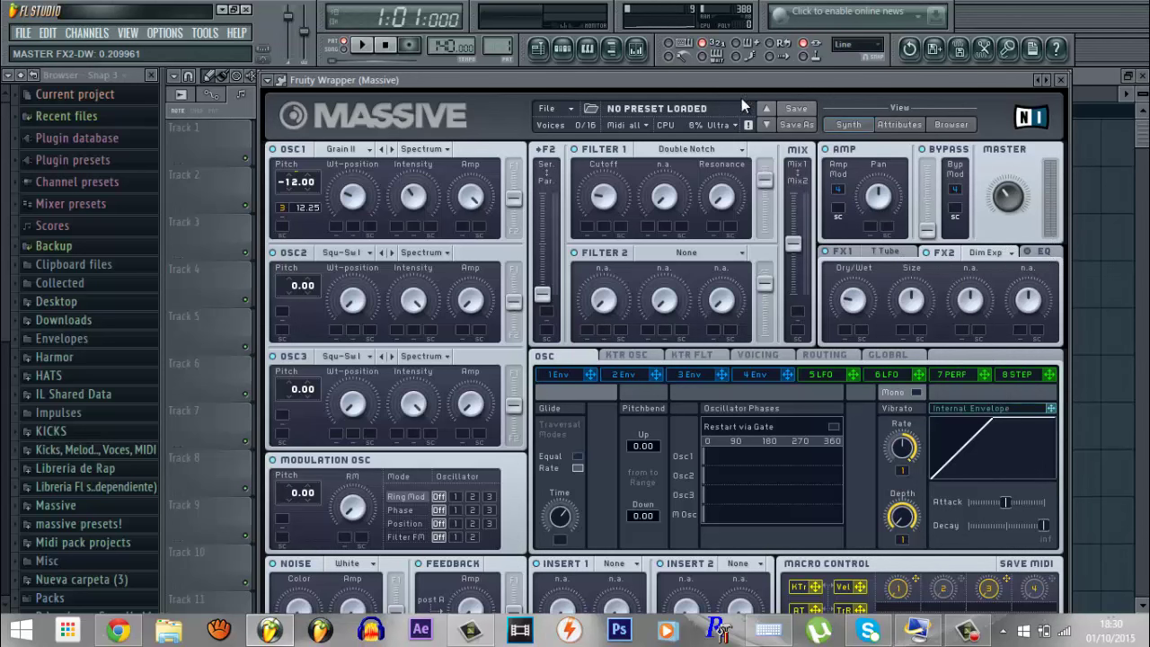
# Step: Add a half-bar D4 note at the start of the Massive channel's piano roll
pyautogui.click(1061, 80)
pyautogui.rightClick(510, 163)
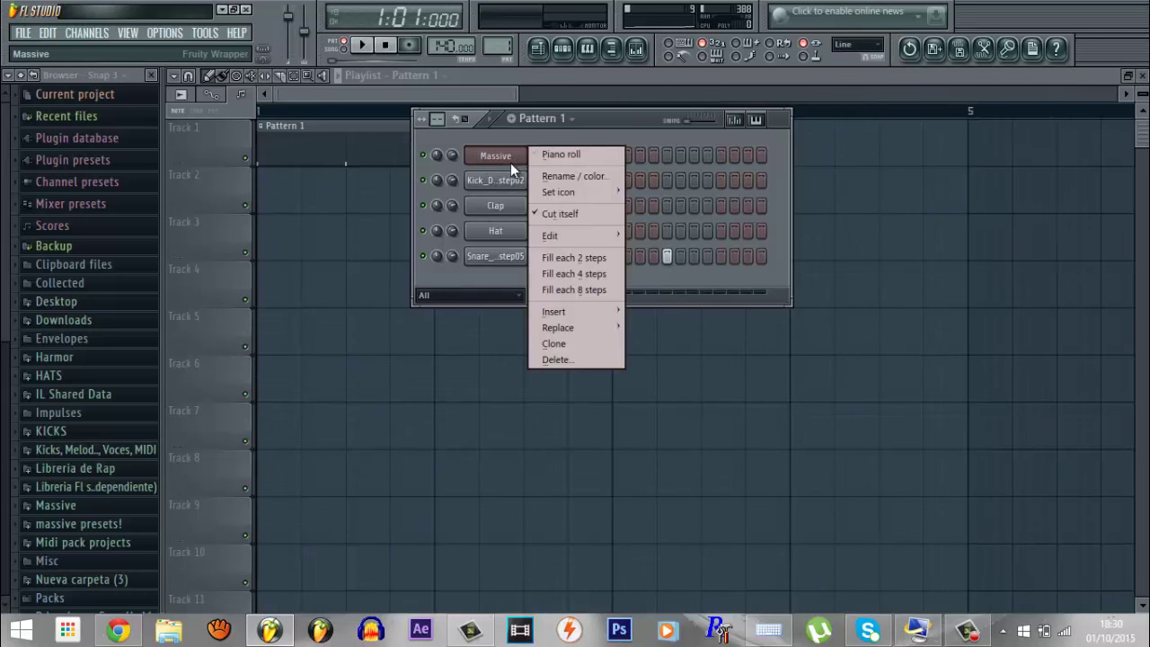
pyautogui.click(560, 154)
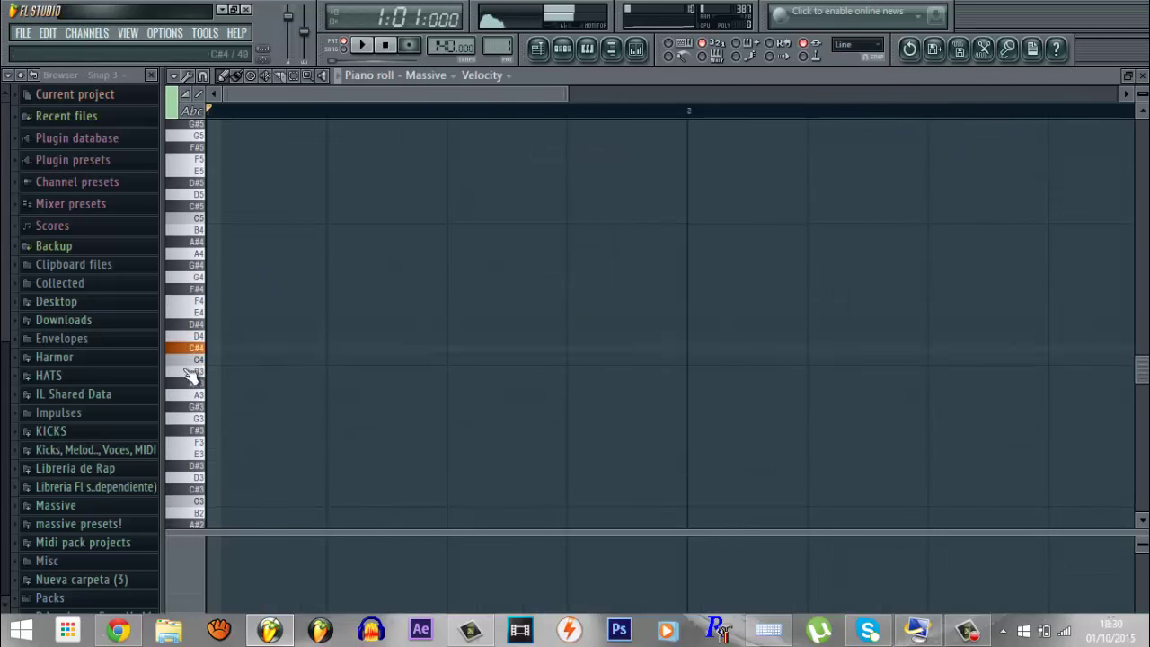
pyautogui.scroll(-5, 193, 377)
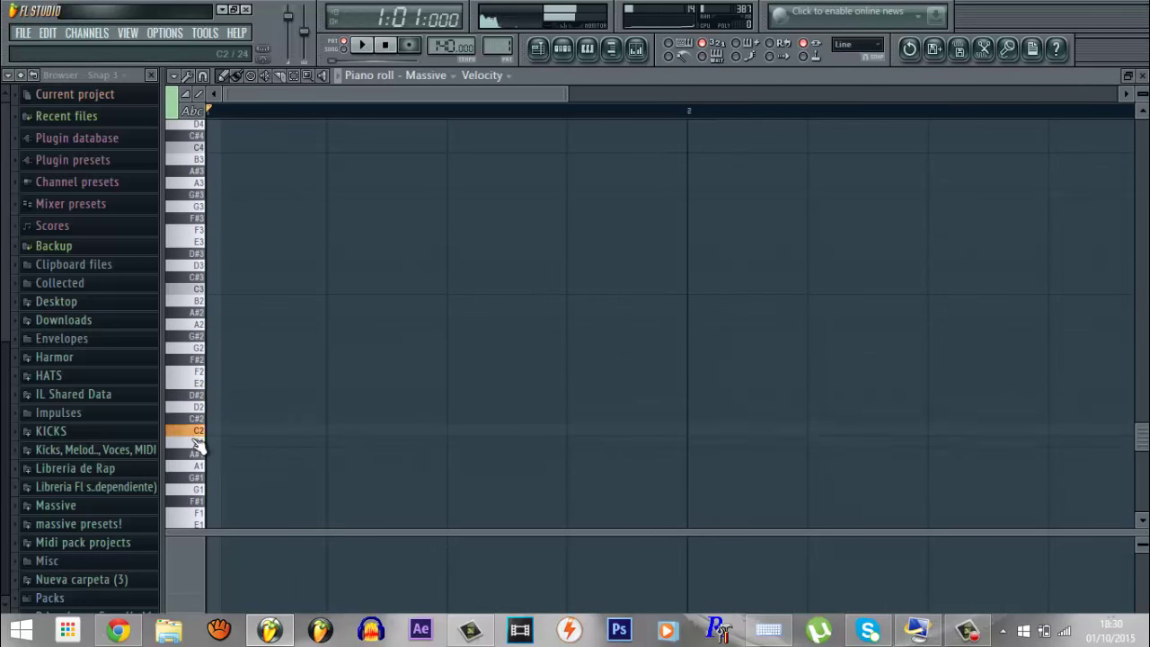
pyautogui.moveTo(193, 442); pyautogui.dragTo(195, 195)
pyautogui.scroll(1, 193, 193)
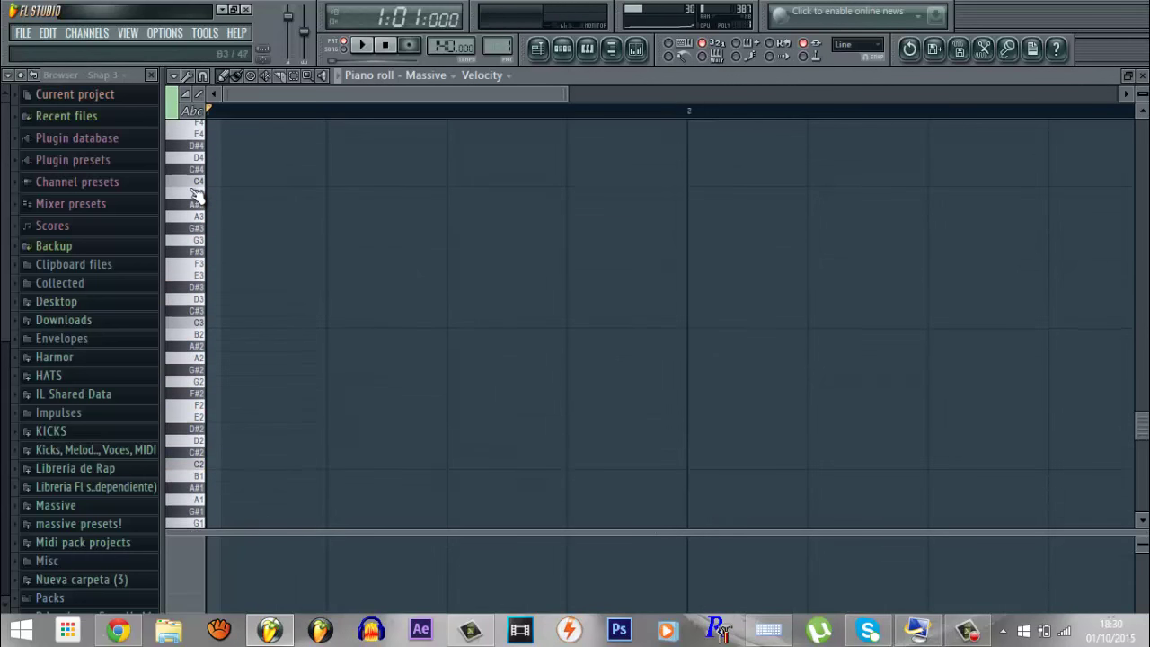
pyautogui.click(196, 161)
pyautogui.click(212, 159)
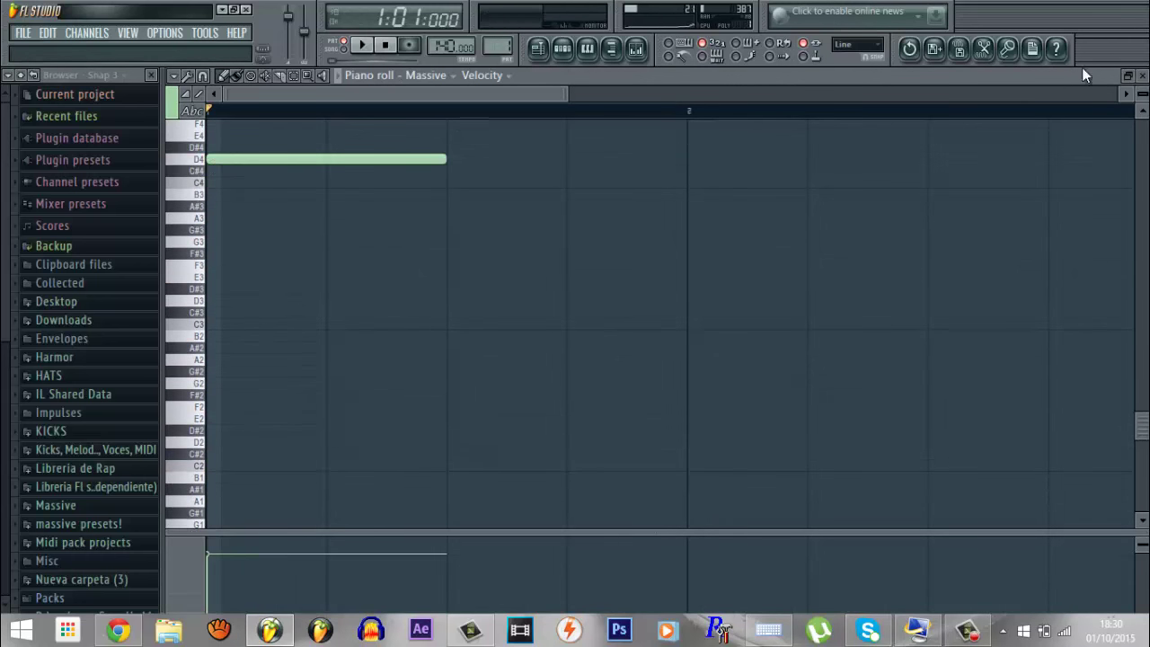
pyautogui.click(1142, 75)
# Step: Play the pattern and assign macro 2 to OSC1's Wt-position and Intensity and to Filter 1's Cutoff in Massive
pyautogui.click(512, 160)
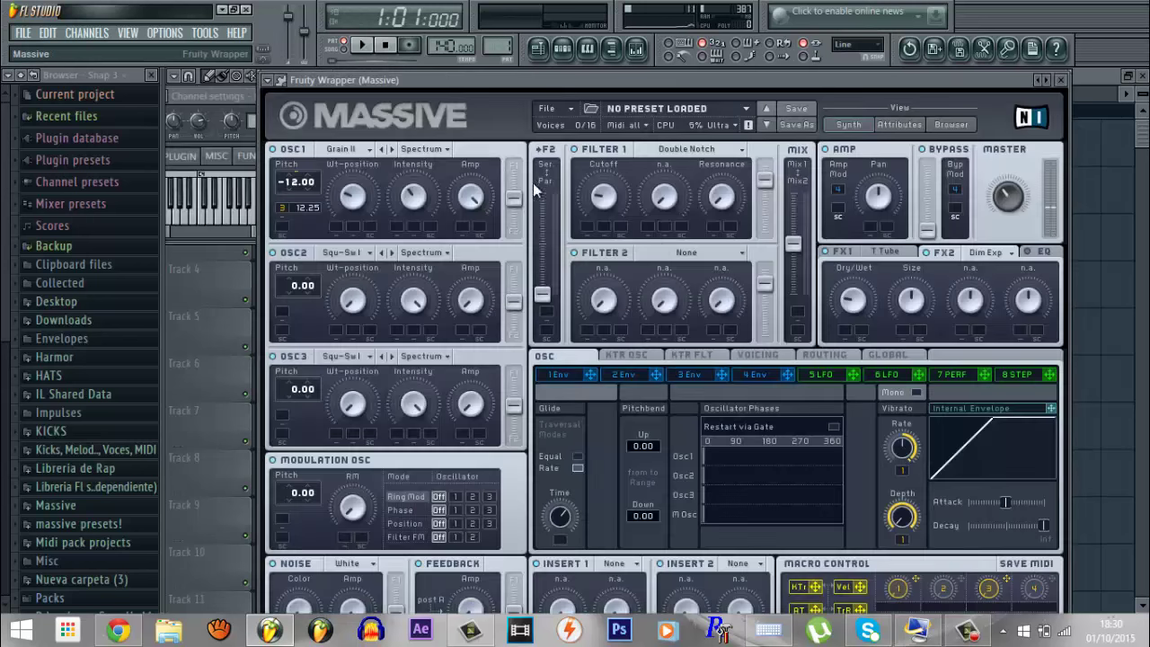
pyautogui.press('space')
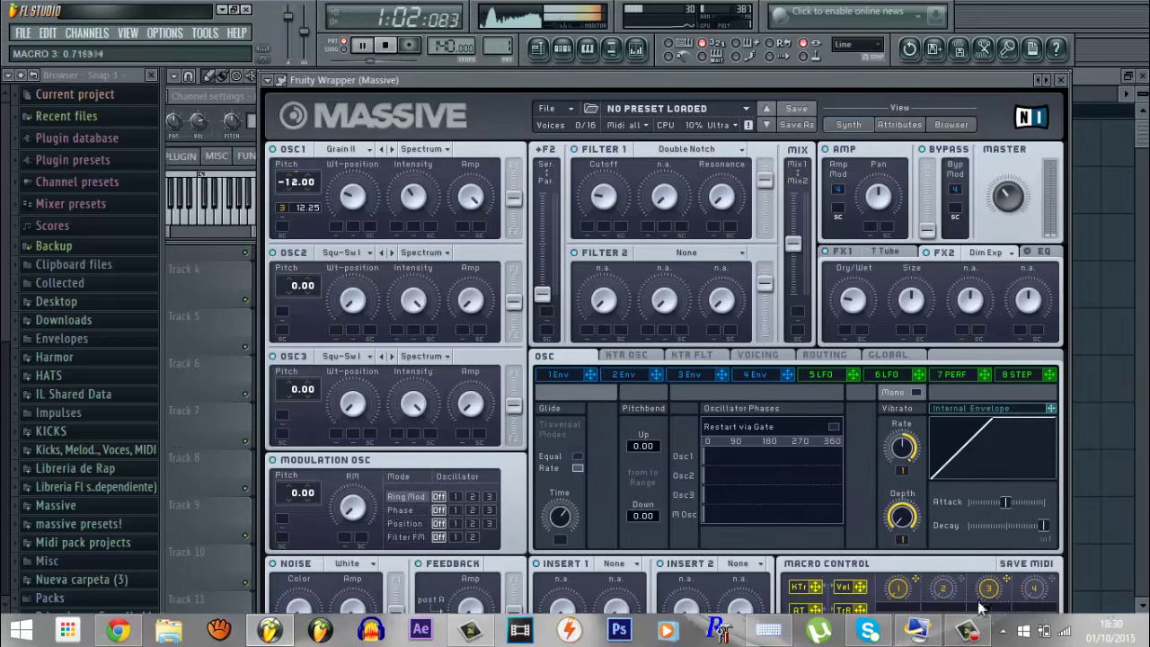
pyautogui.moveTo(955, 584); pyautogui.dragTo(346, 203)
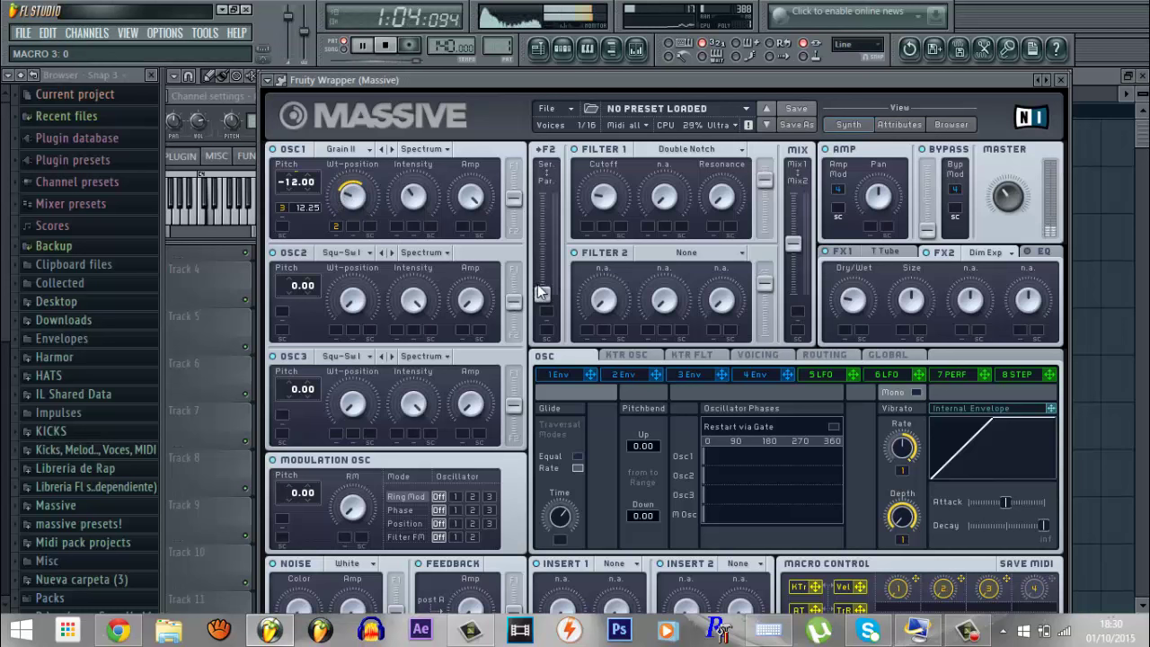
pyautogui.moveTo(977, 589); pyautogui.dragTo(402, 208)
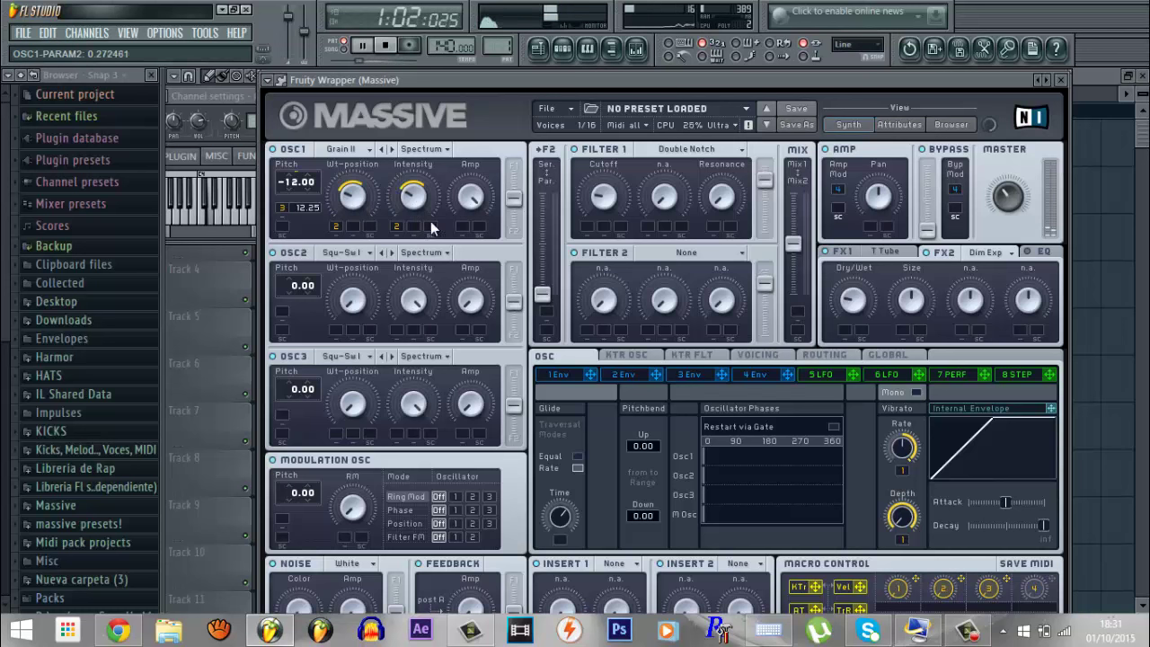
pyautogui.moveTo(963, 585); pyautogui.dragTo(582, 196)
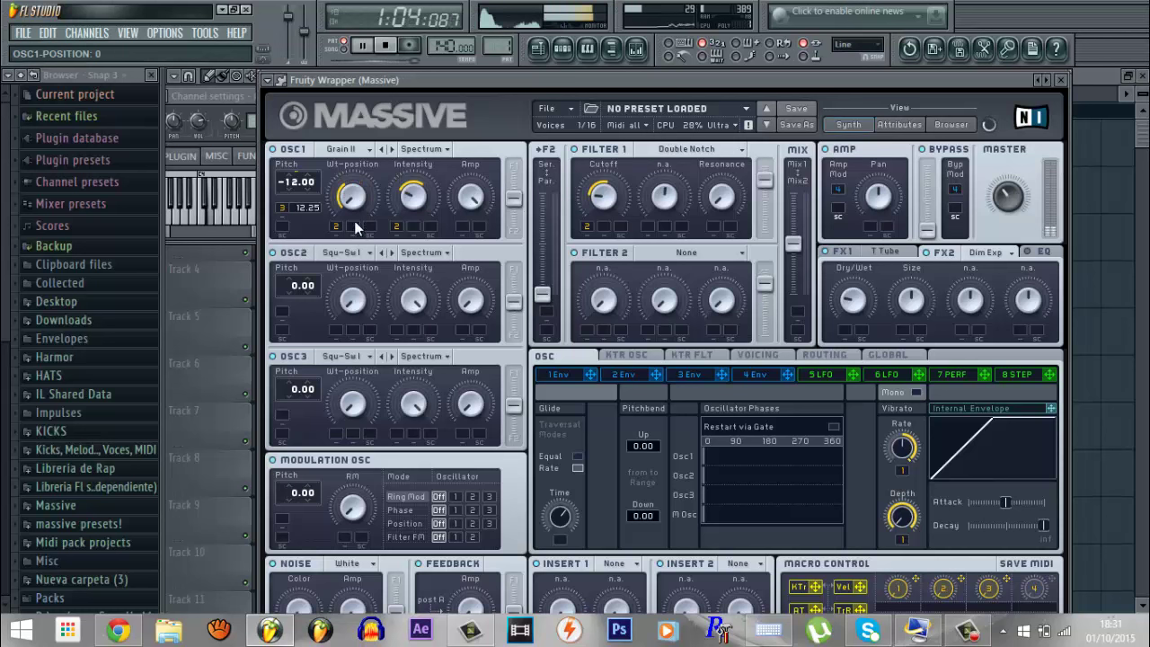
# Step: Switch OSC1's wavetable mode to Bend − and set its Wt-position to about 0.21
pyautogui.moveTo(356, 234); pyautogui.dragTo(430, 154)
pyautogui.click(430, 151)
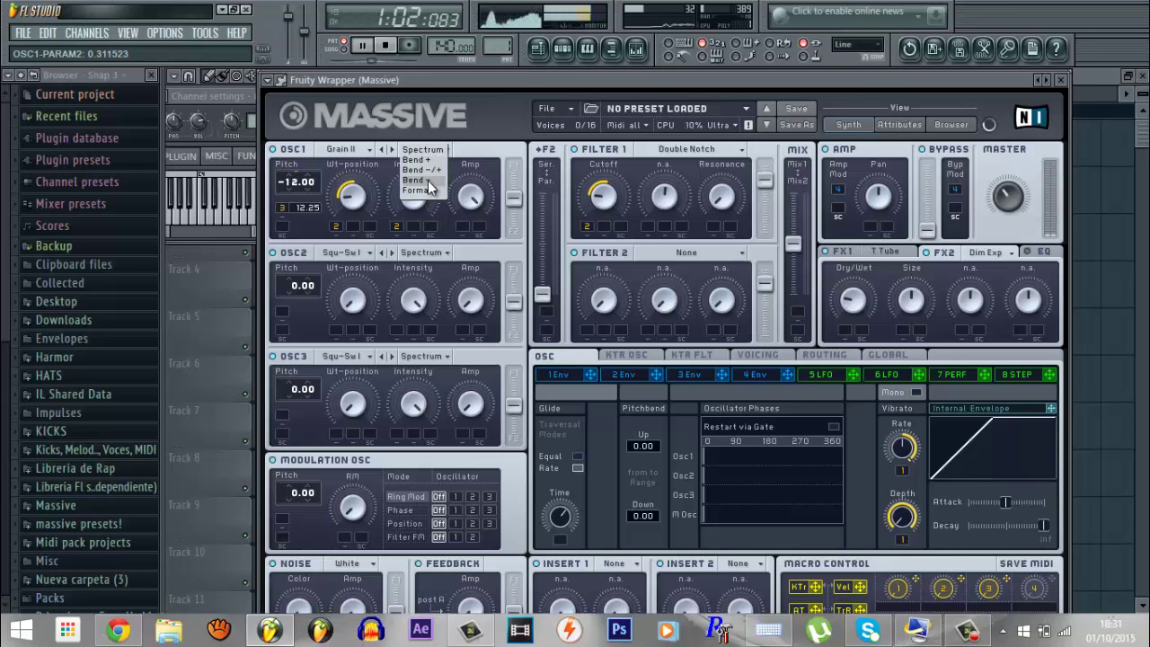
pyautogui.click(420, 173)
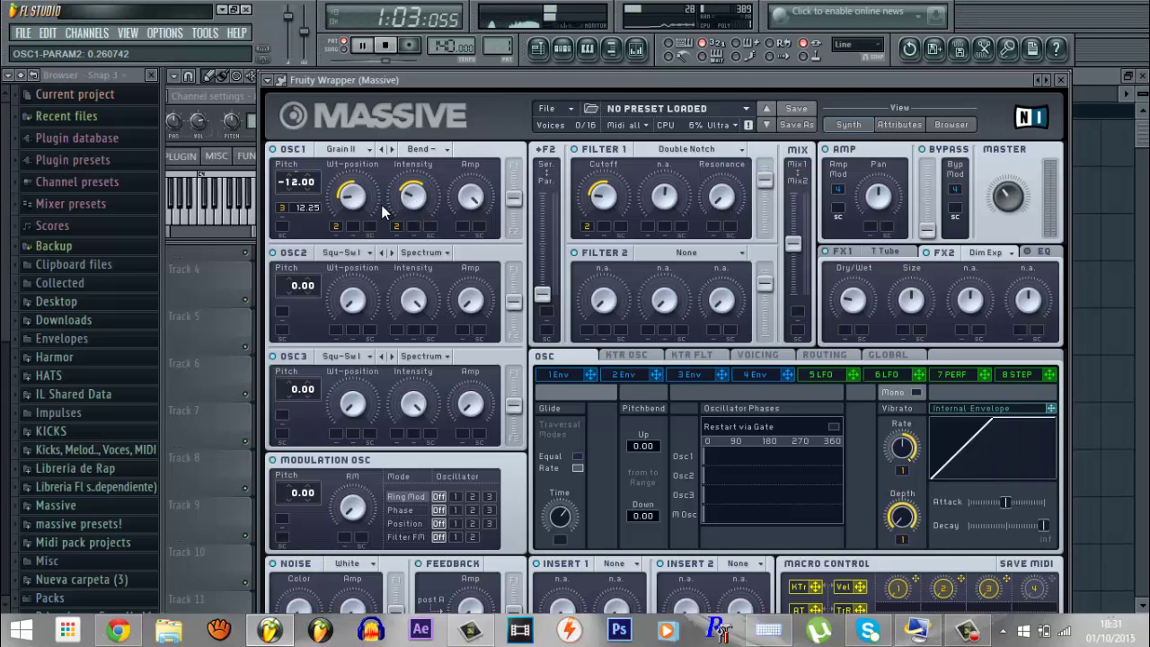
pyautogui.moveTo(361, 201)
pyautogui.mouseDown()
pyautogui.moveTo(364, 151)
pyautogui.moveTo(374, 201)
pyautogui.mouseUp()
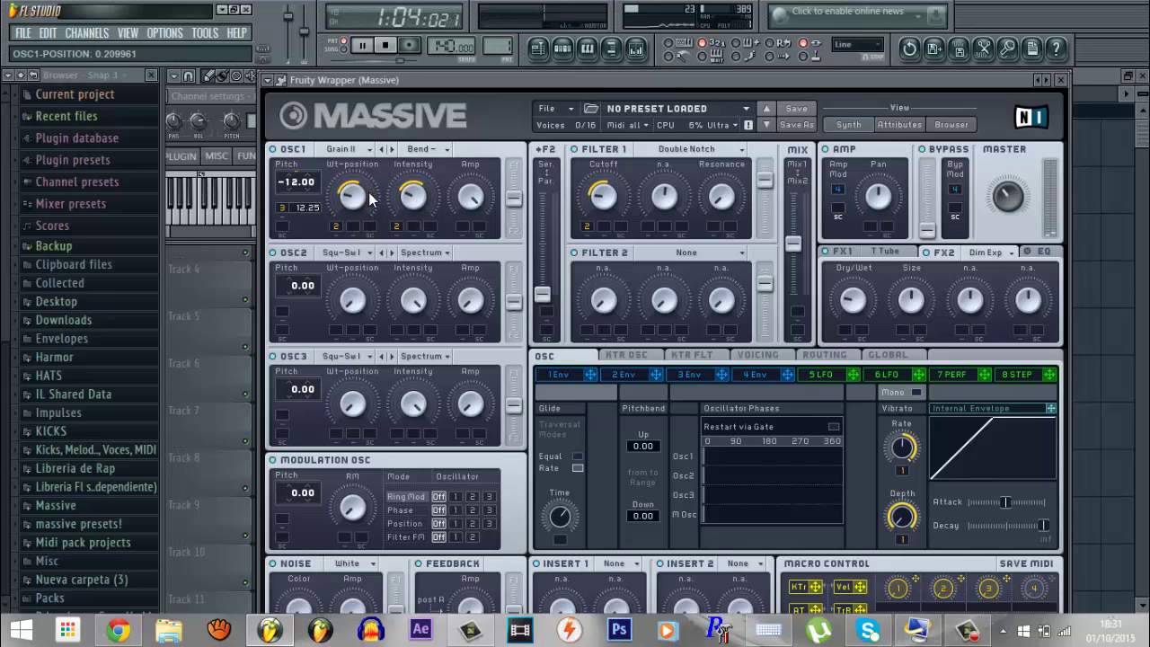
# Step: Sweep macros 1, 2 and 3 during playback to audition the modulation, returning macro 2 to 0
pyautogui.moveTo(945, 593); pyautogui.dragTo(945, 550)
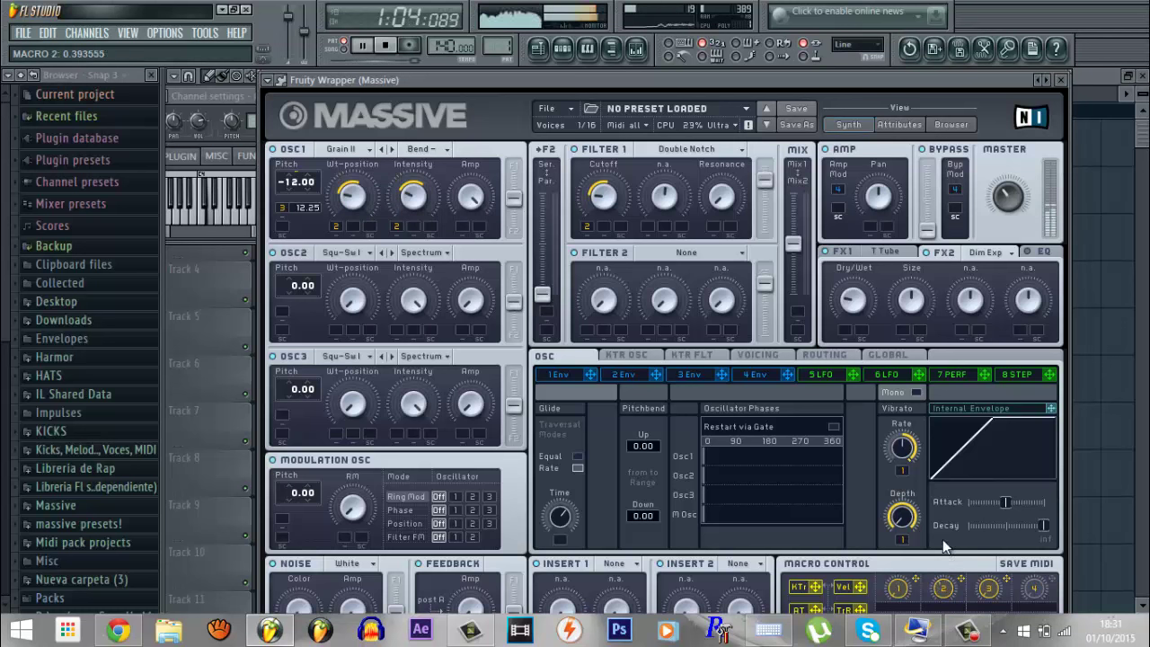
pyautogui.moveTo(949, 489); pyautogui.dragTo(950, 608)
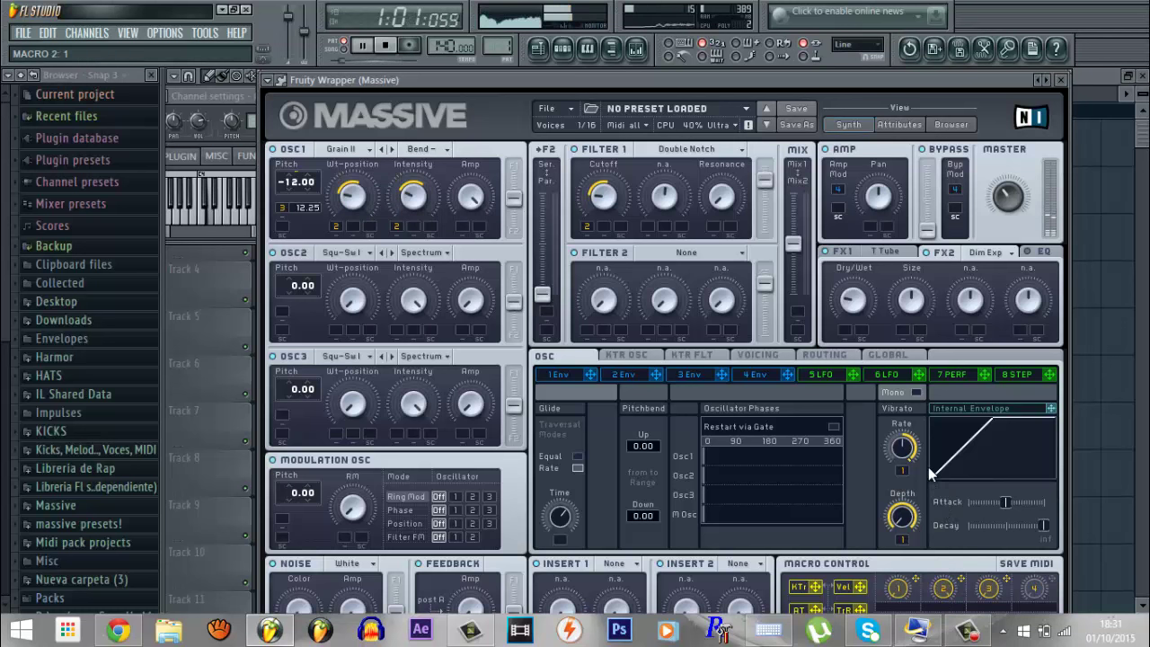
pyautogui.moveTo(986, 602); pyautogui.dragTo(982, 541)
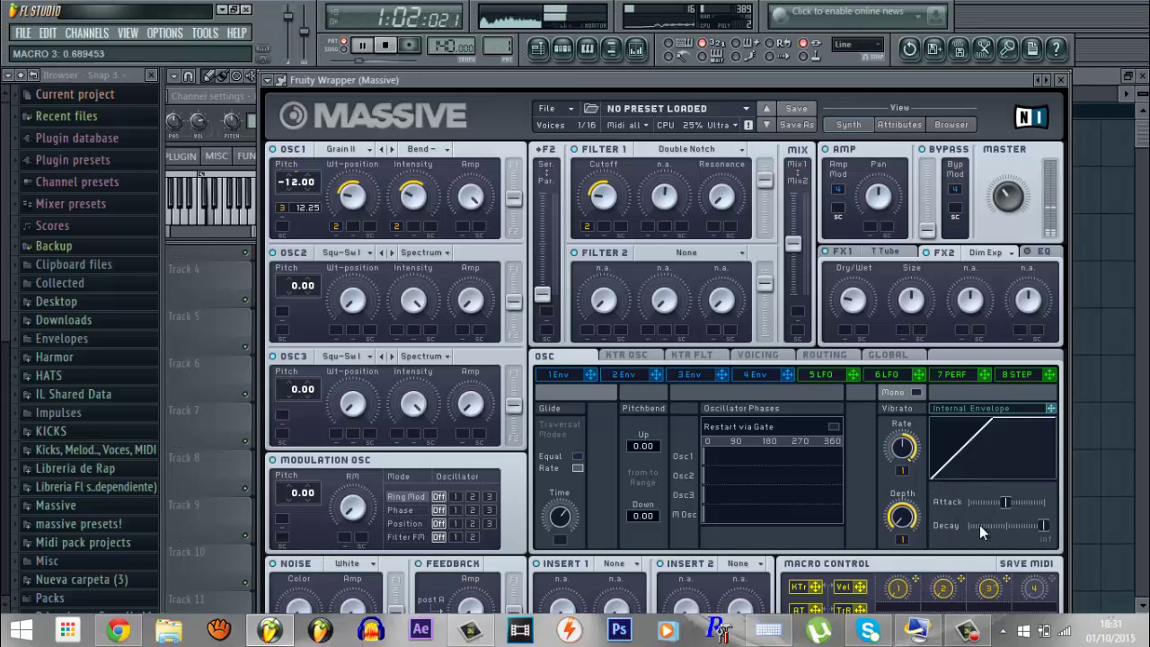
pyautogui.moveTo(891, 595); pyautogui.dragTo(916, 627)
pyautogui.moveTo(948, 590); pyautogui.dragTo(932, 607)
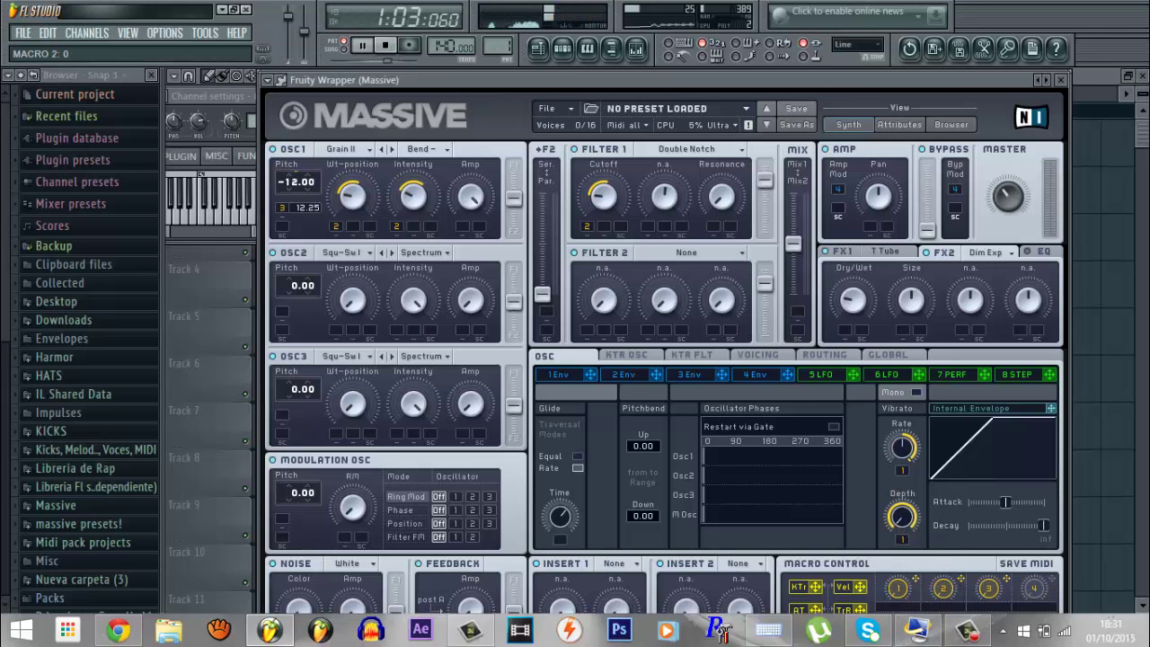
# Step: Raise Filter 1's Resonance and set its bandwidth to about 0.16
pyautogui.moveTo(666, 201); pyautogui.dragTo(692, 231)
pyautogui.moveTo(722, 189); pyautogui.dragTo(753, 98)
pyautogui.moveTo(668, 190); pyautogui.dragTo(668, 210)
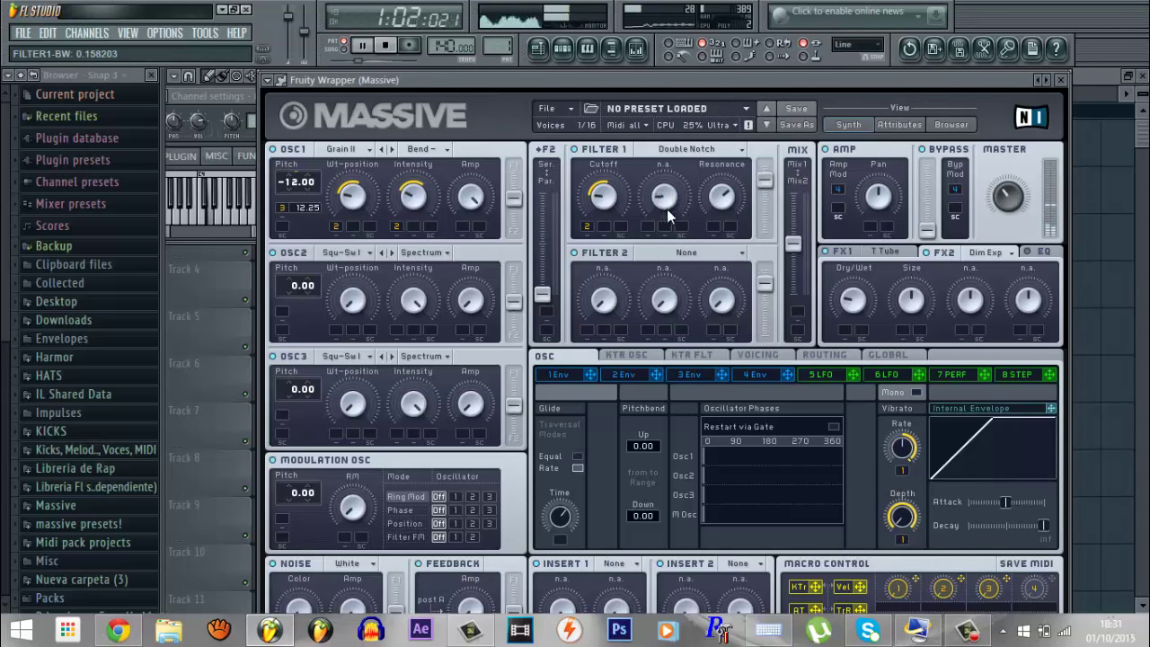
# Step: Rebalance the dry/wet of FX2 to about 0.23 and of FX1 to just under half, and set the master volume to about 0.39
pyautogui.click(851, 304)
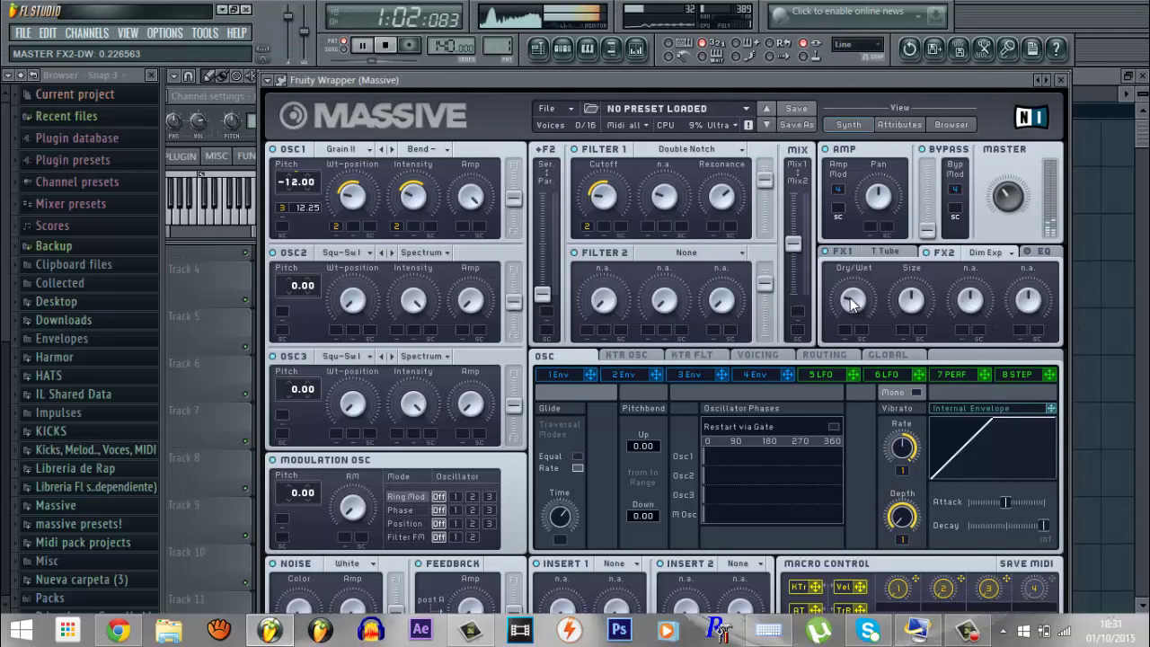
pyautogui.click(846, 252)
pyautogui.moveTo(859, 239); pyautogui.dragTo(868, 221)
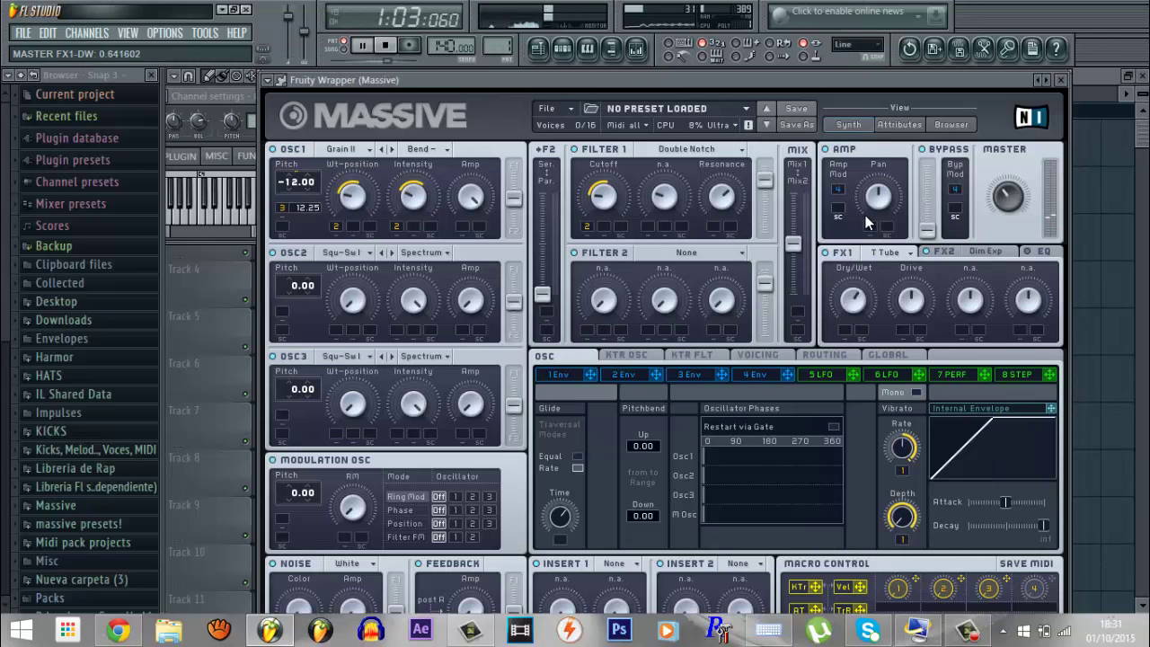
pyautogui.moveTo(858, 329); pyautogui.dragTo(843, 318)
pyautogui.moveTo(1004, 194); pyautogui.dragTo(1006, 187)
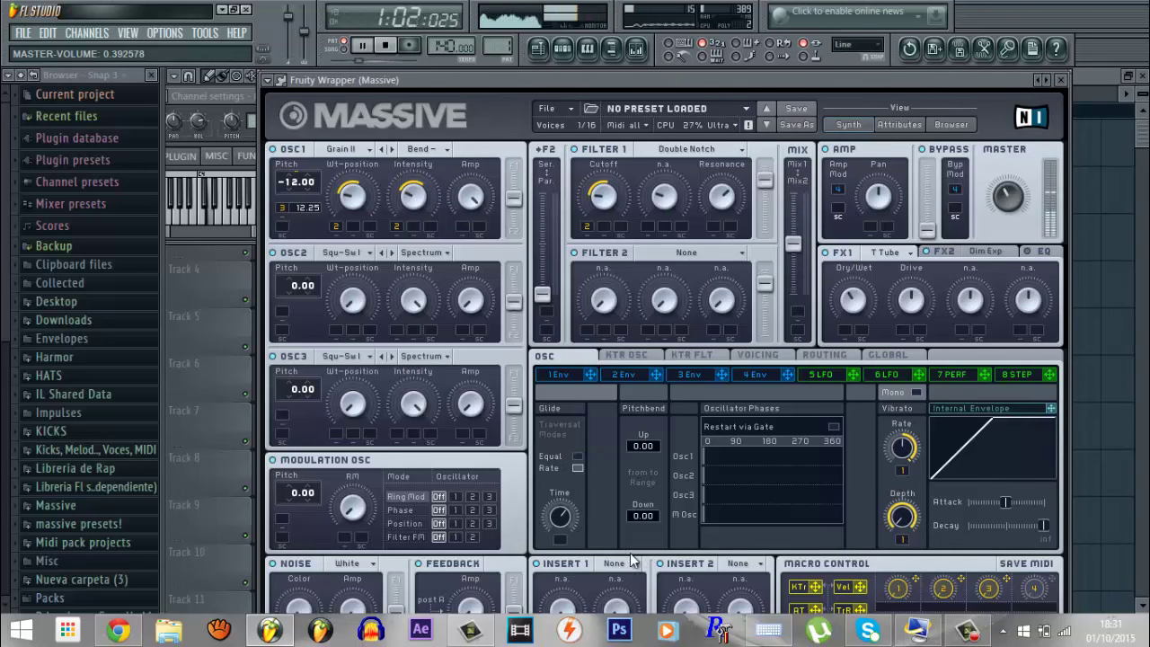
# Step: Detach the Massive plugin window and move it up so the whole insert and macro section shows
pyautogui.click(270, 80)
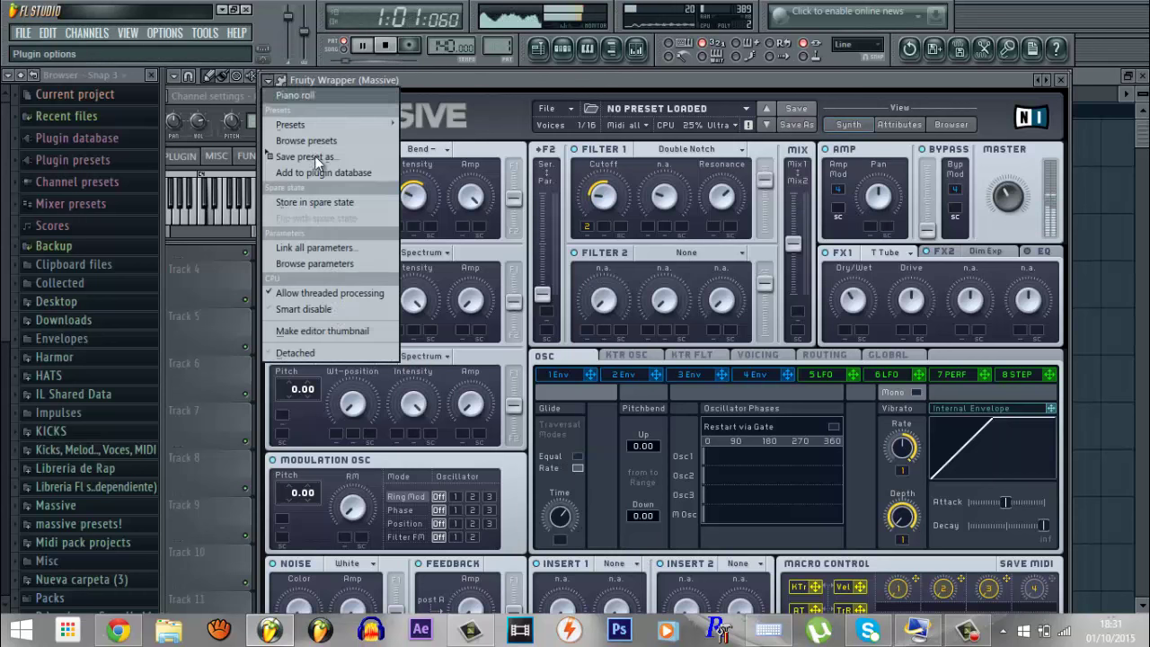
pyautogui.click(336, 352)
pyautogui.moveTo(530, 83); pyautogui.dragTo(537, 0)
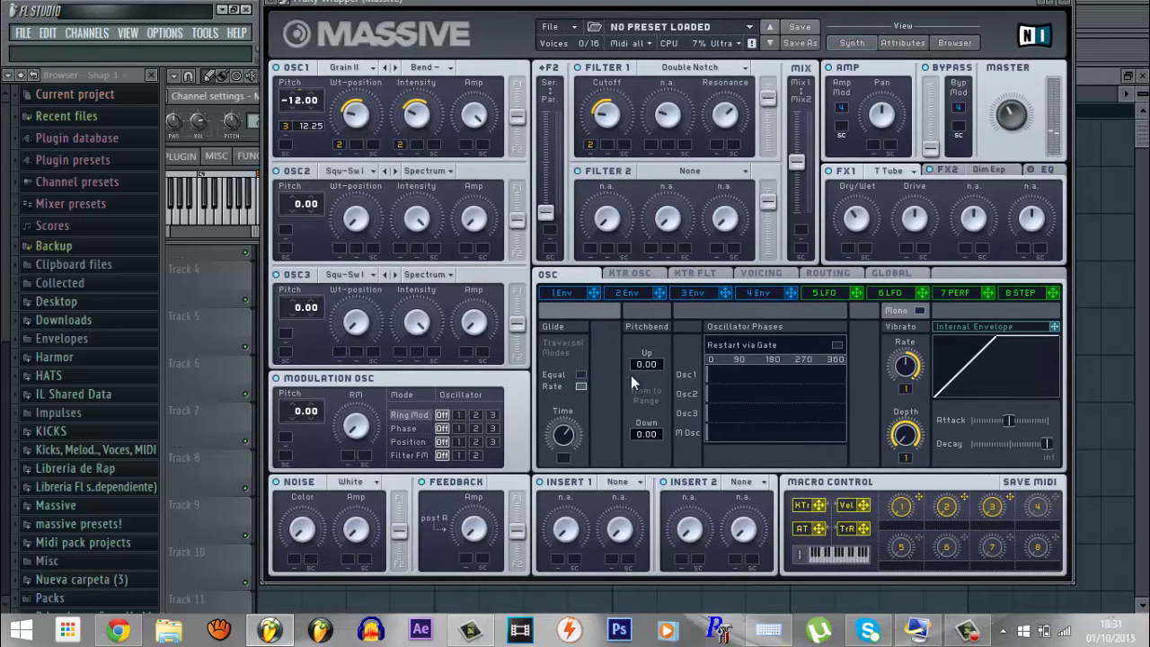
# Step: Load a Parabolic Shaper into Insert 1 and a Sine Shaper into Insert 2
pyautogui.click(625, 482)
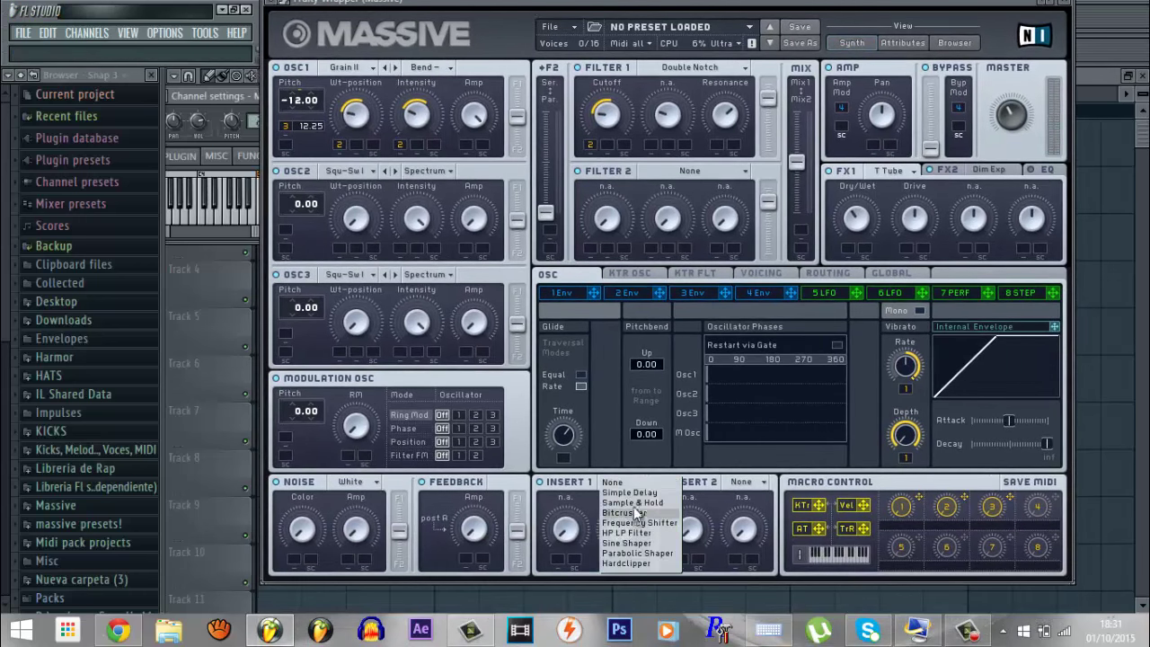
pyautogui.click(643, 554)
pyautogui.click(742, 482)
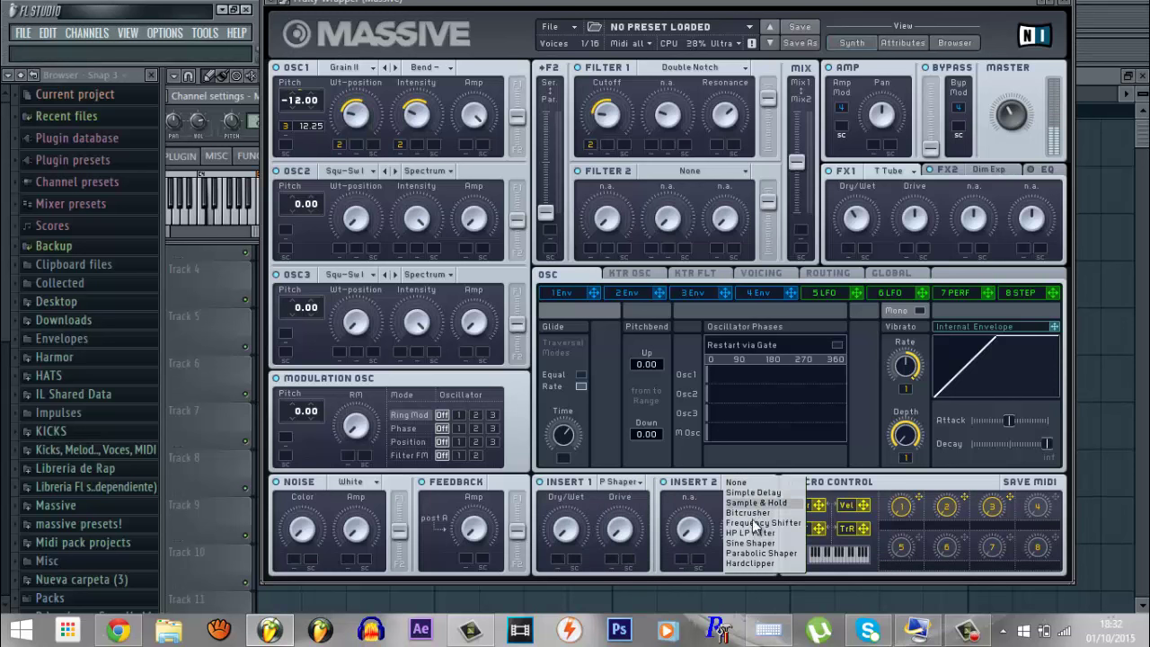
pyautogui.click(756, 543)
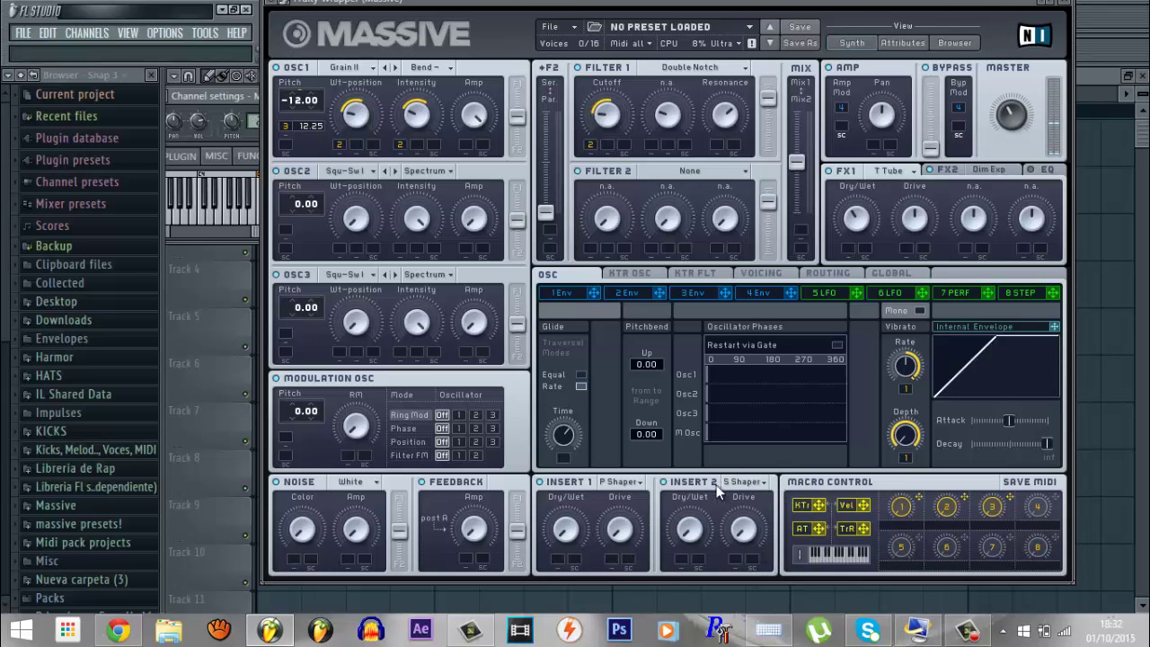
# Step: Change Insert 1 to Sine Shaper and Insert 2 to Parabolic Shaper
pyautogui.click(620, 482)
pyautogui.click(640, 545)
pyautogui.click(762, 482)
pyautogui.click(759, 552)
# Step: Set both inserts' Dry/Wet to half, raise Insert 1's Drive and set Insert 2's Drive to about a quarter
pyautogui.doubleClick(571, 527)
pyautogui.moveTo(620, 530); pyautogui.dragTo(622, 505)
pyautogui.doubleClick(692, 530)
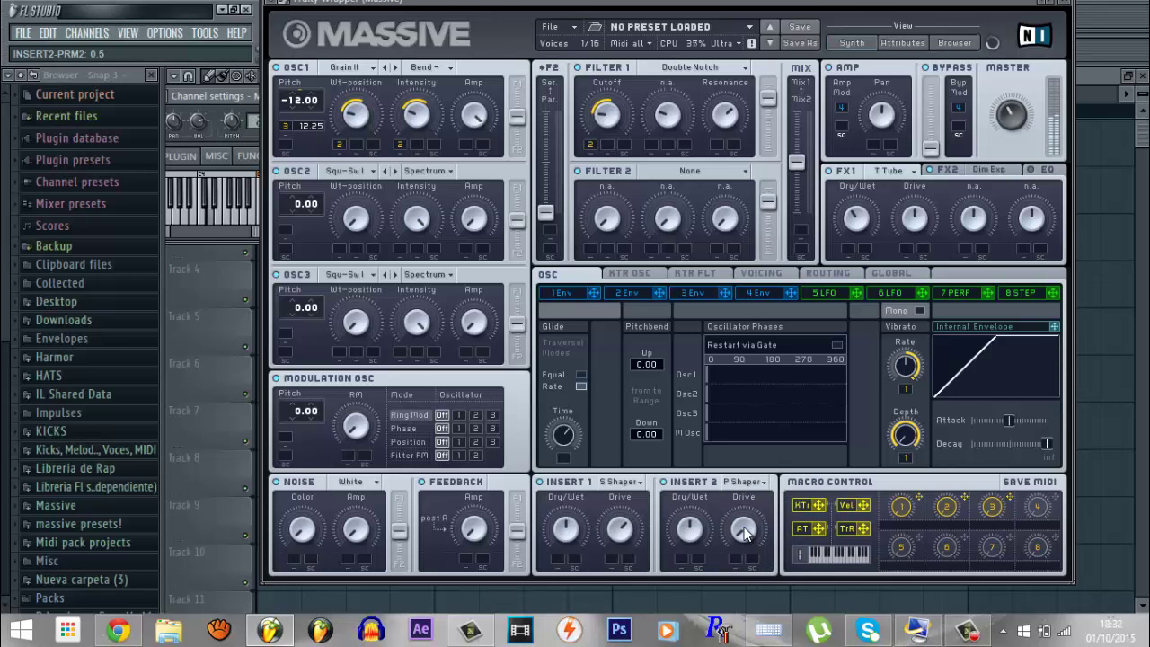
pyautogui.moveTo(744, 533); pyautogui.dragTo(744, 518)
pyautogui.moveTo(746, 564)
pyautogui.mouseDown()
pyautogui.moveTo(748, 577)
pyautogui.moveTo(733, 547)
pyautogui.moveTo(747, 552)
pyautogui.mouseUp()
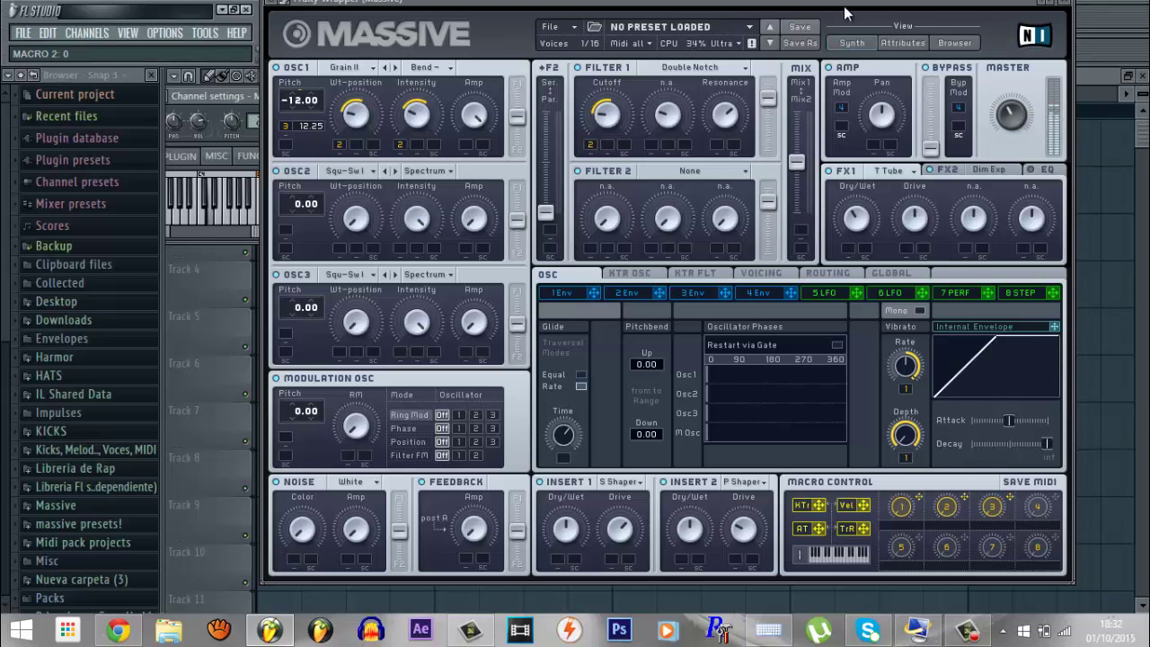
# Step: Add an F3 note to Massive's piano roll, starting at 1:01:024 and ending together with the D4 note
pyautogui.moveTo(827, 8); pyautogui.dragTo(795, 97)
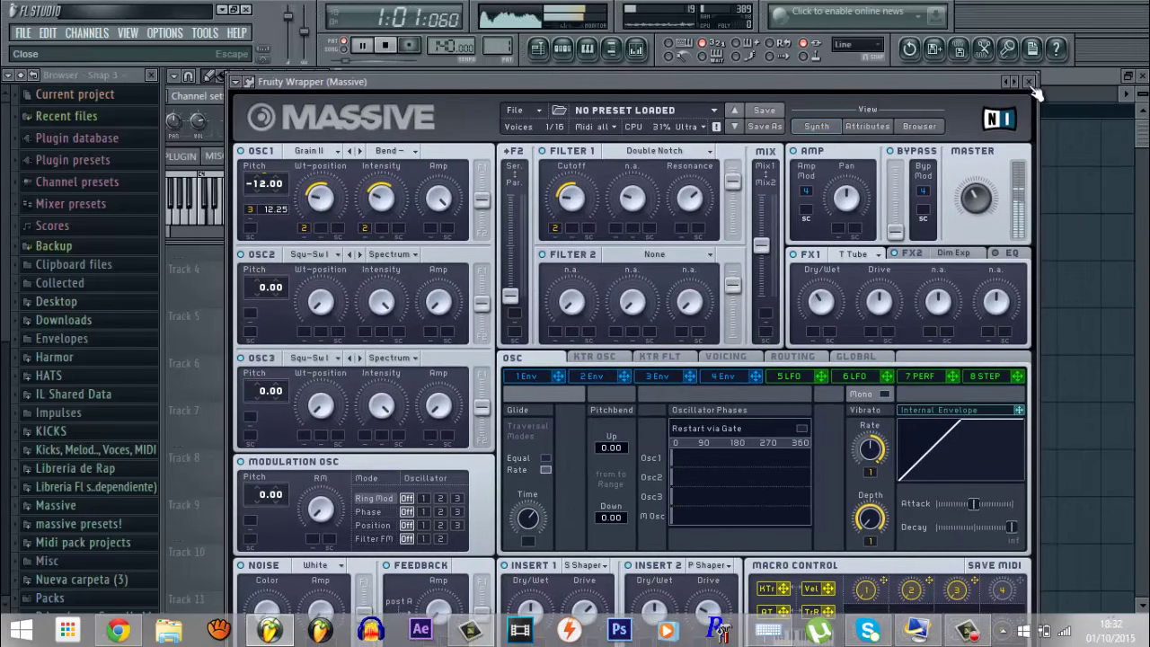
pyautogui.click(1034, 89)
pyautogui.click(631, 157)
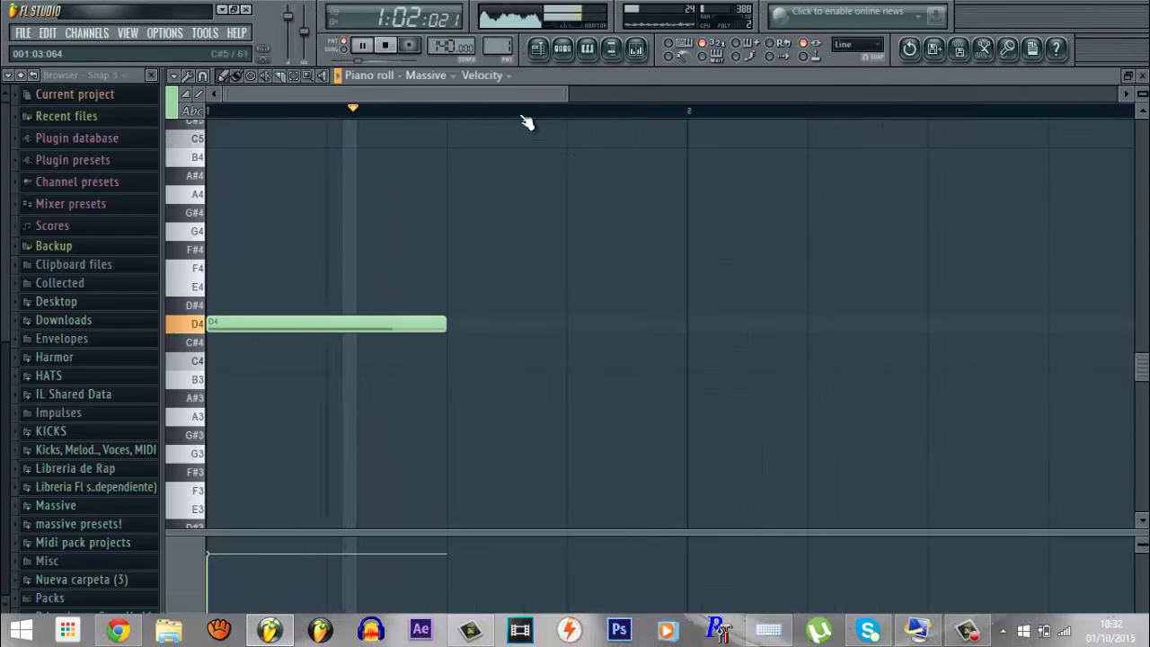
pyautogui.scroll(-3, 406, 244)
pyautogui.click(225, 287)
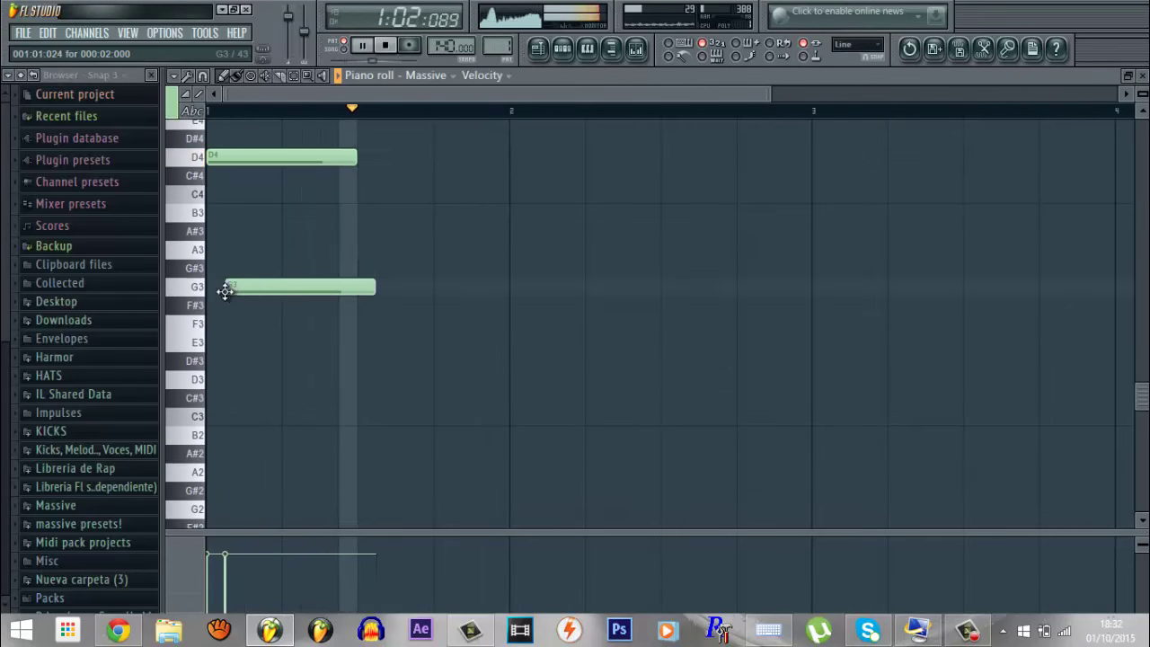
pyautogui.moveTo(372, 287); pyautogui.dragTo(313, 331)
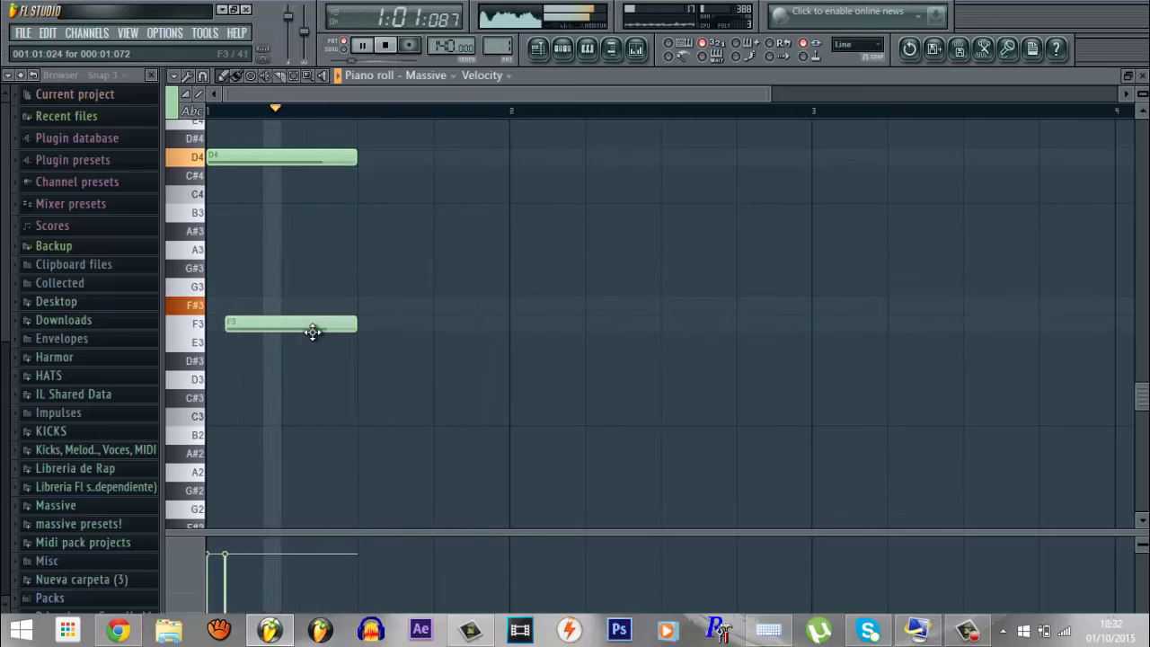
pyautogui.click(386, 44)
pyautogui.click(1141, 75)
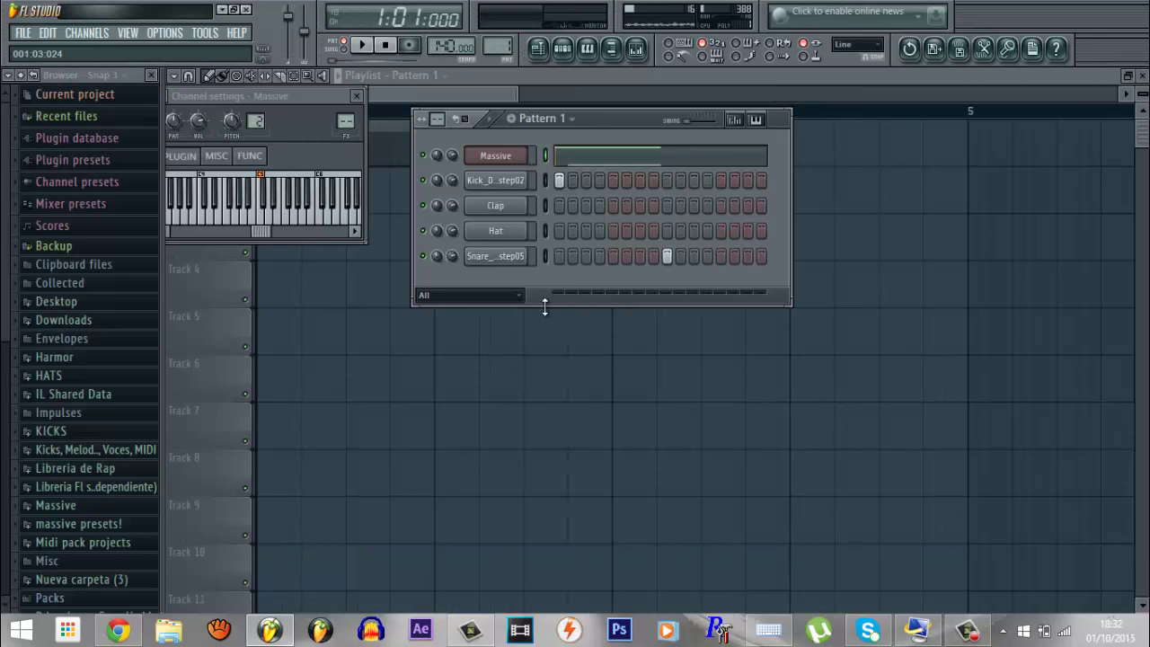
# Step: Reopen the Massive plugin and raise Insert 2's Drive while auditioning the notes
pyautogui.click(507, 154)
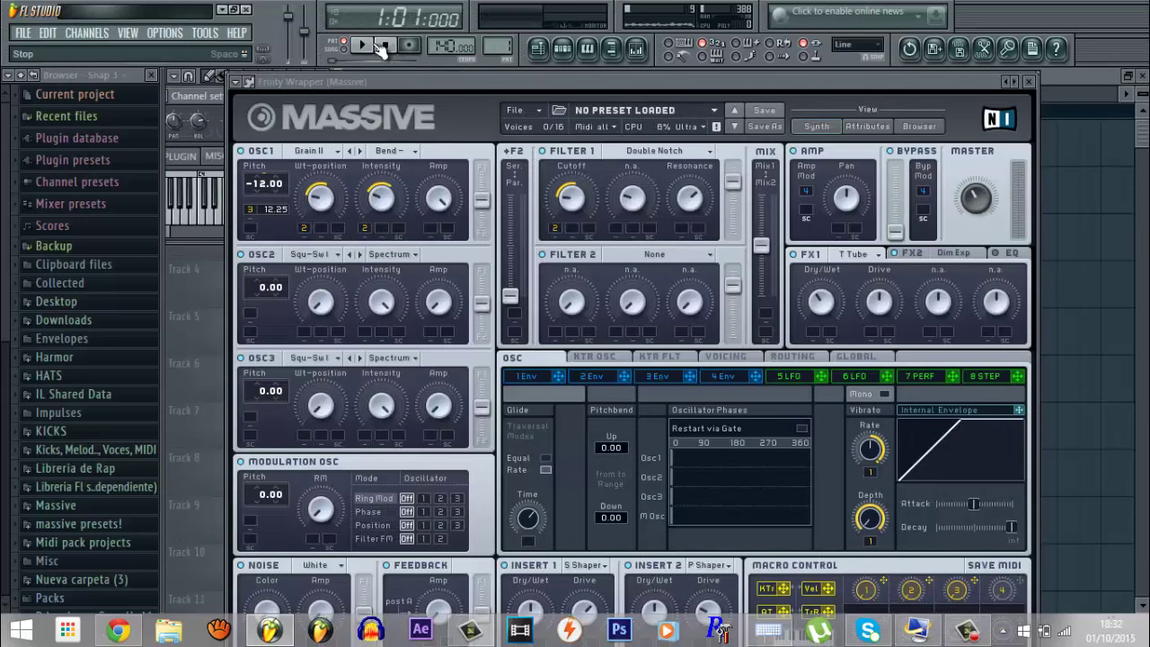
pyautogui.moveTo(406, 84); pyautogui.dragTo(415, 7)
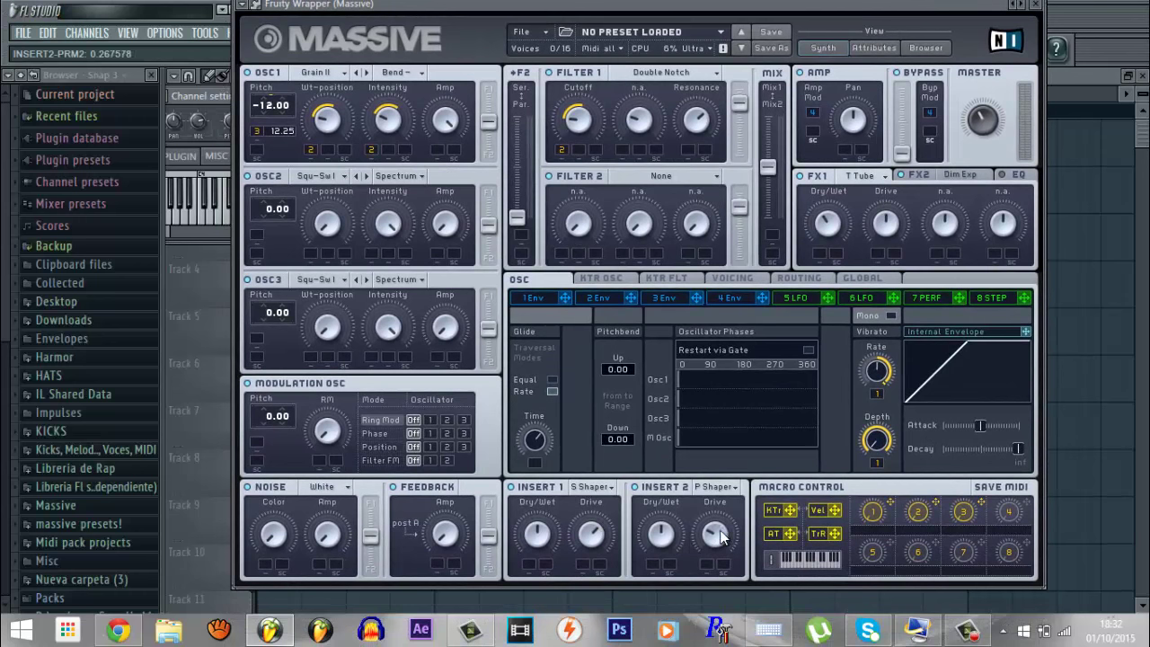
pyautogui.moveTo(381, 5); pyautogui.dragTo(359, 75)
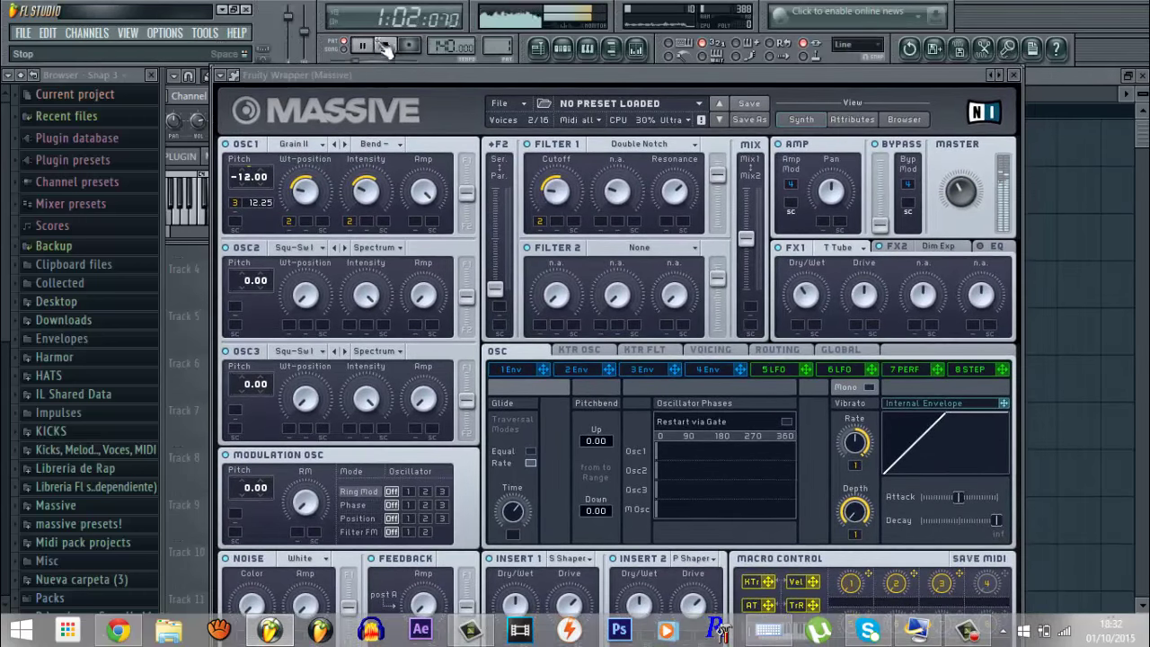
# Step: Set the oscillator glide to Equal mode with a Time of about 0.67 and audition it
pyautogui.moveTo(438, 75); pyautogui.dragTo(444, 27)
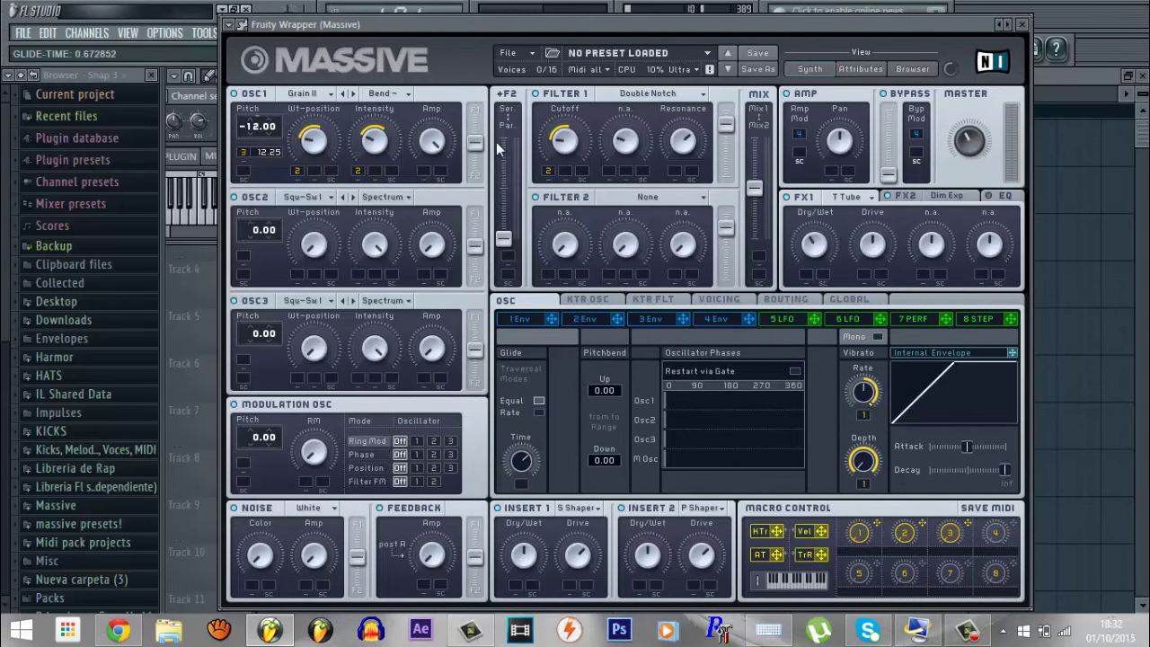
pyautogui.moveTo(406, 25); pyautogui.dragTo(409, 77)
pyautogui.click(362, 47)
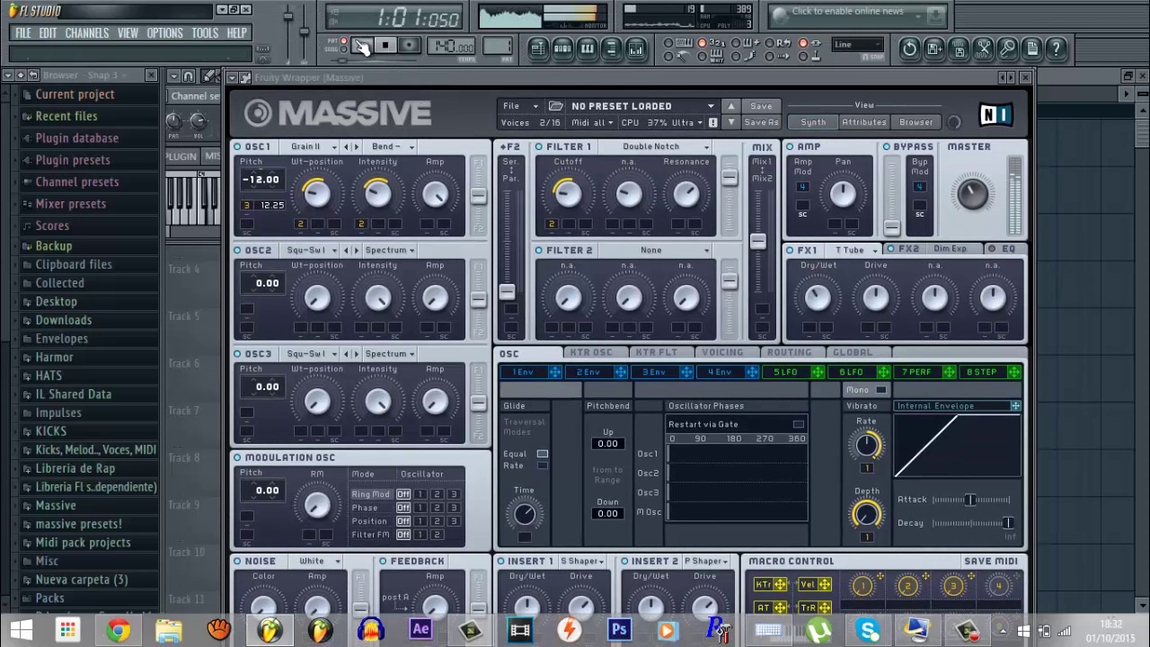
pyautogui.click(362, 47)
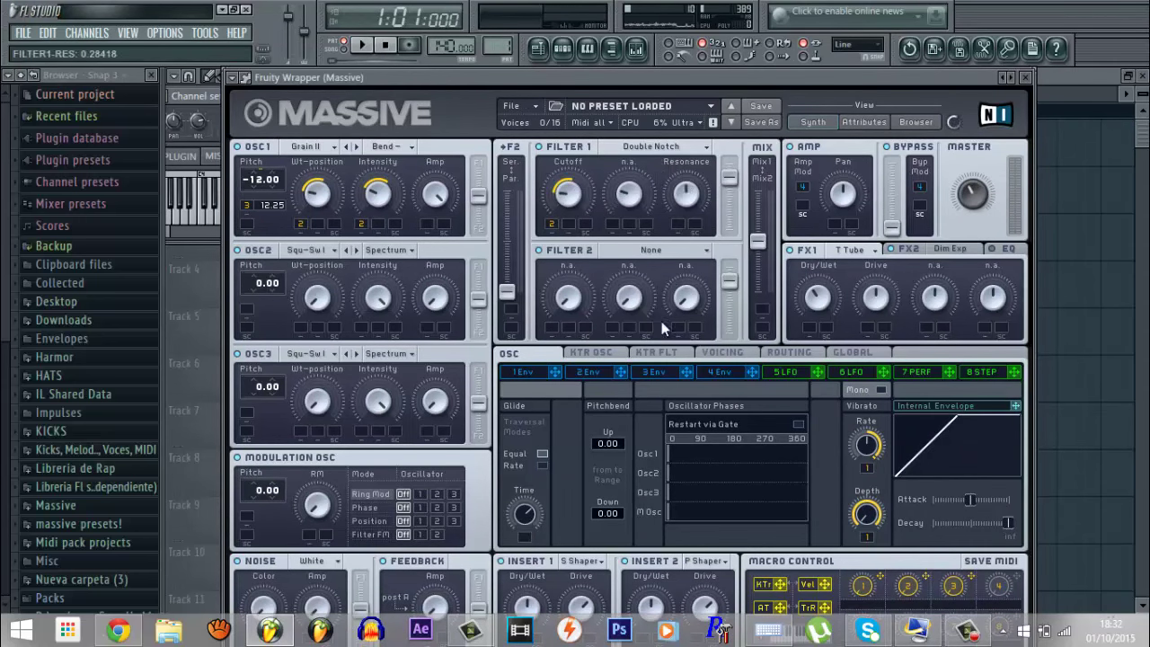
# Step: Set Filter 1's Resonance and bandwidth to half and raise the High Shelf in the EQ while auditioning
pyautogui.click(362, 46)
pyautogui.click(384, 45)
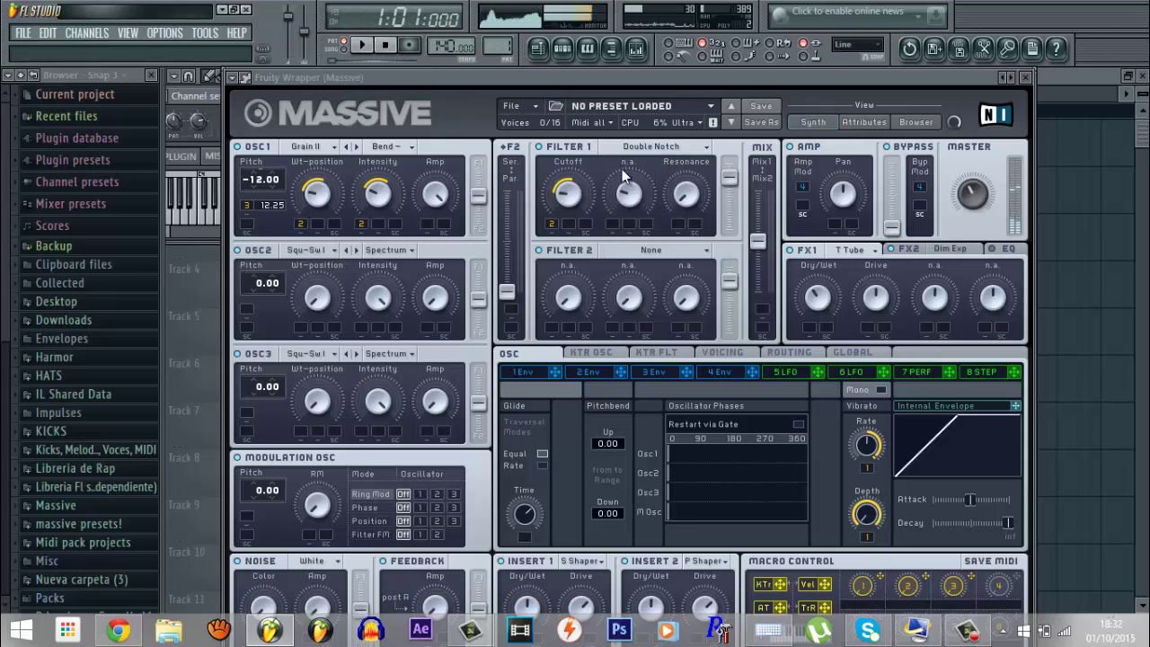
pyautogui.click(364, 47)
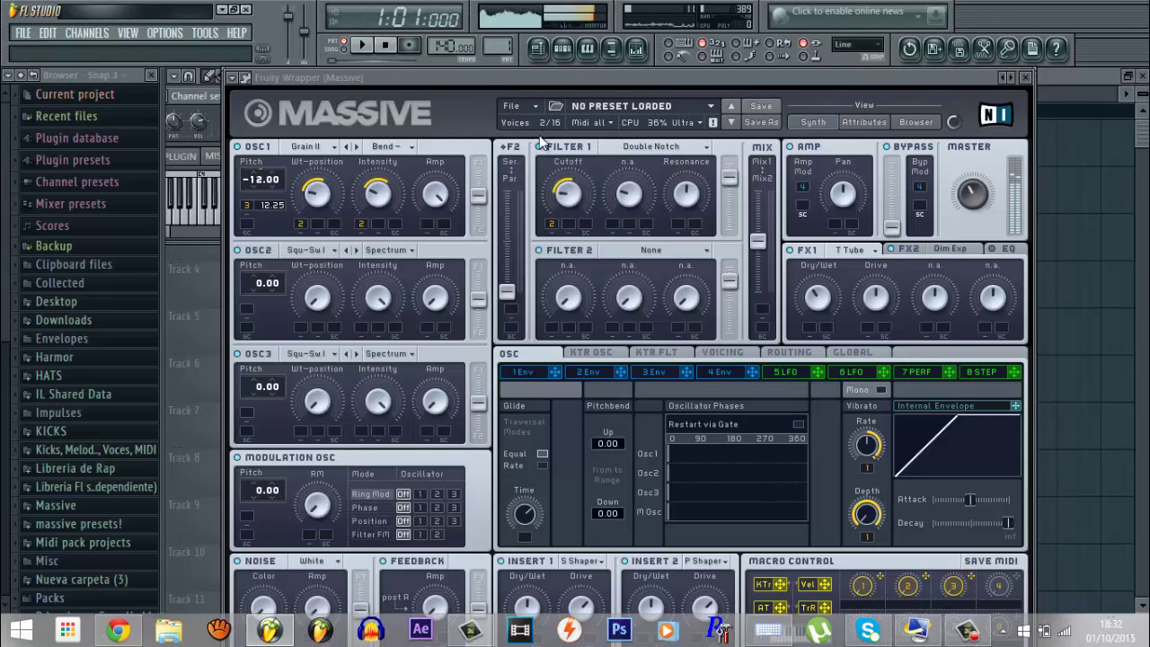
pyautogui.click(361, 46)
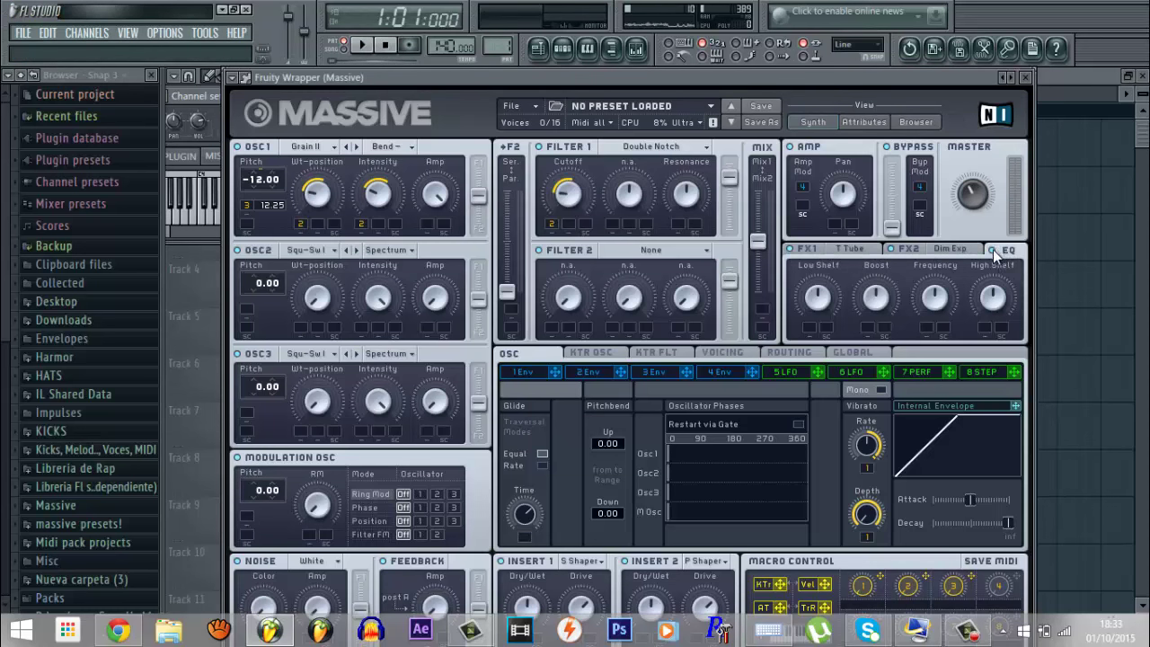
pyautogui.click(365, 45)
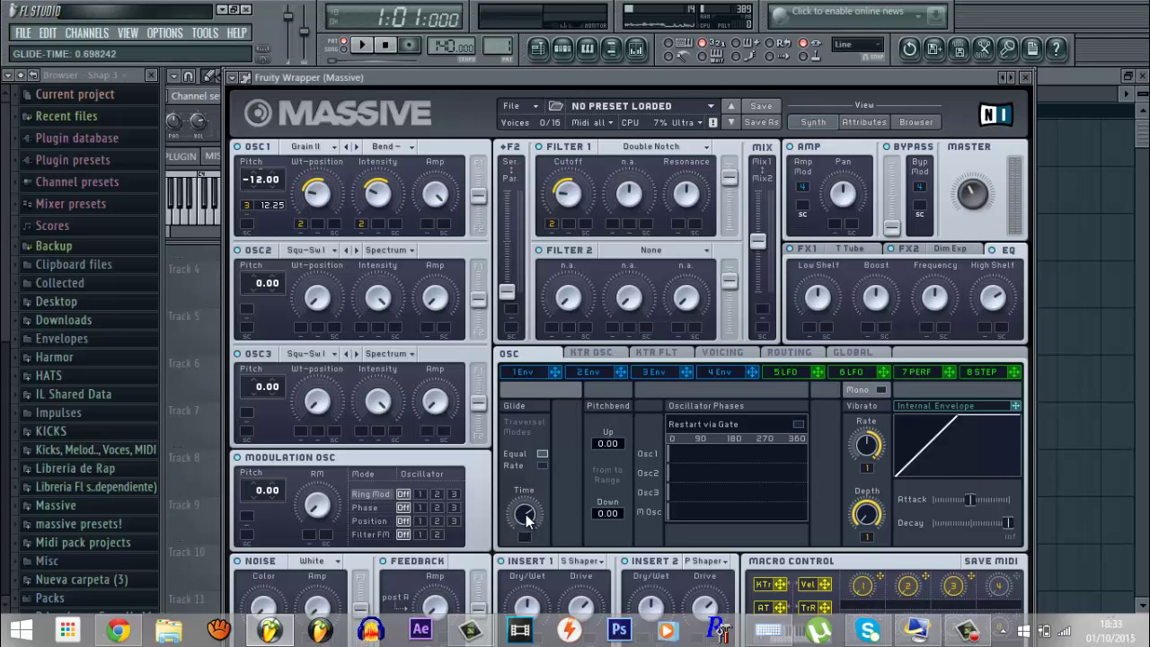
# Step: Set Massive's voicing to Monophon with the Legato Triller trigger and play the pattern
pyautogui.click(590, 352)
pyautogui.click(656, 352)
pyautogui.click(712, 351)
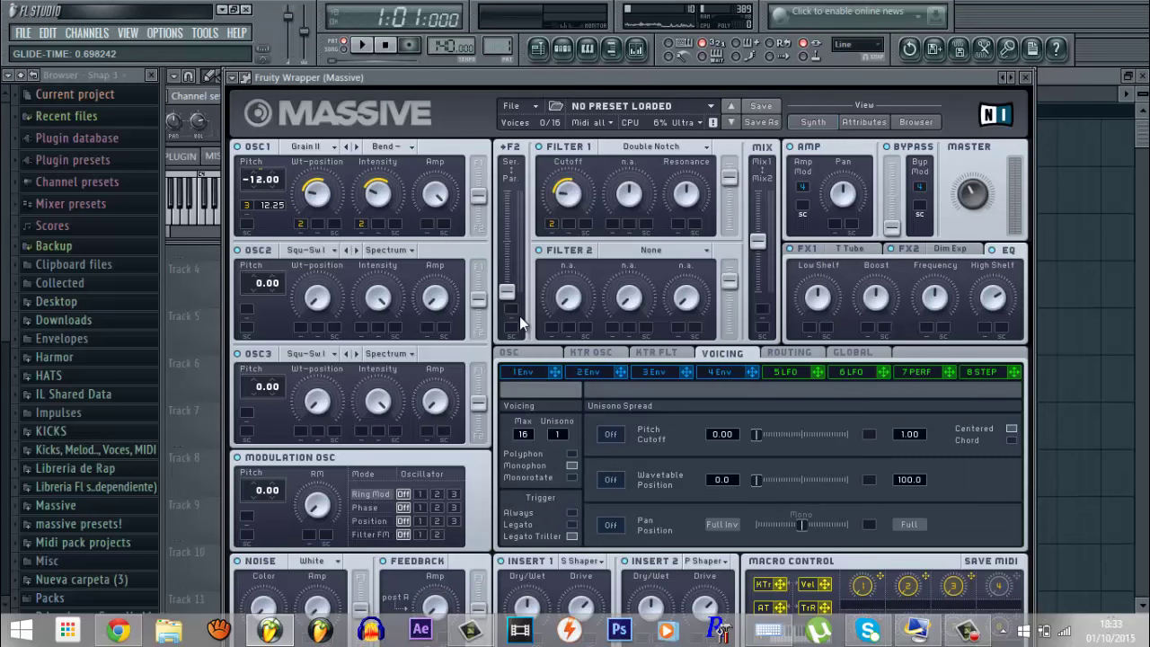
pyautogui.click(364, 46)
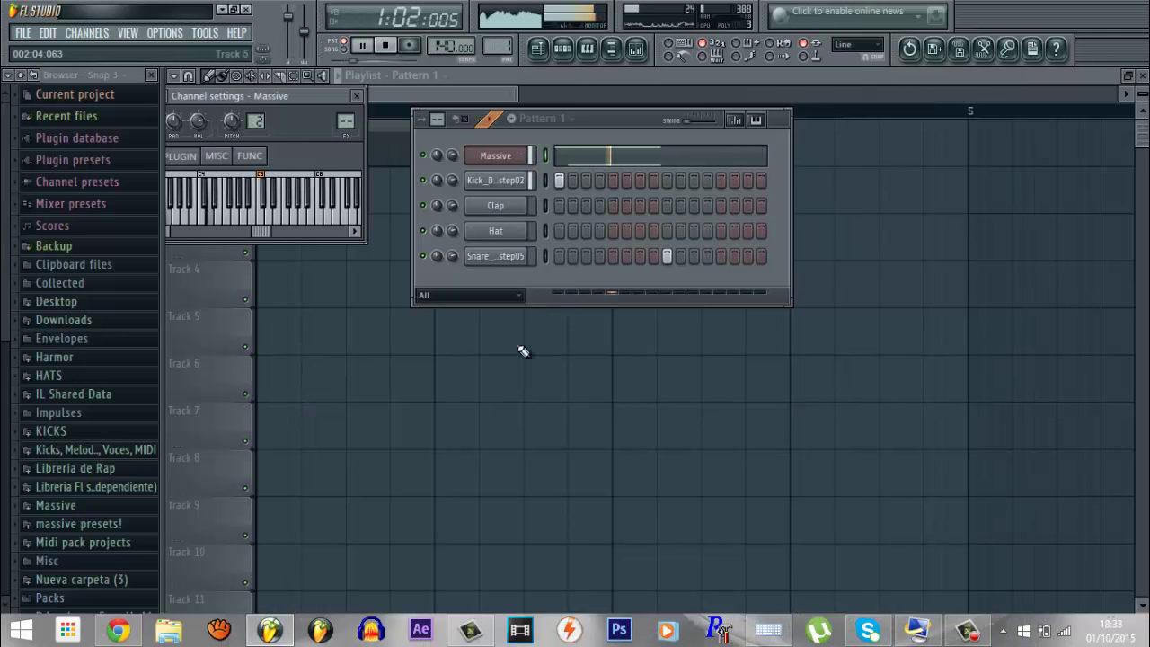
# Step: Move the Massive notes out of Pattern 1 into Pattern 2, leaving the drums in Pattern 1
pyautogui.click(515, 348)
pyautogui.rightClick(506, 347)
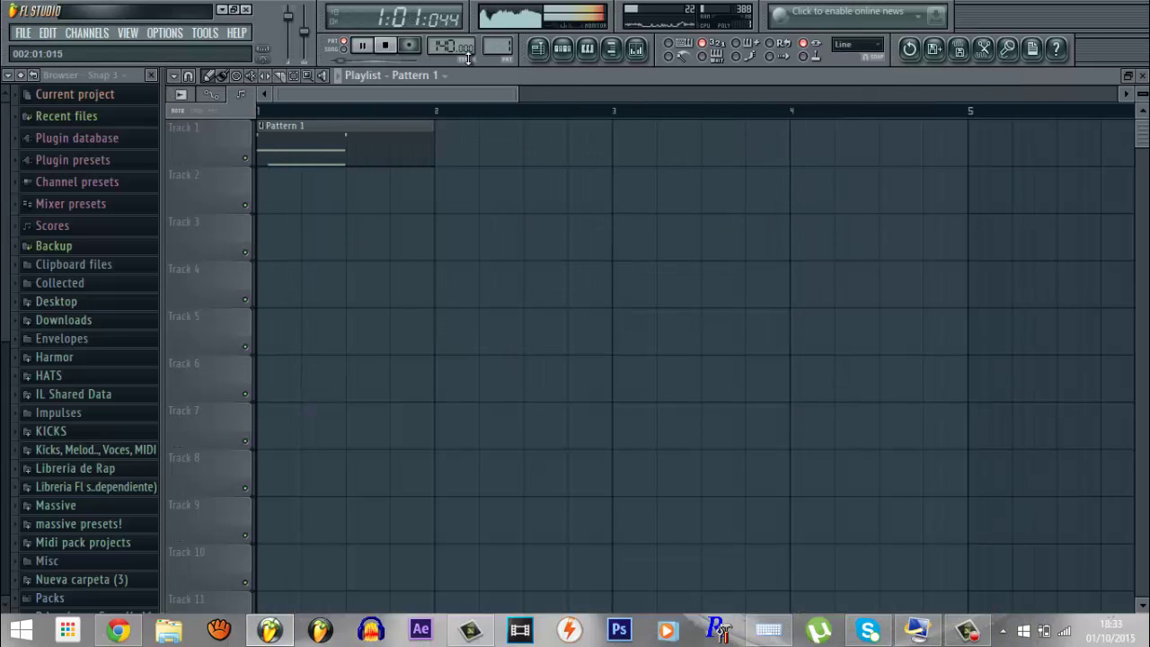
pyautogui.click(562, 49)
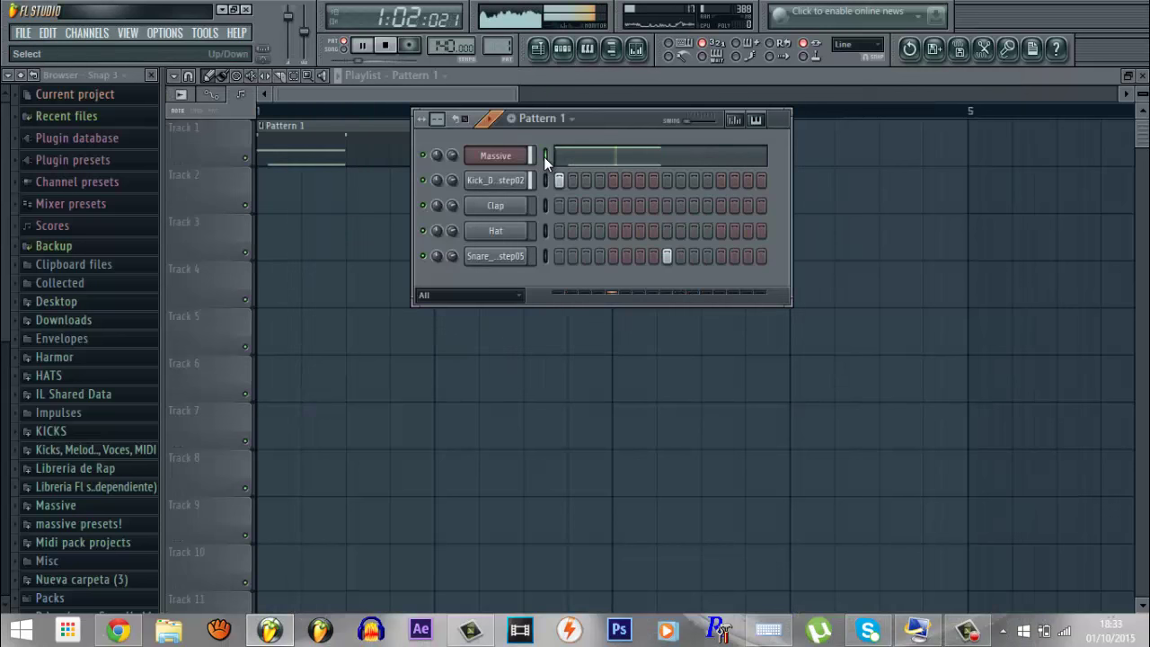
pyautogui.scroll(-1, 549, 125)
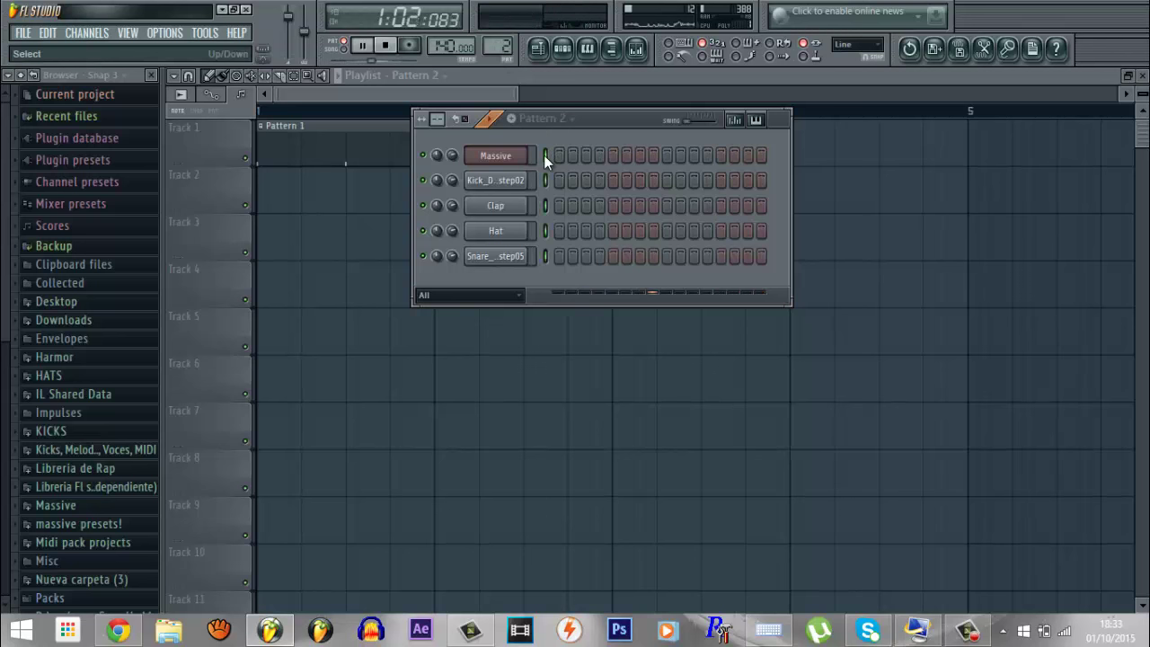
pyautogui.click(544, 154)
pyautogui.hotkey('ctrl', 'v')
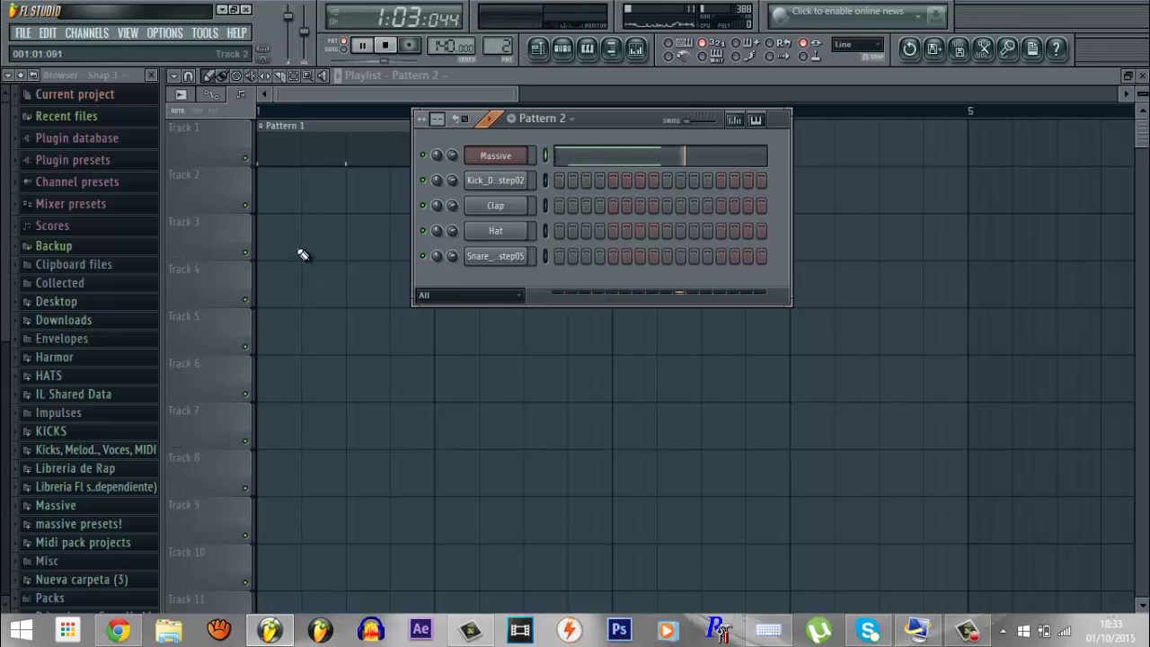
# Step: Place Pattern 2 at the start of Track 2 in the playlist and audition both patterns in song mode
pyautogui.click(300, 205)
pyautogui.moveTo(345, 206); pyautogui.dragTo(306, 203)
pyautogui.click(345, 48)
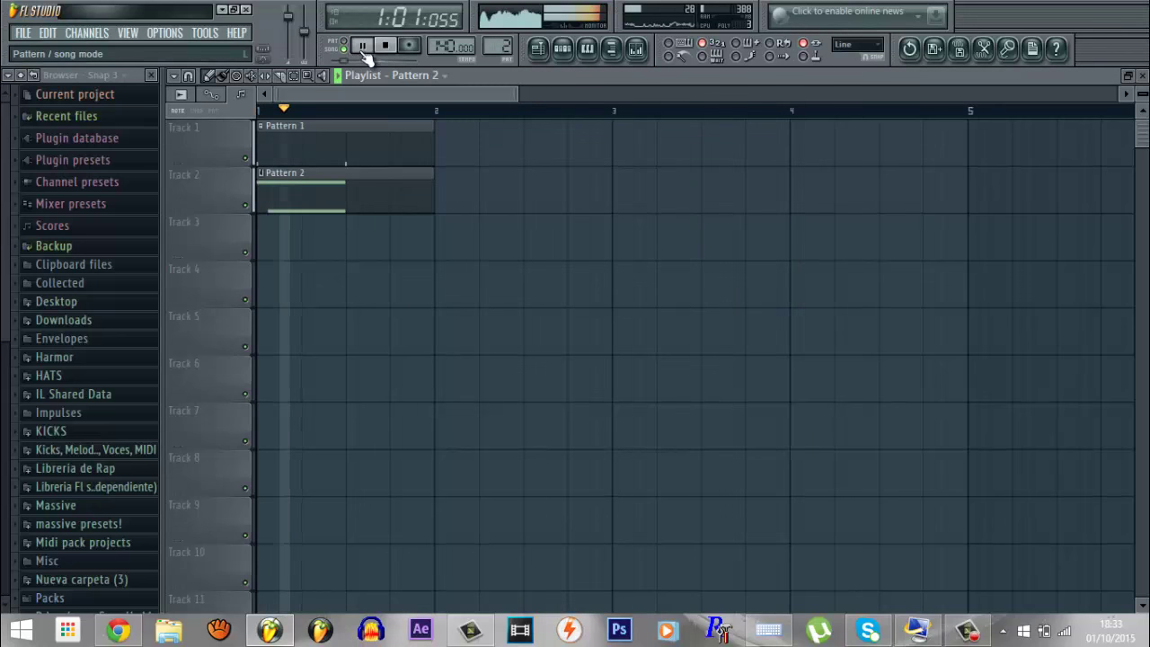
pyautogui.click(386, 47)
pyautogui.click(364, 46)
pyautogui.click(386, 46)
# Step: Route all channels to their own mixer tracks and load OTT into slot 2 of the Massive track
pyautogui.click(562, 49)
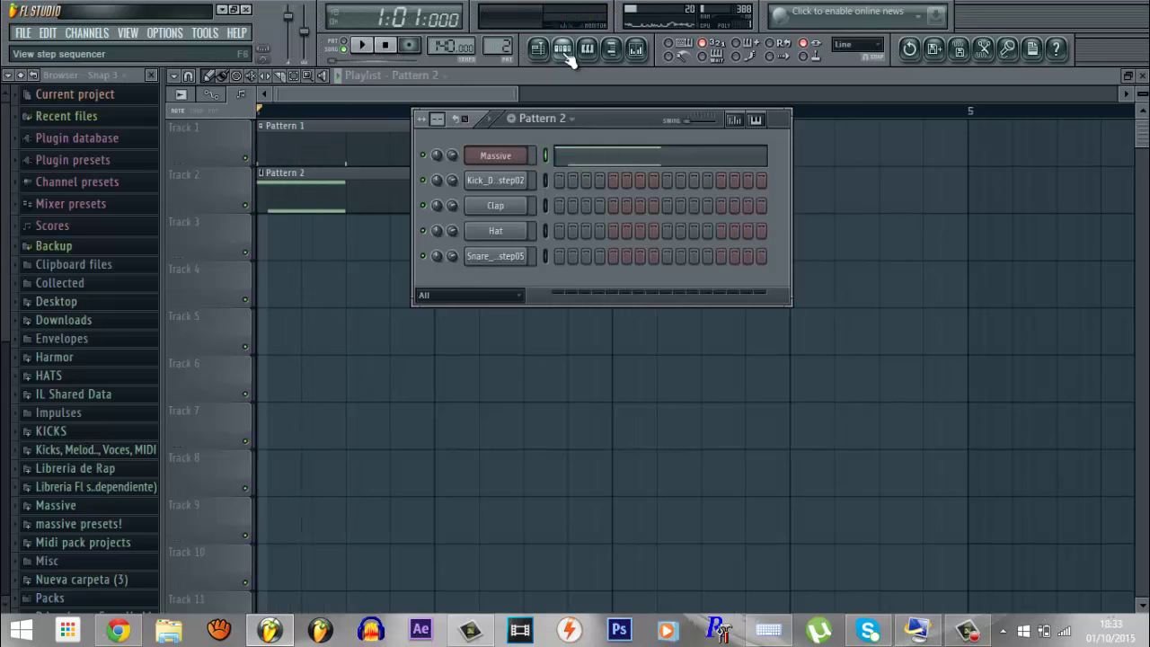
pyautogui.click(545, 153)
pyautogui.click(629, 52)
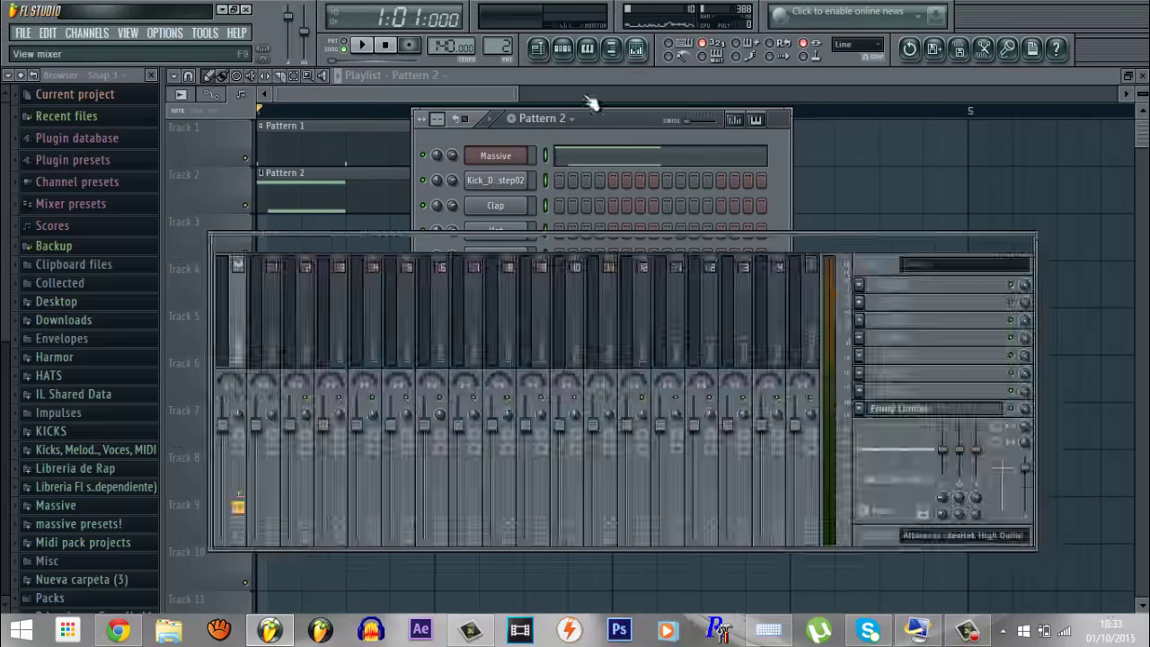
pyautogui.click(270, 328)
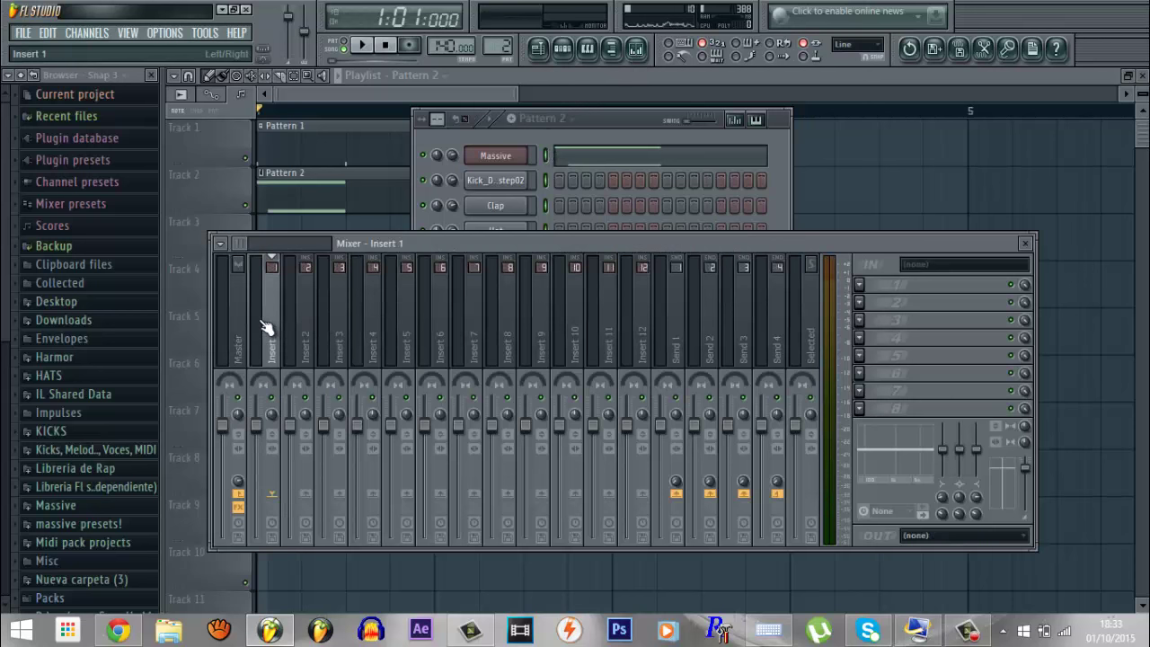
pyautogui.click(860, 303)
pyautogui.click(1065, 36)
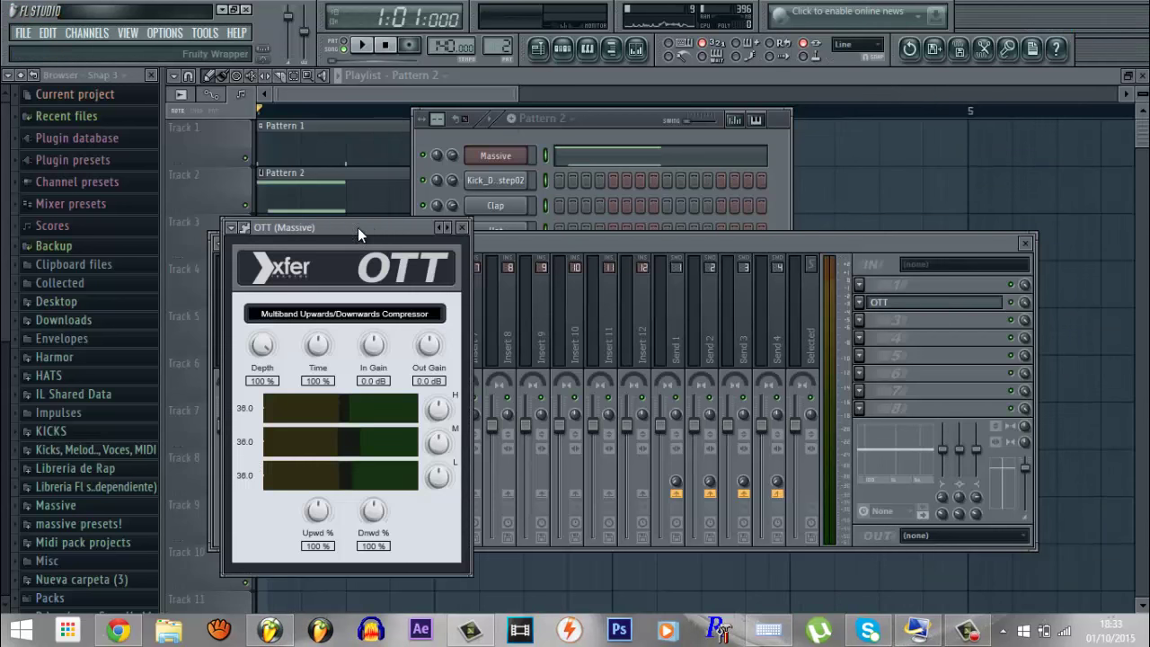
# Step: Set OTT's Depth to 30 % and adjust its H, M and L band levels during playback
pyautogui.moveTo(357, 228); pyautogui.dragTo(531, 117)
pyautogui.press('space')
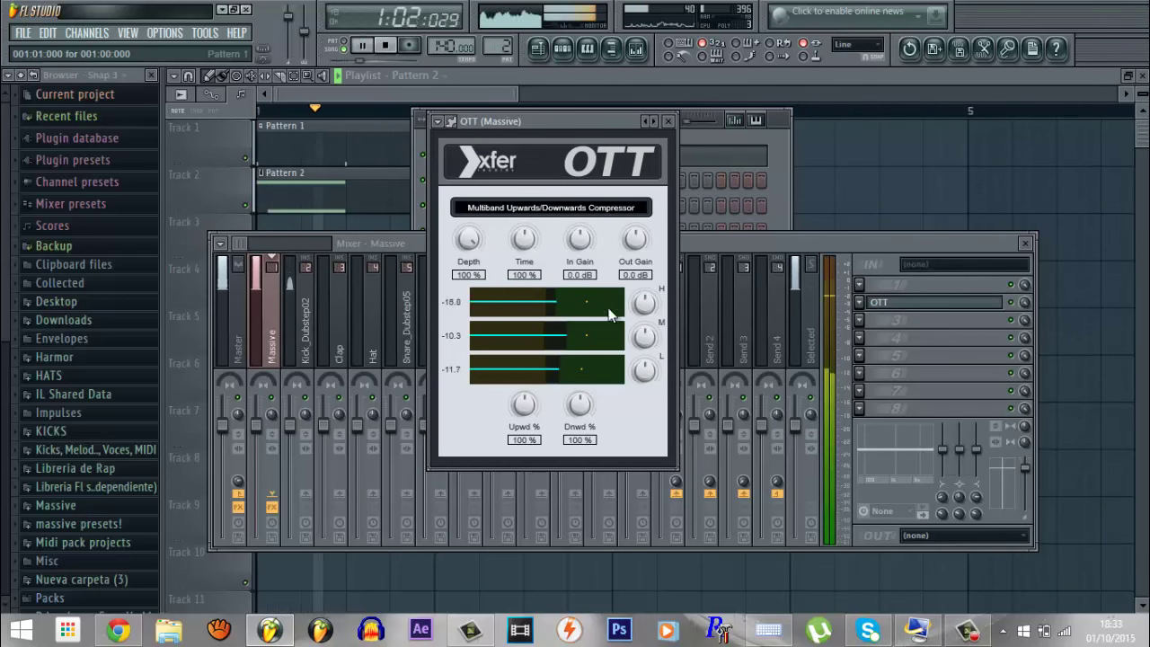
pyautogui.moveTo(466, 234); pyautogui.dragTo(469, 241)
pyautogui.scroll(-2, 469, 240)
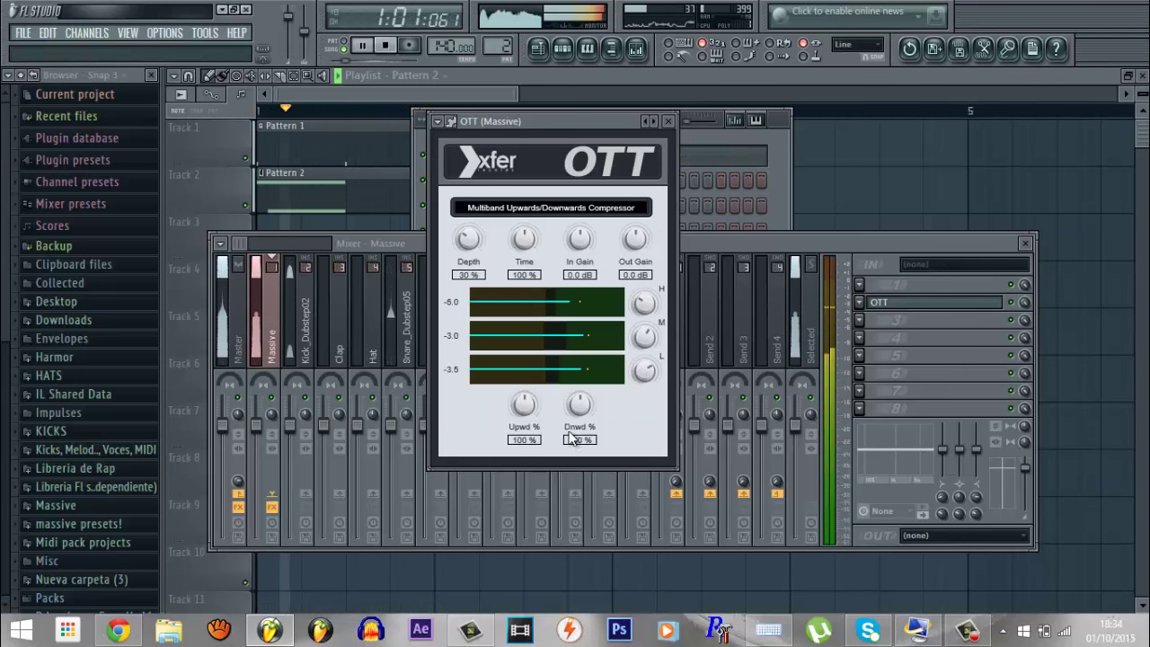
# Step: Load the Waves API-2500 Stereo compressor from WaveShell-VST3 8.0 into slot 4 of the Massive mixer track
pyautogui.click(670, 122)
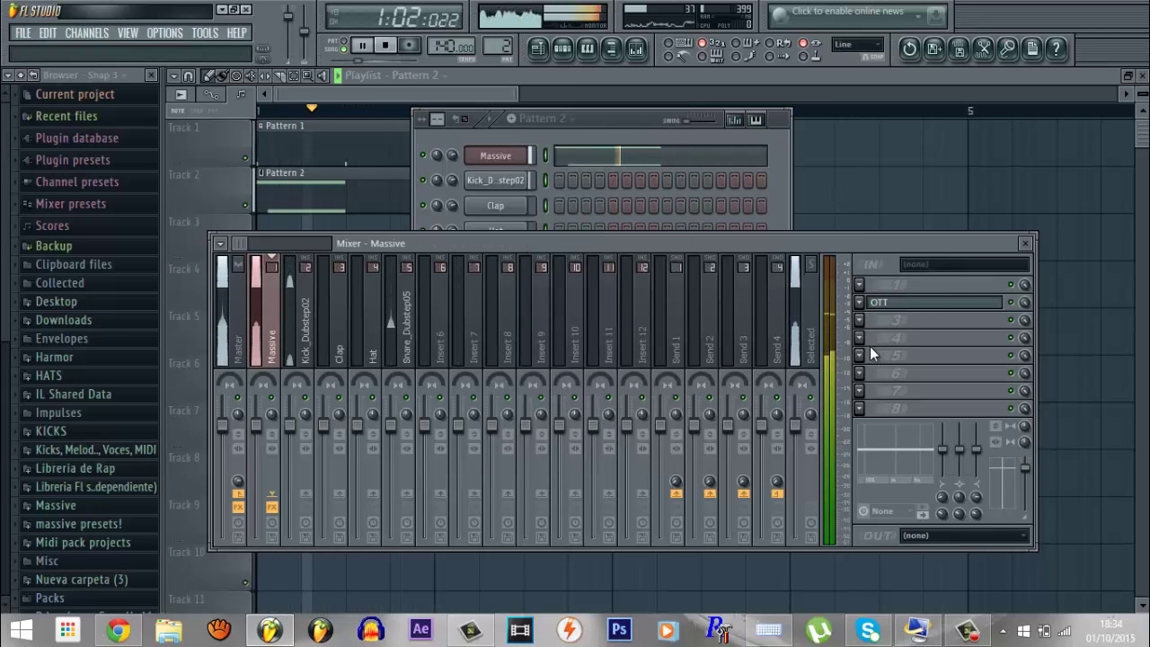
pyautogui.click(860, 339)
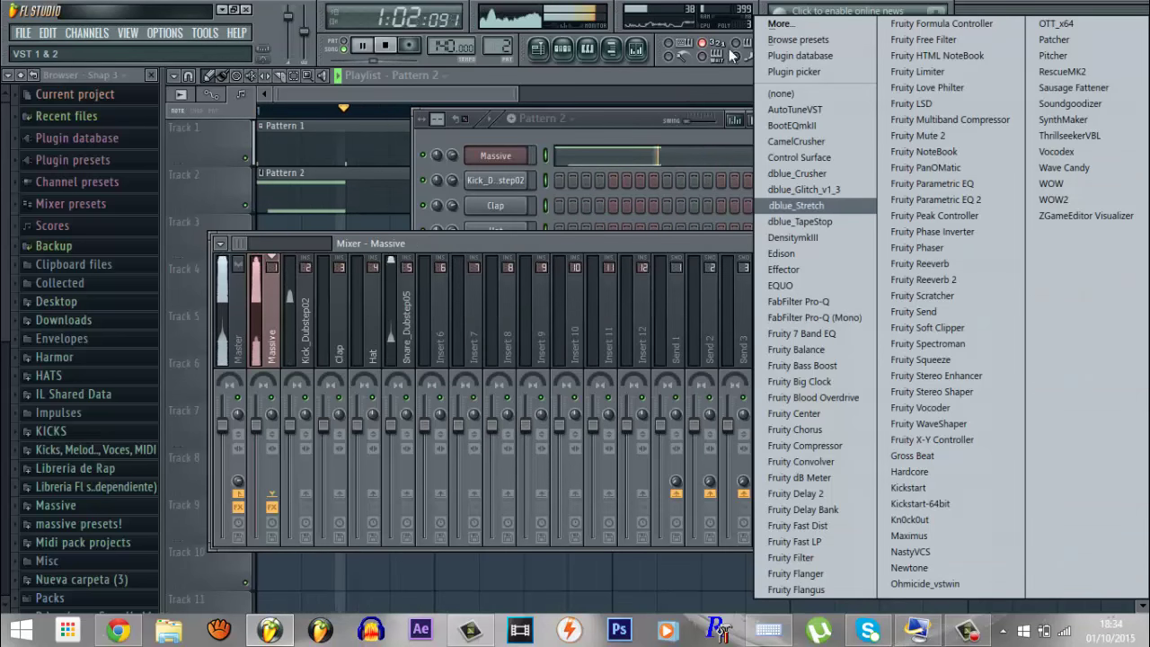
pyautogui.click(800, 22)
pyautogui.scroll(-15, 682, 229)
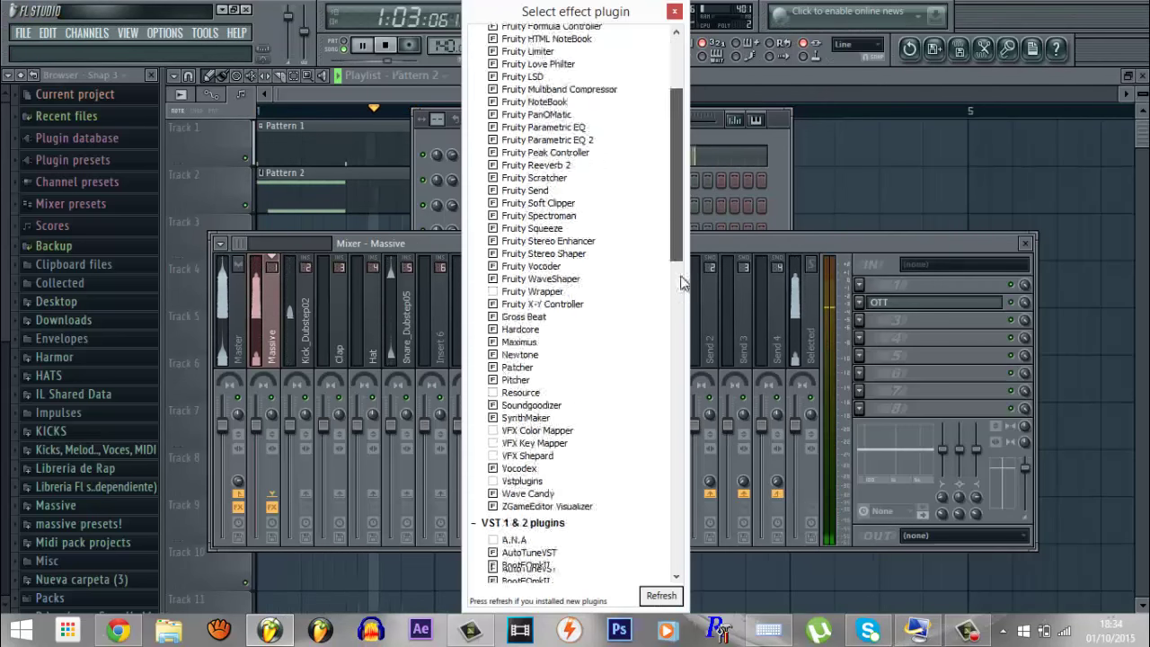
pyautogui.doubleClick(570, 577)
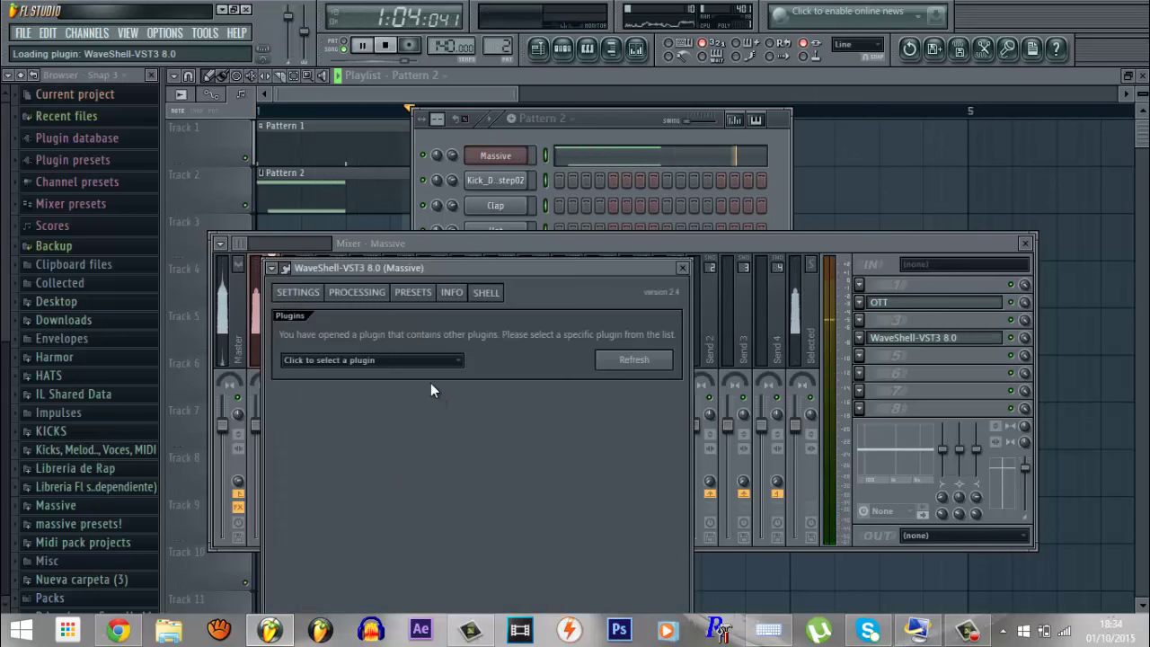
pyautogui.click(415, 355)
pyautogui.click(54, 64)
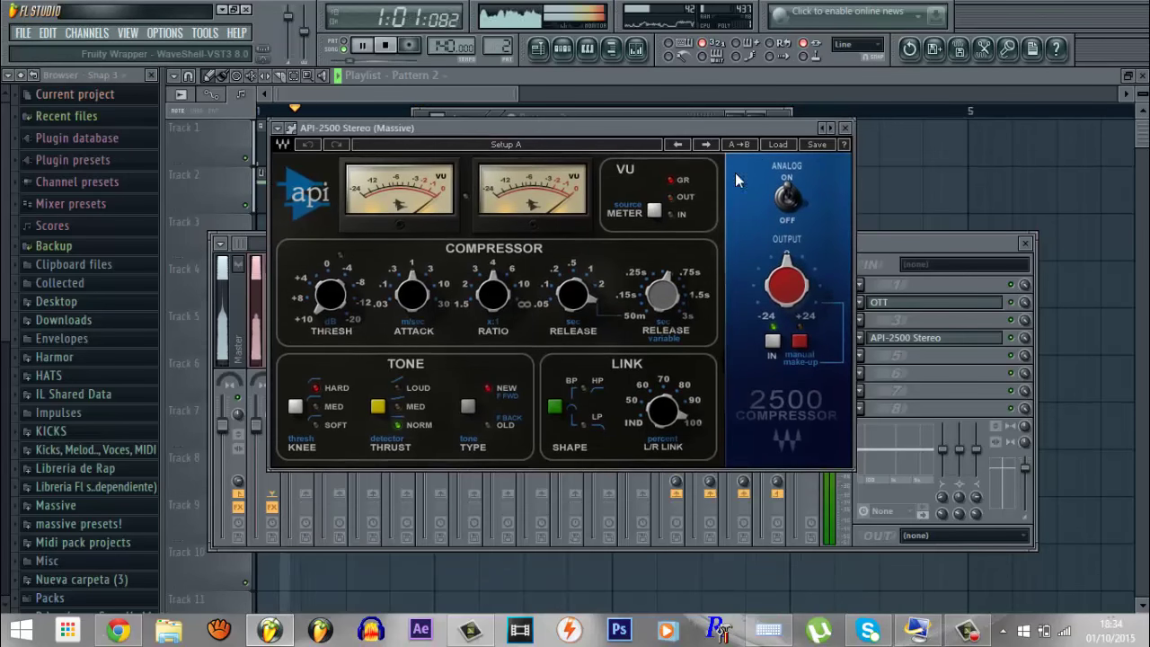
# Step: Load the API-2500 Bass preset, turn Analog off and toggle the manual make-up switch
pyautogui.click(777, 144)
pyautogui.click(877, 246)
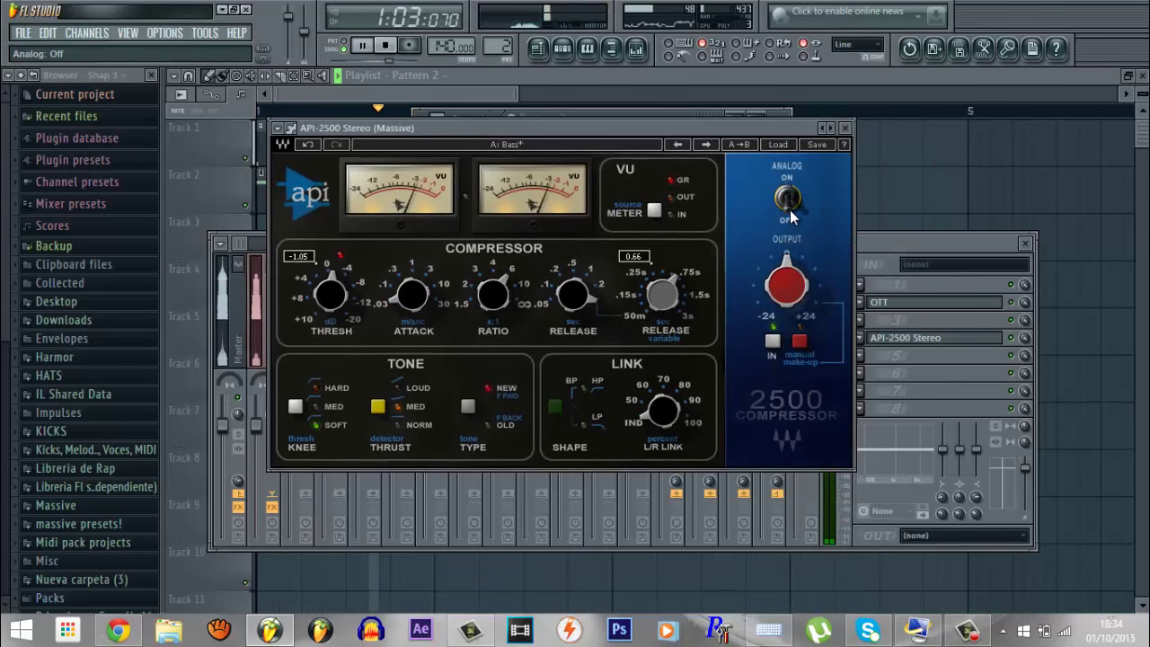
pyautogui.click(800, 341)
pyautogui.moveTo(778, 133); pyautogui.dragTo(761, 149)
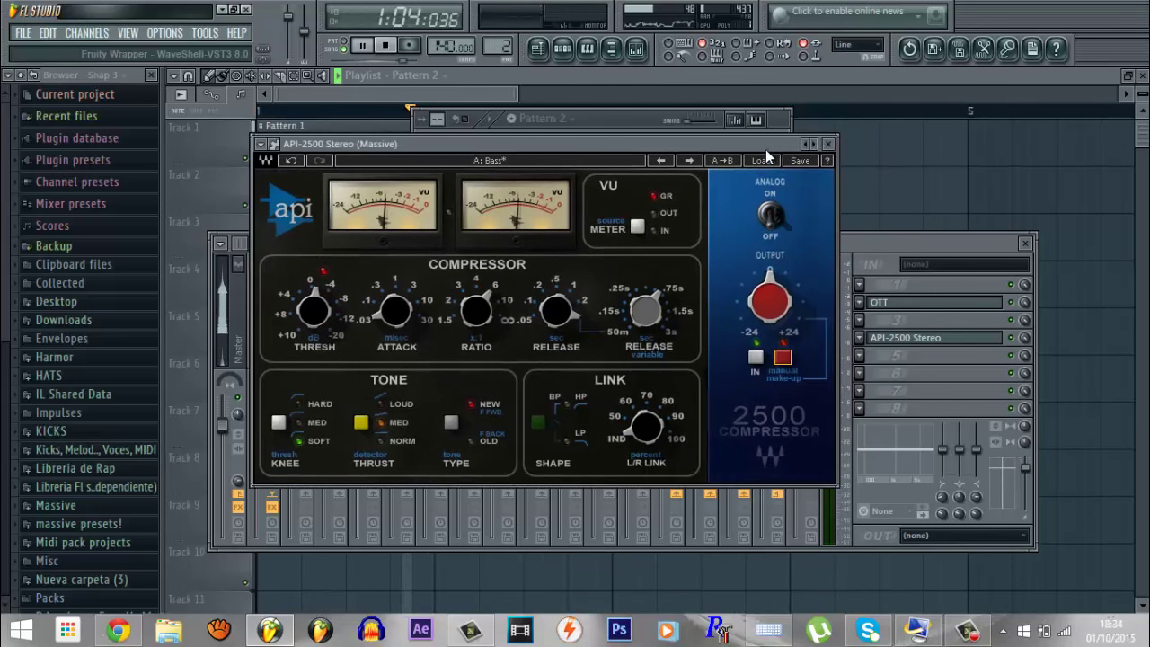
pyautogui.click(829, 144)
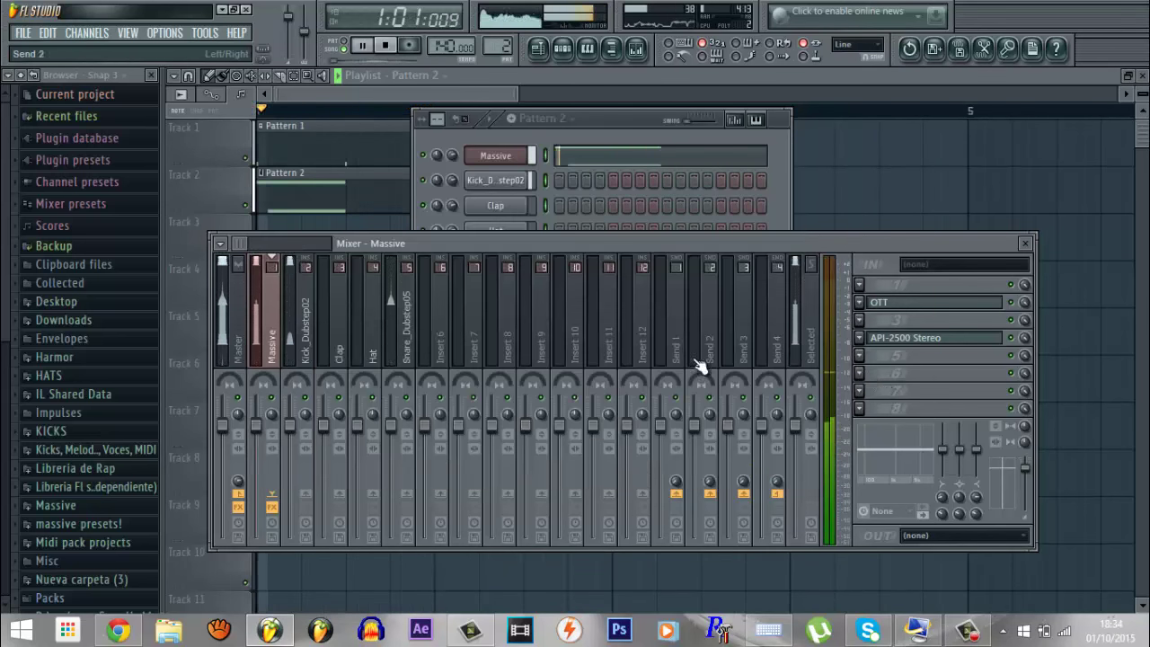
# Step: Copy the API-2500's saved preset onto the Master track's first slot and load the Mastering 2 factory preset there
pyautogui.click(860, 338)
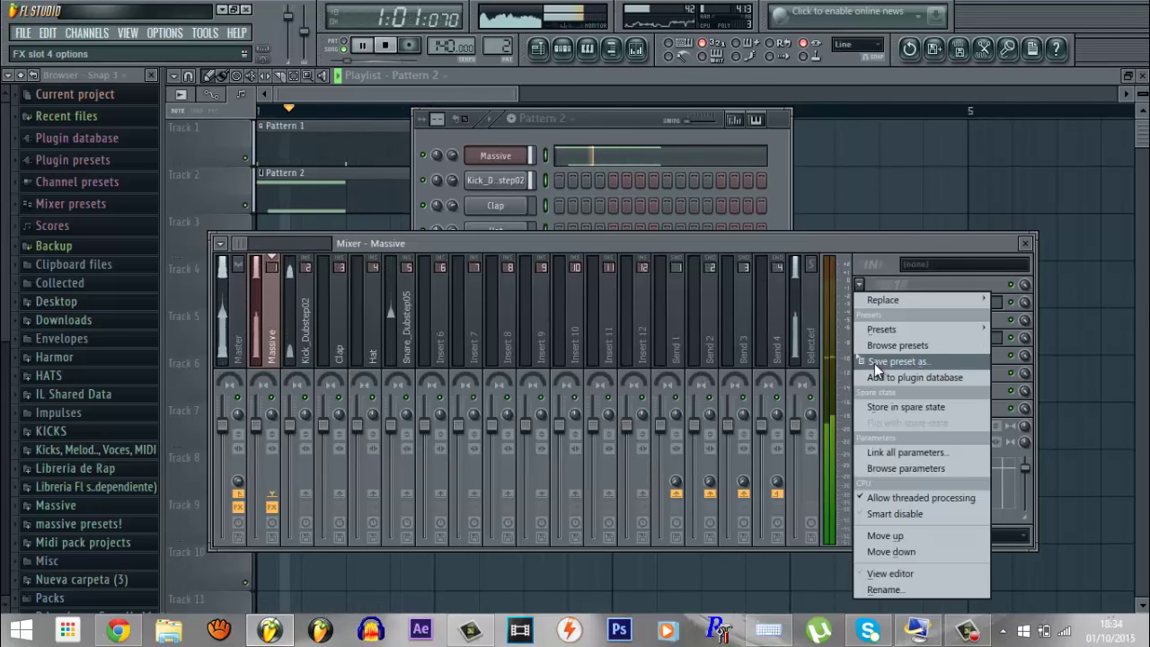
pyautogui.moveTo(884, 360); pyautogui.dragTo(225, 325)
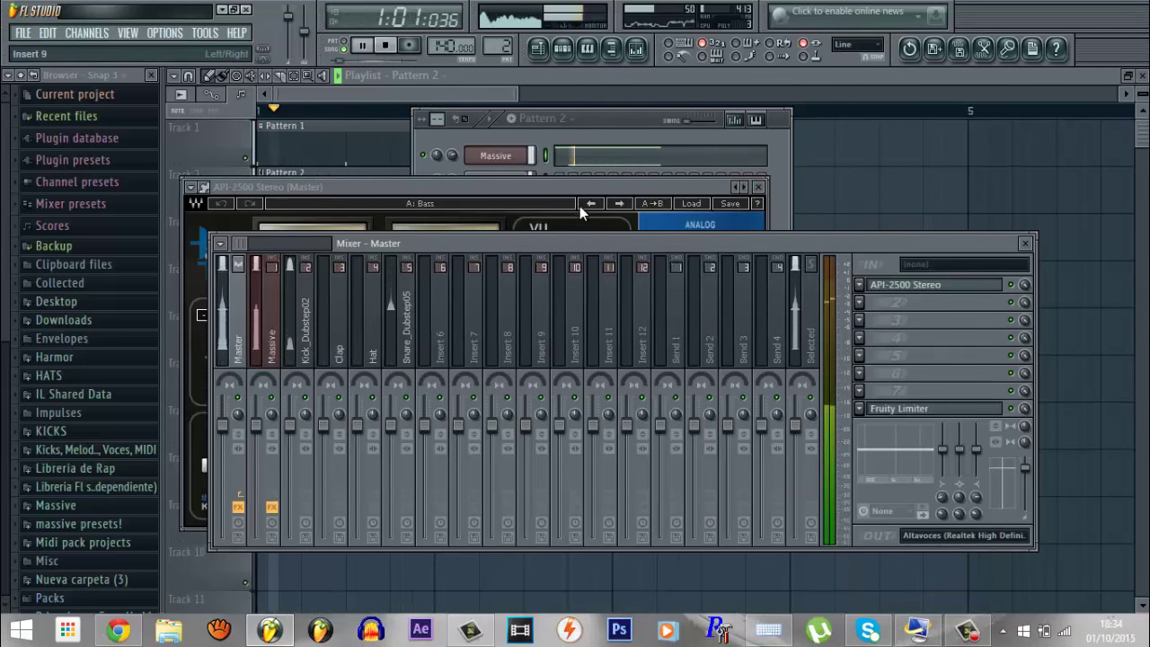
pyautogui.click(699, 202)
pyautogui.click(688, 203)
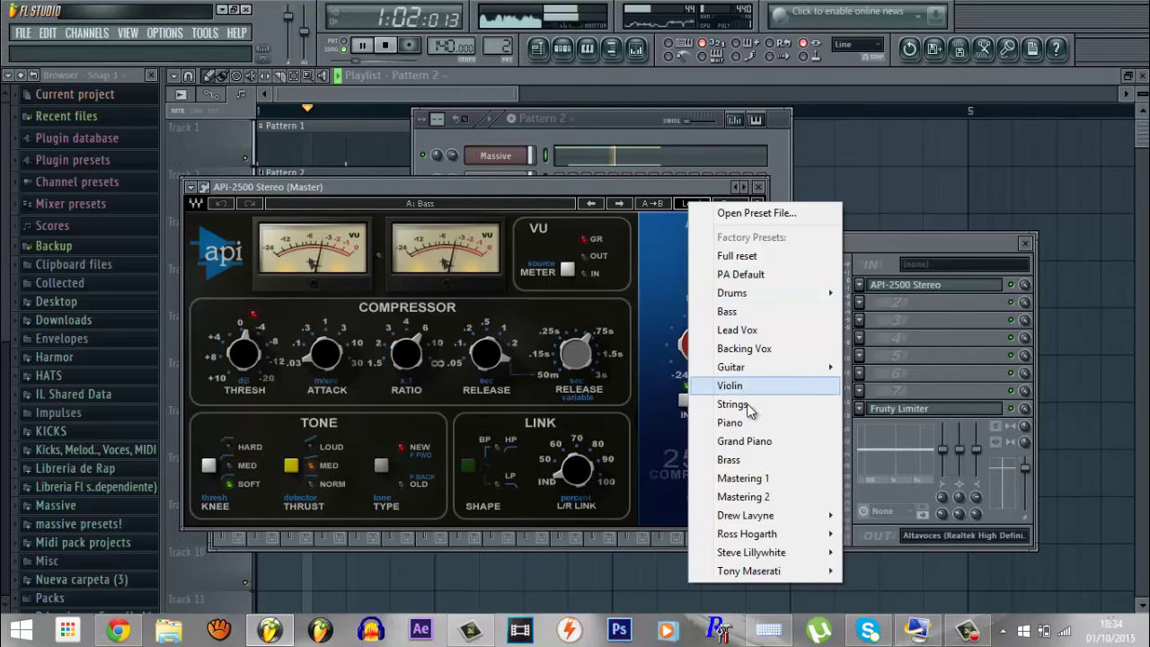
pyautogui.click(743, 496)
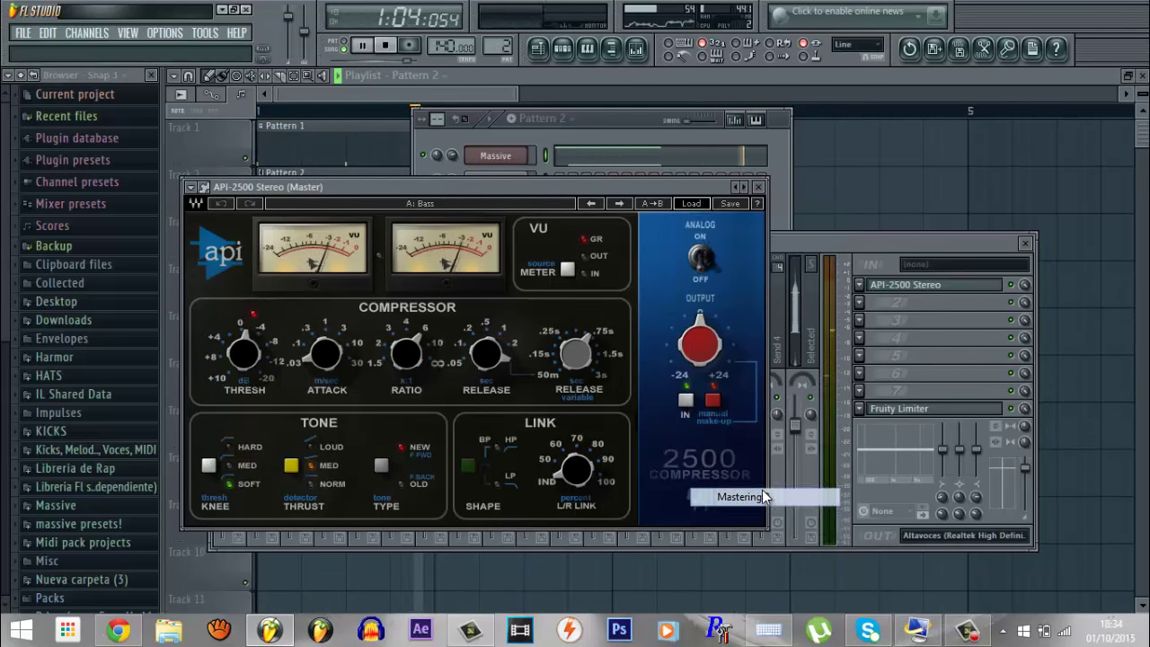
pyautogui.click(758, 186)
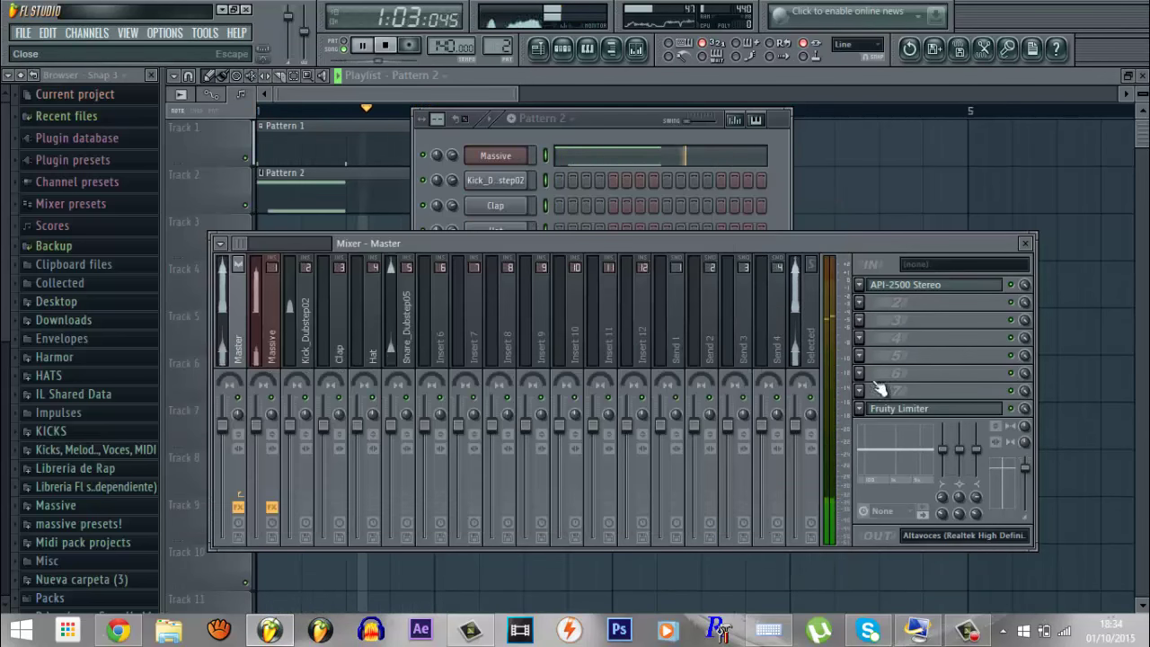
# Step: Remove Fruity Limiter from slot 8 of the Master track
pyautogui.click(860, 412)
pyautogui.moveTo(885, 277)
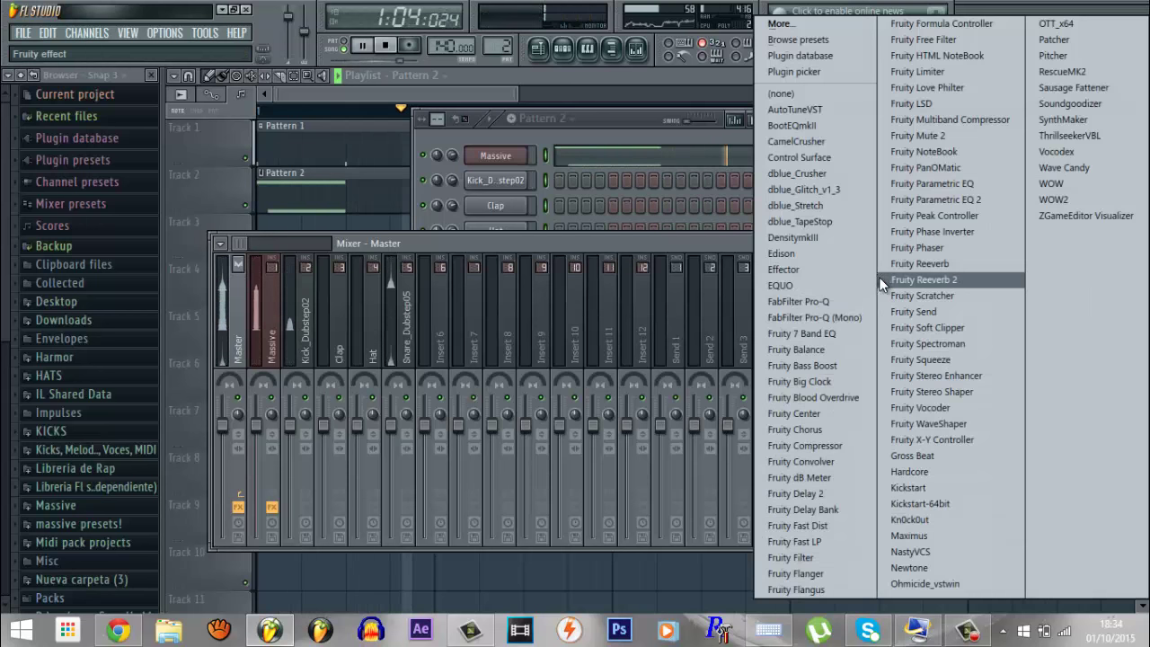
pyautogui.click(789, 93)
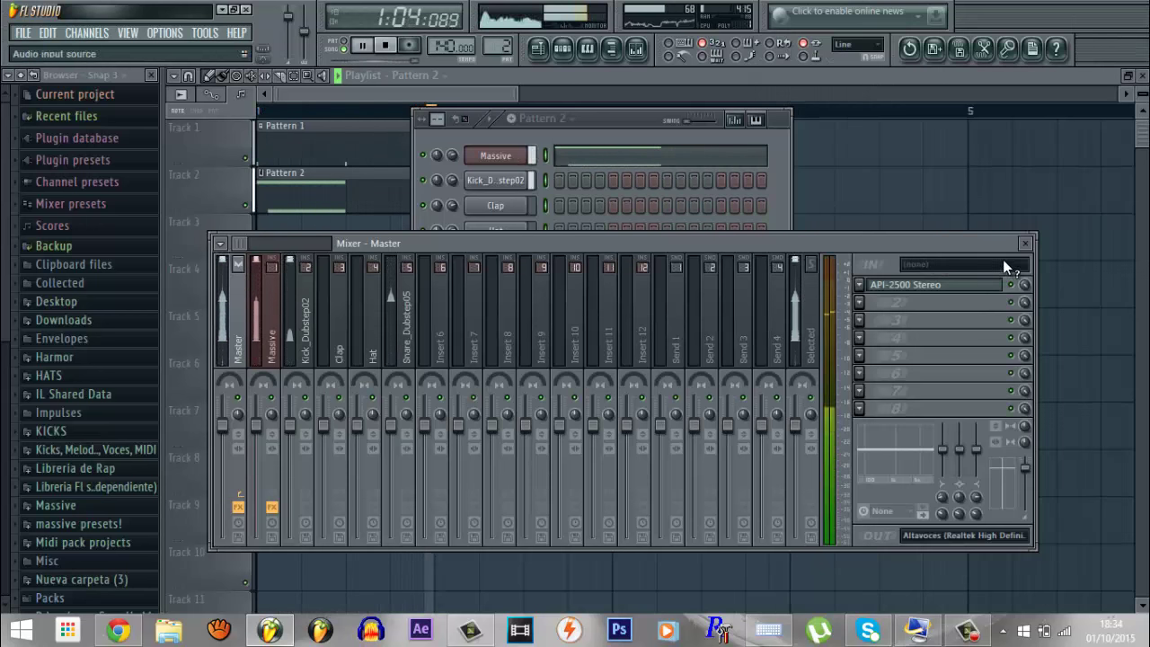
# Step: Load the WOW filter plugin into slot 6 of the Massive mixer track
pyautogui.click(270, 333)
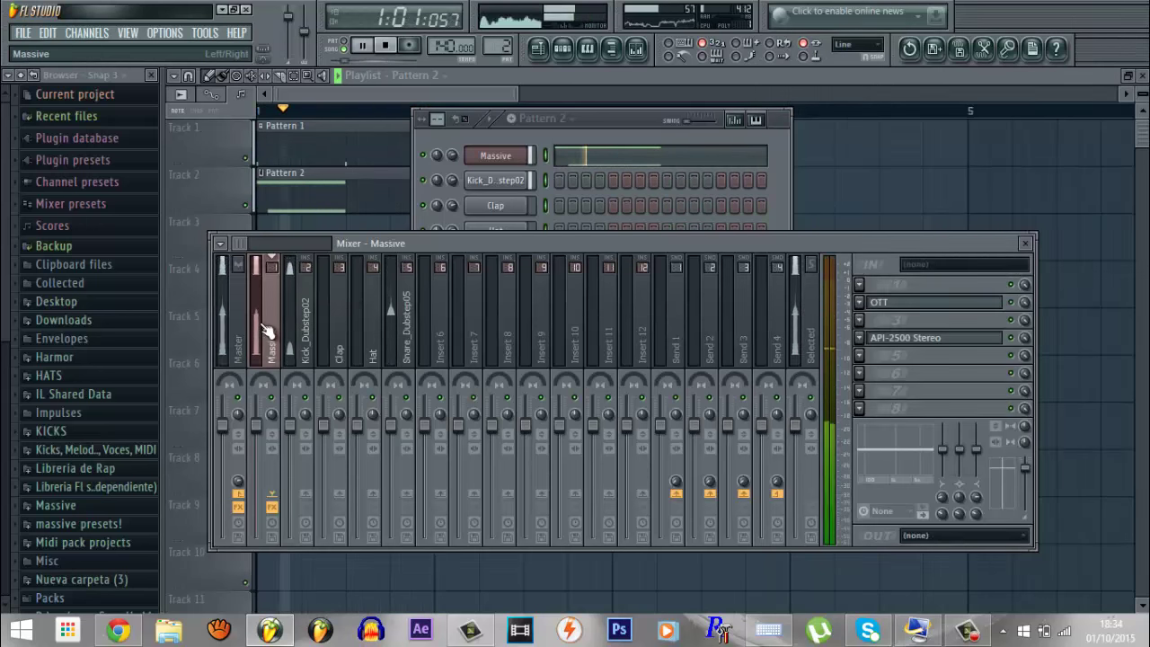
pyautogui.click(861, 373)
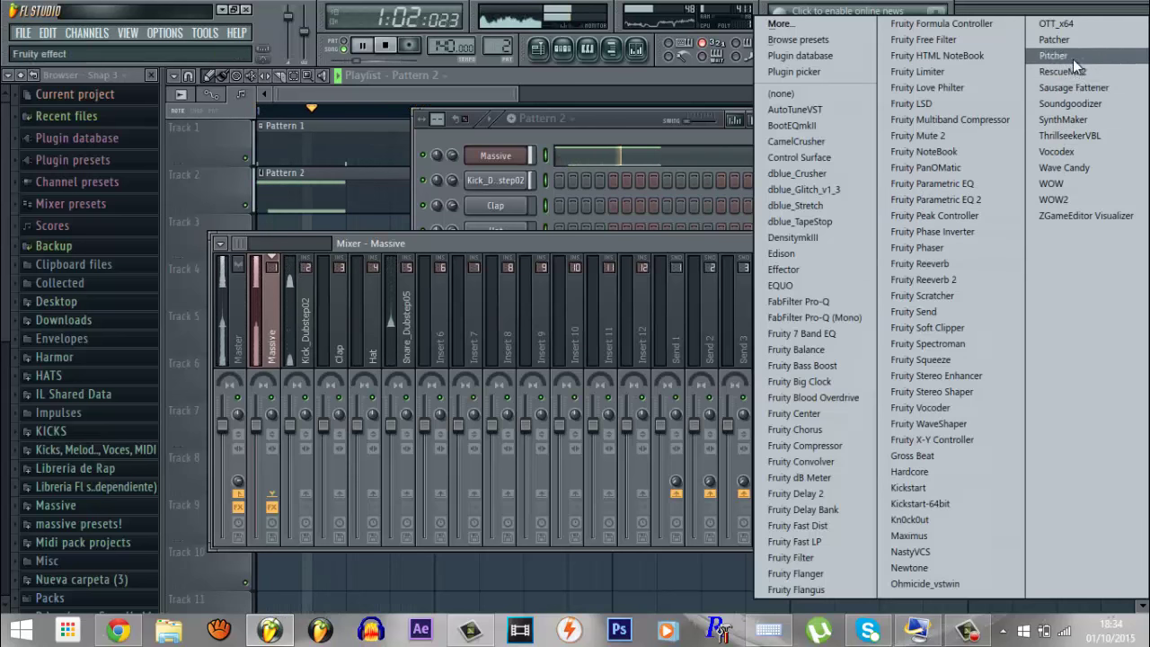
pyautogui.click(1076, 182)
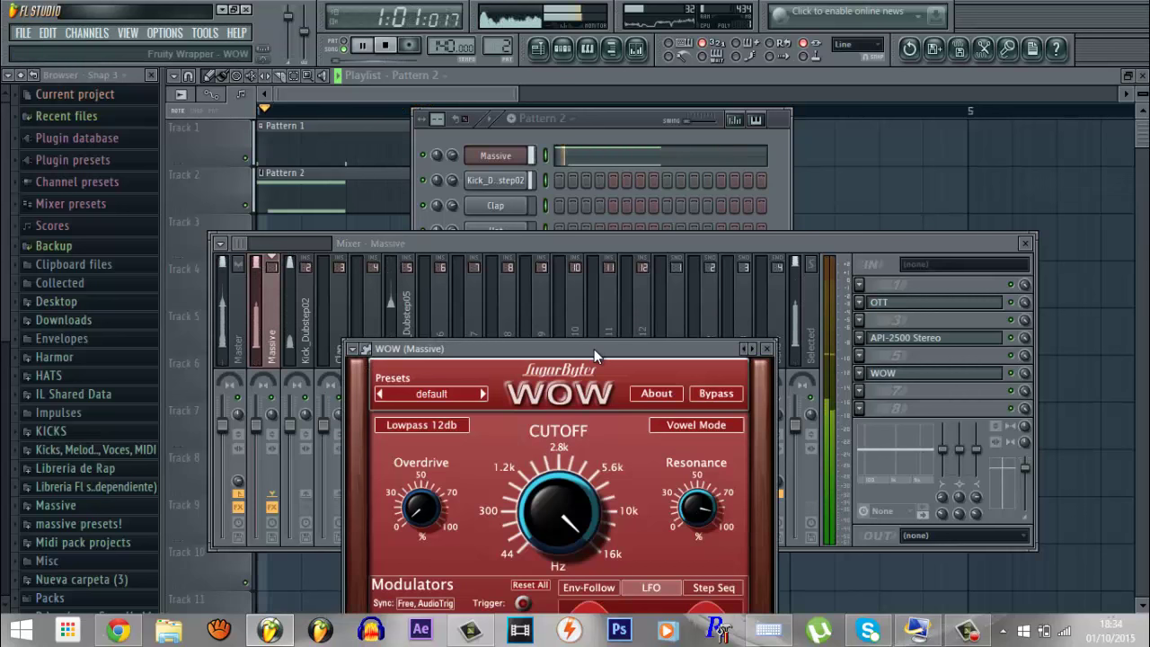
pyautogui.moveTo(626, 120); pyautogui.dragTo(644, 117)
# Step: Step through WOW's presets and settle on Brutal Deesser
pyautogui.click(472, 160)
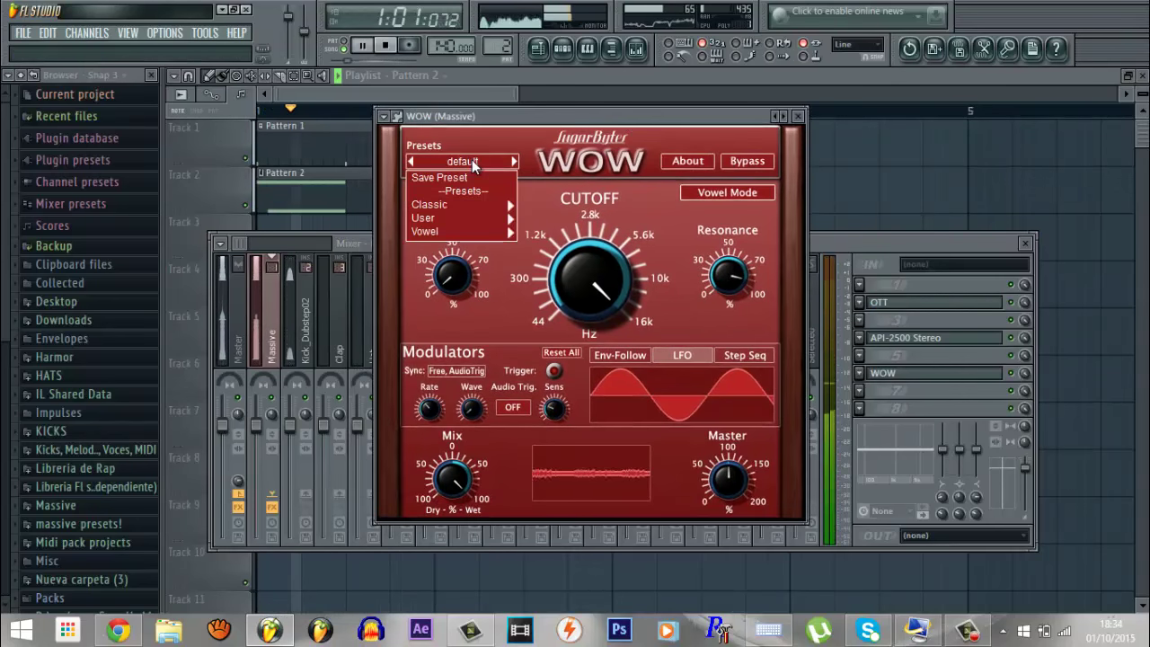
pyautogui.click(514, 161)
pyautogui.click(515, 163)
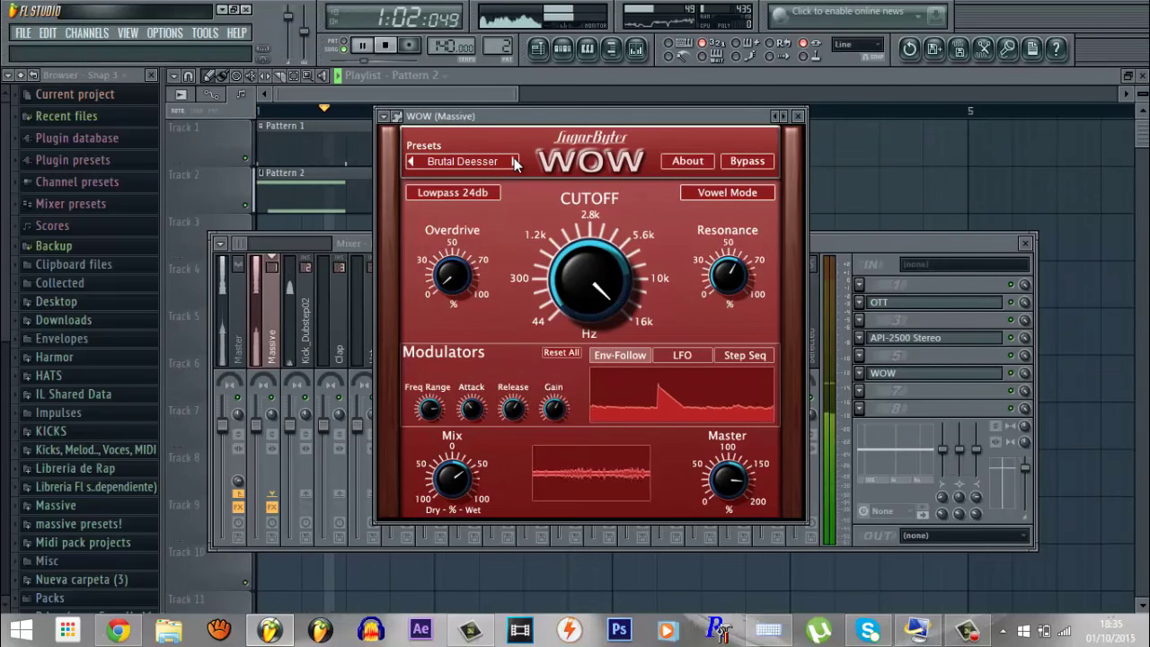
pyautogui.click(515, 162)
pyautogui.click(413, 163)
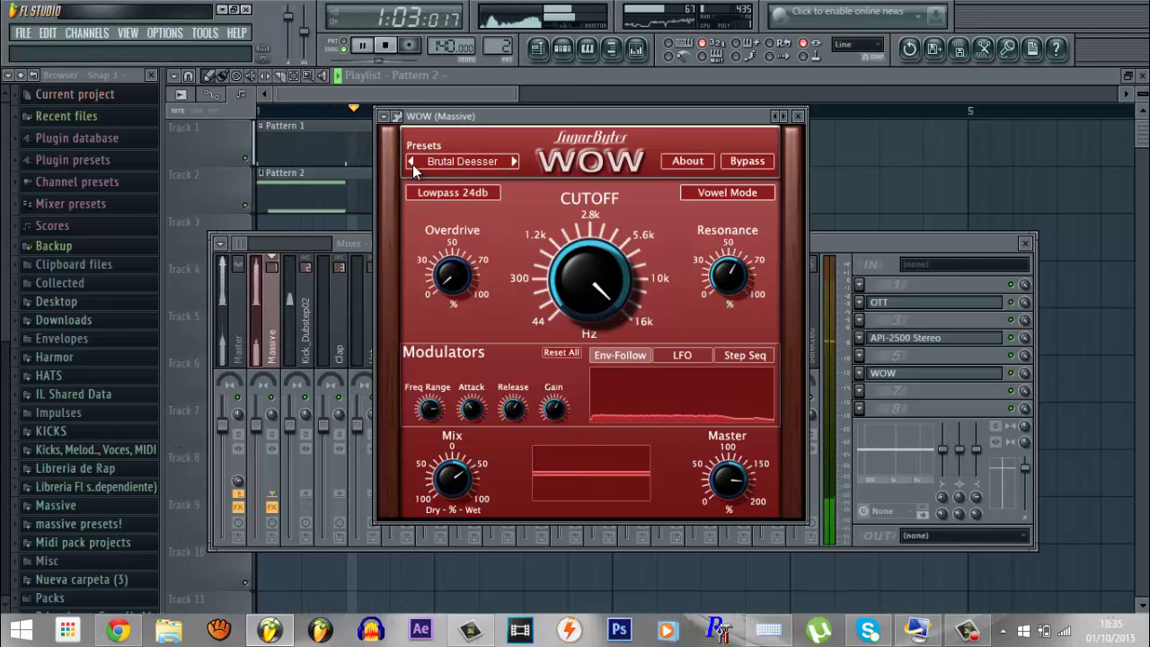
# Step: Try the Band Crusher, Comb Filter and LF Crusher filter types in WOW during playback
pyautogui.click(449, 194)
pyautogui.click(451, 303)
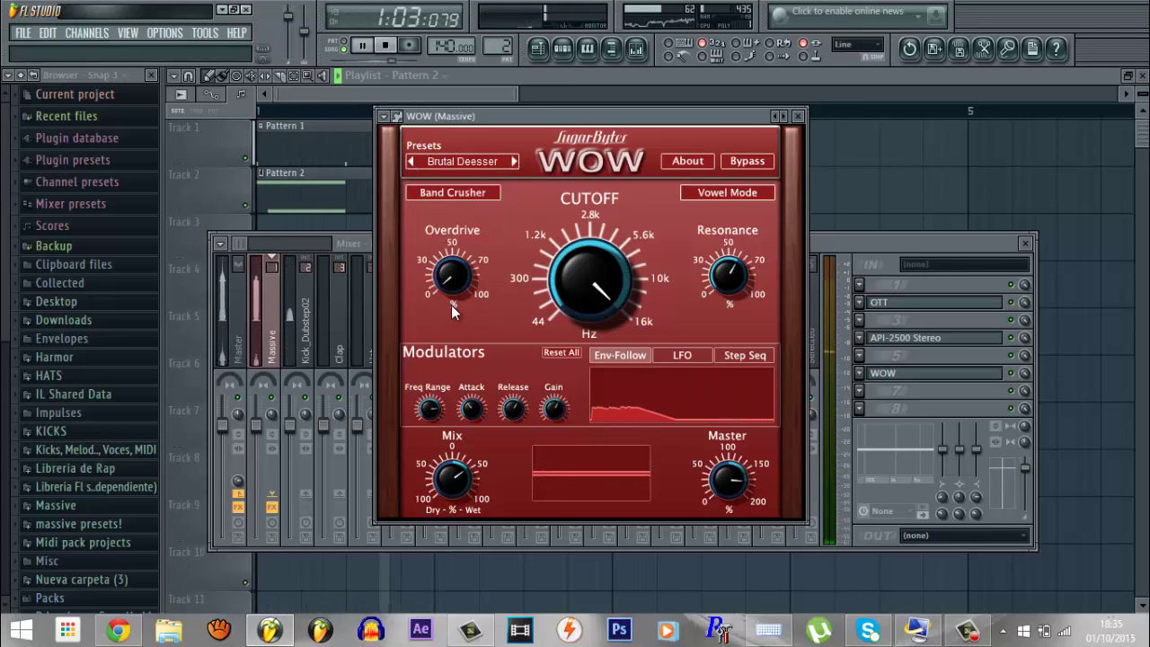
pyautogui.click(459, 193)
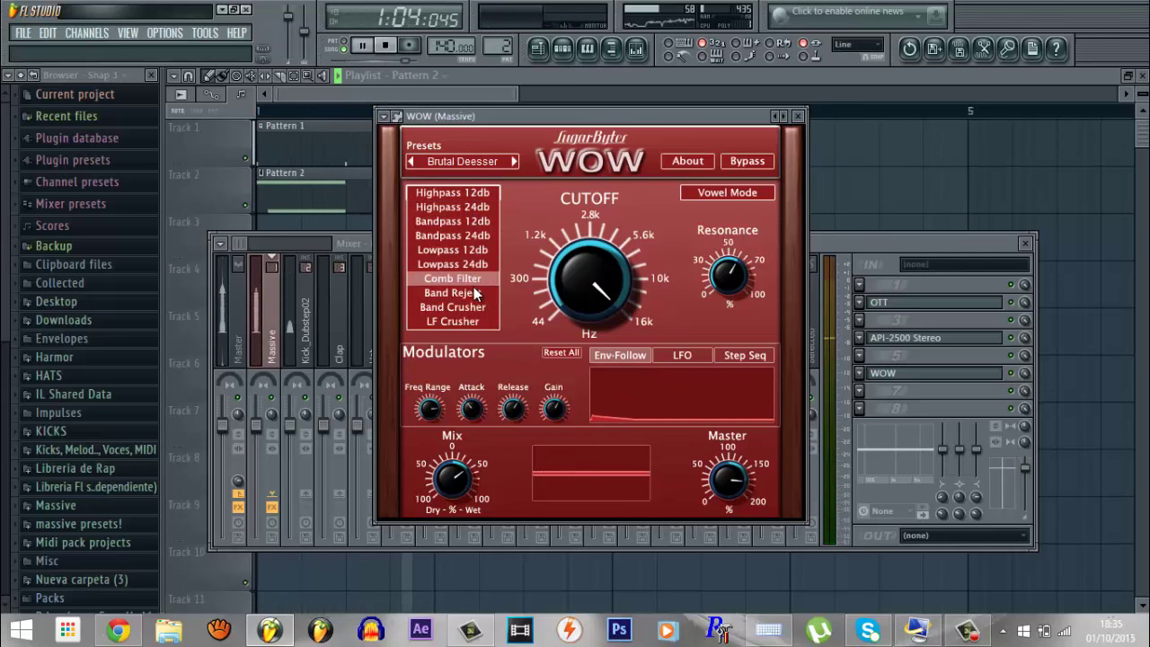
pyautogui.click(467, 286)
pyautogui.click(454, 192)
pyautogui.click(457, 278)
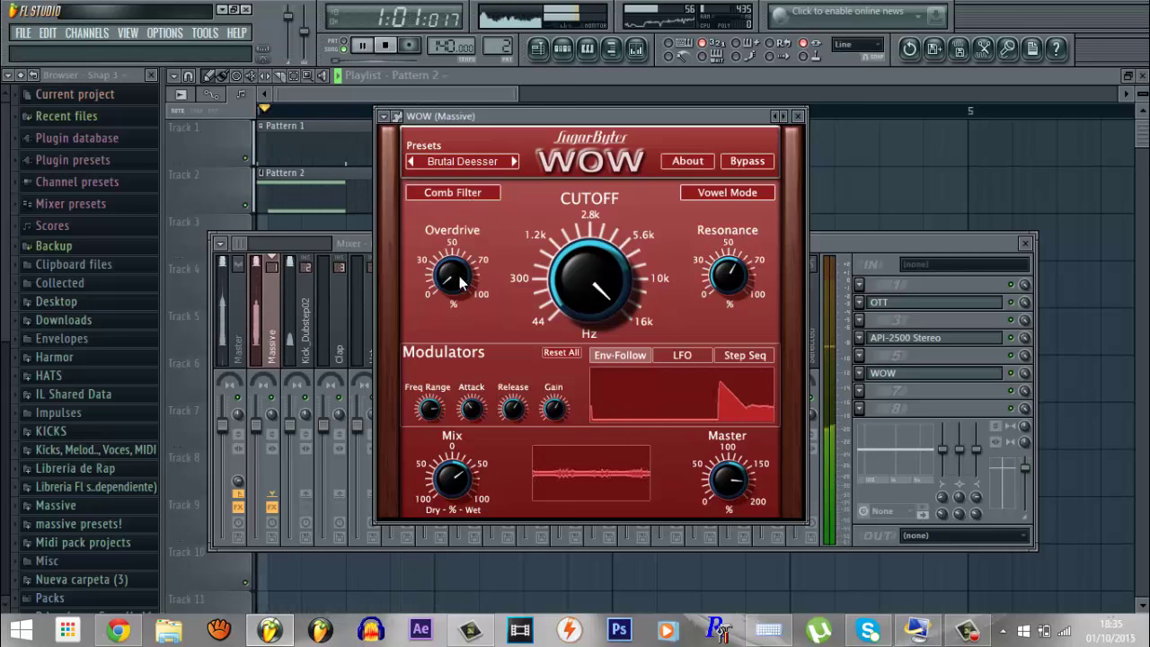
pyautogui.click(472, 194)
pyautogui.click(468, 316)
# Step: Set WOW's filter type to Band Reject, raise Overdrive slightly and lower Cutoff to about 0.71
pyautogui.click(471, 196)
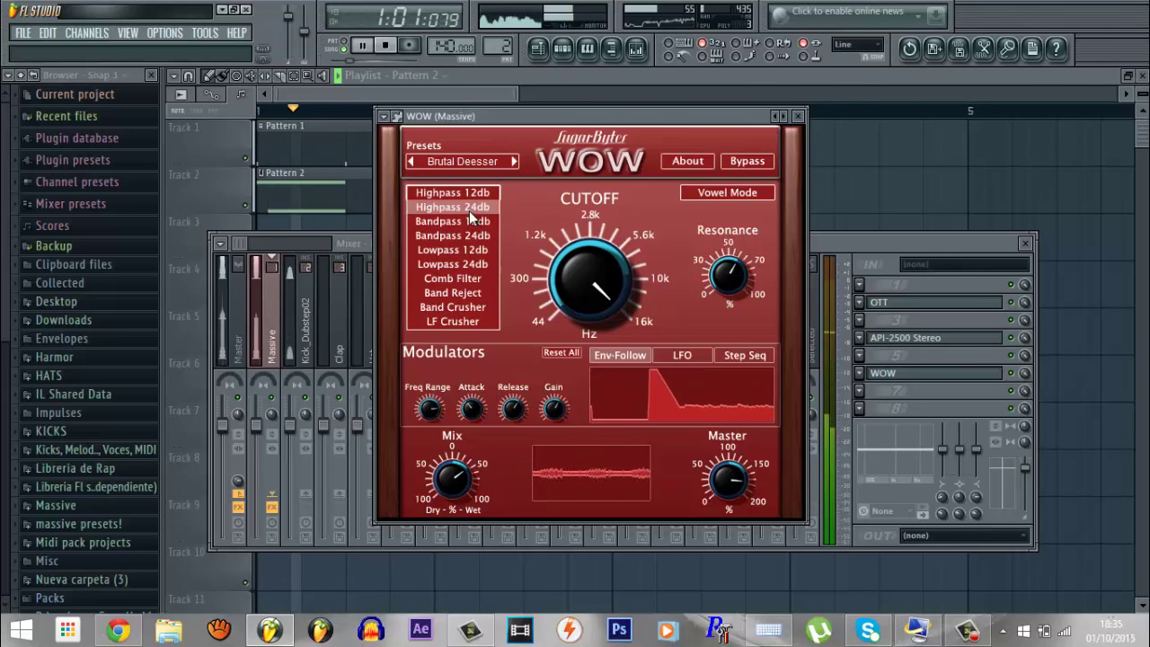
pyautogui.click(471, 292)
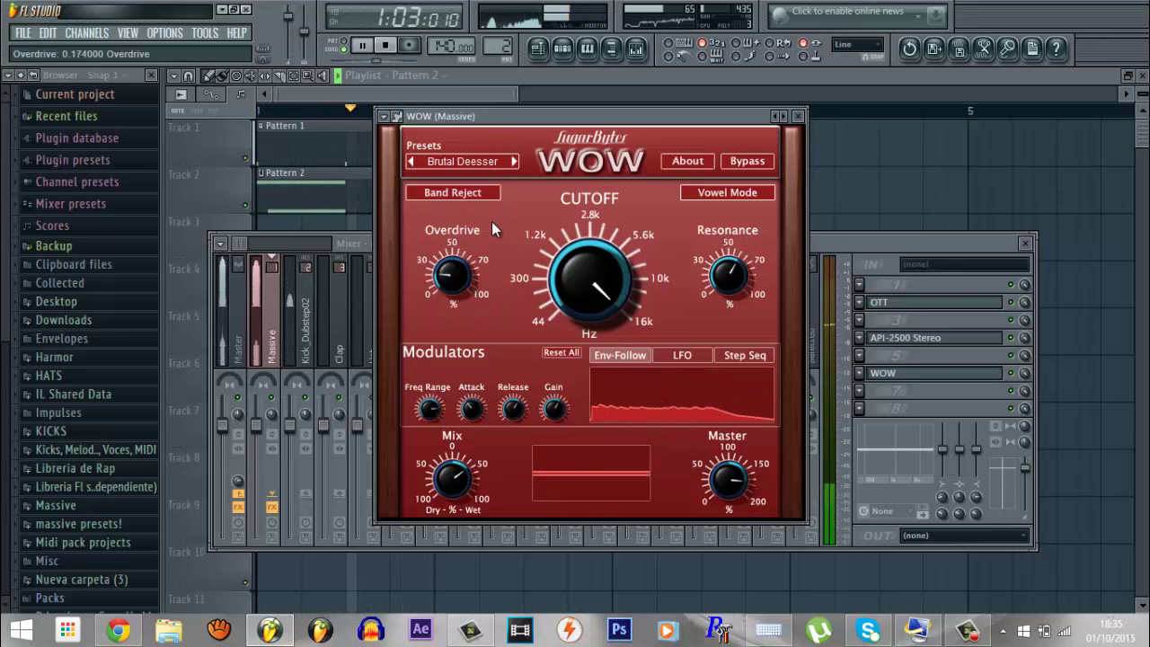
pyautogui.moveTo(567, 278); pyautogui.dragTo(579, 338)
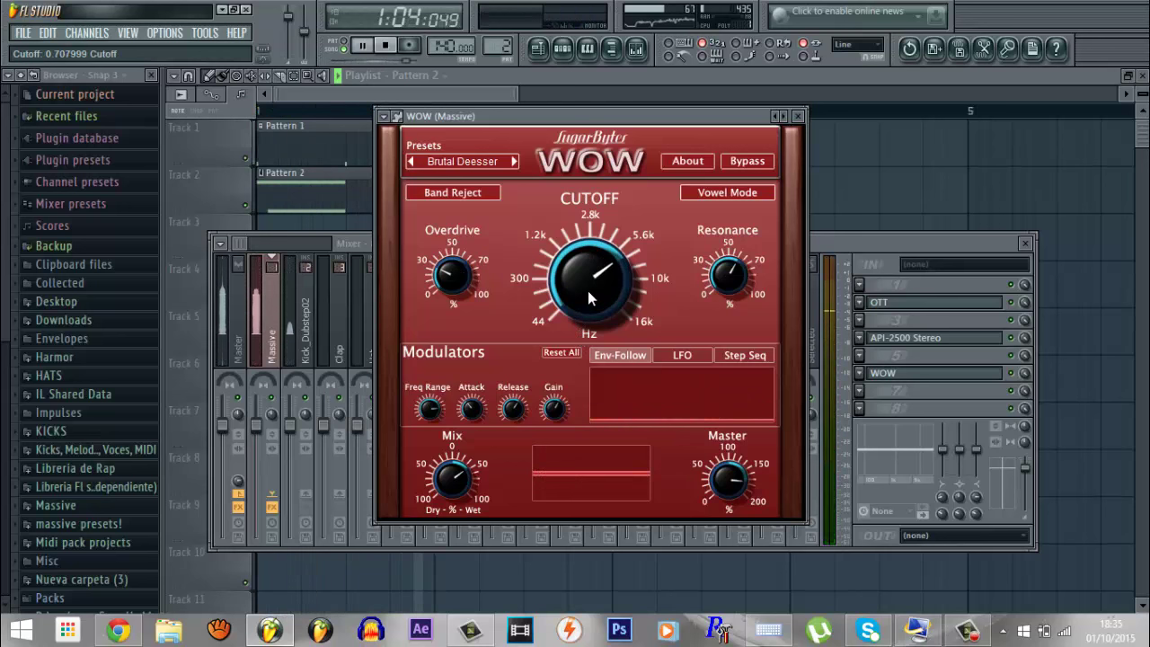
pyautogui.click(797, 116)
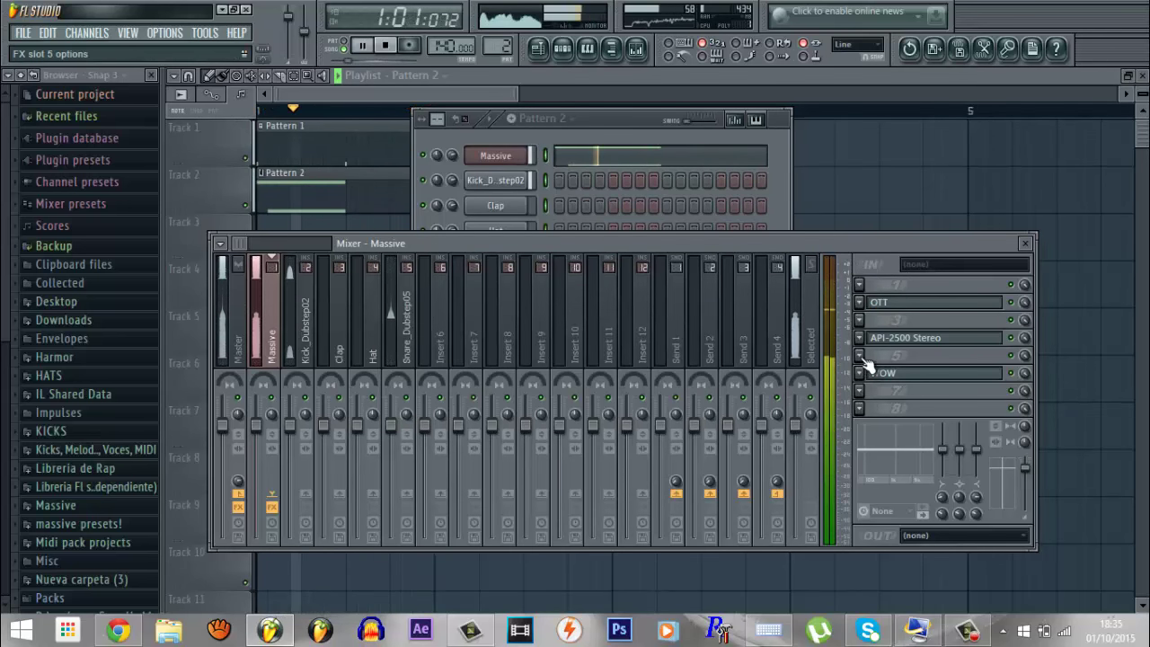
# Step: Load Fruity Parametric EQ 2 into slot 3 of the Massive track and set band 1 to the high pass type
pyautogui.click(862, 320)
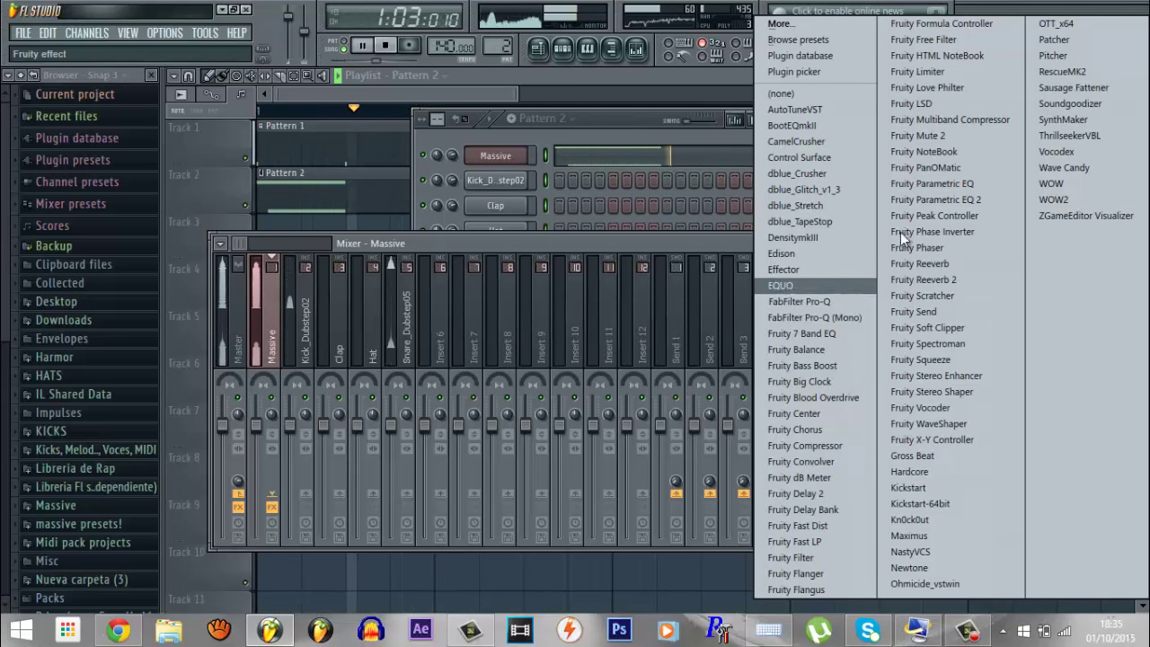
pyautogui.click(934, 200)
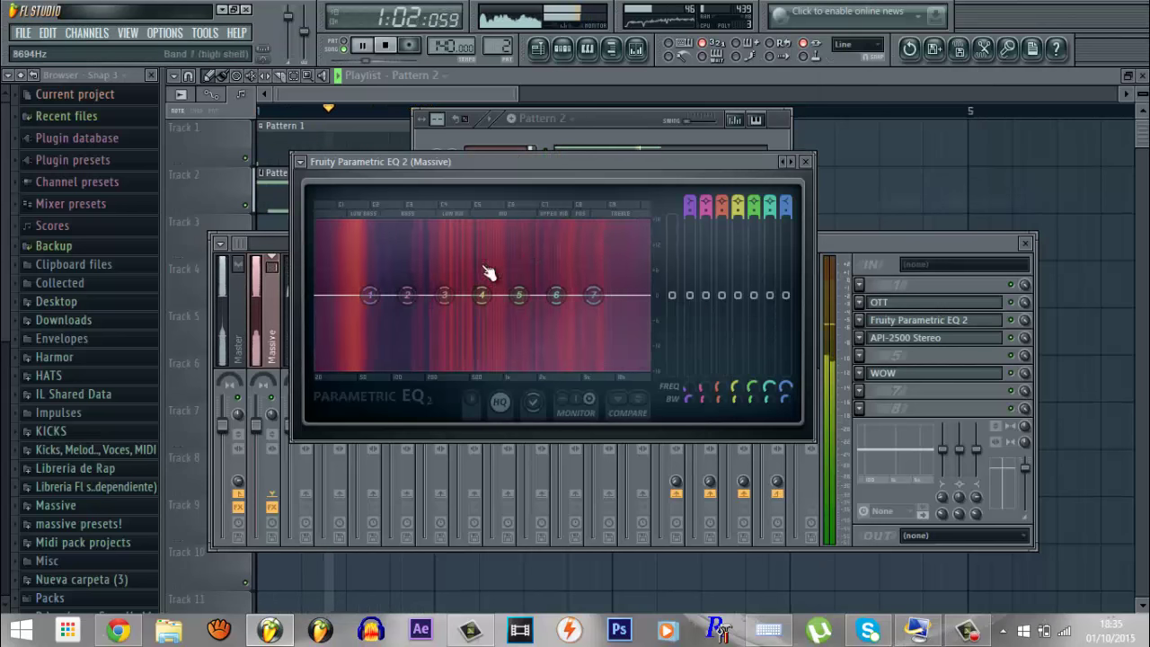
pyautogui.rightClick(375, 295)
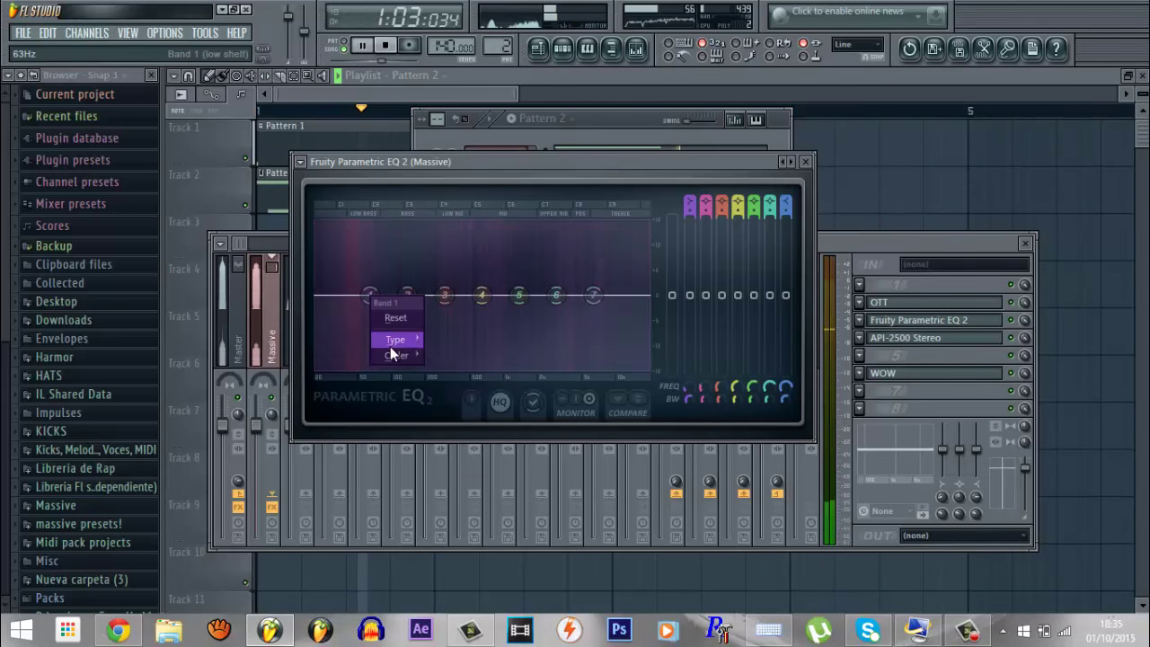
pyautogui.moveTo(392, 341)
pyautogui.click(463, 388)
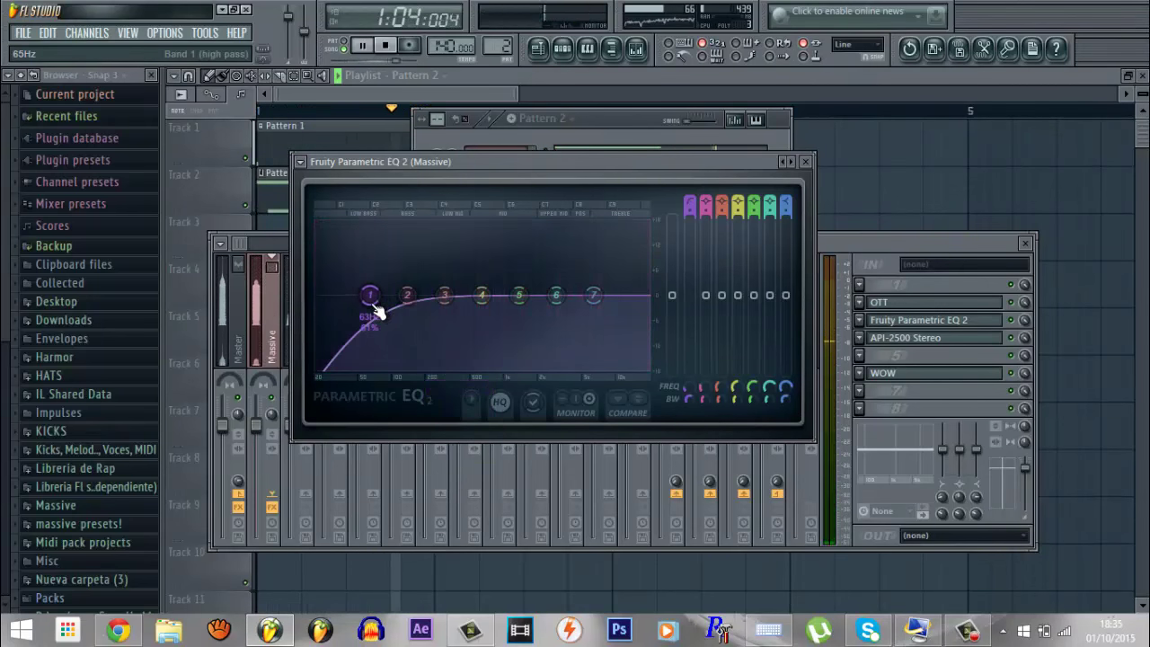
# Step: Move the EQ's high-pass band 1 to about 196 Hz with a steeper order, and cut band 4 slightly
pyautogui.moveTo(374, 303); pyautogui.dragTo(516, 348)
pyautogui.rightClick(379, 311)
pyautogui.moveTo(397, 361)
pyautogui.click(451, 357)
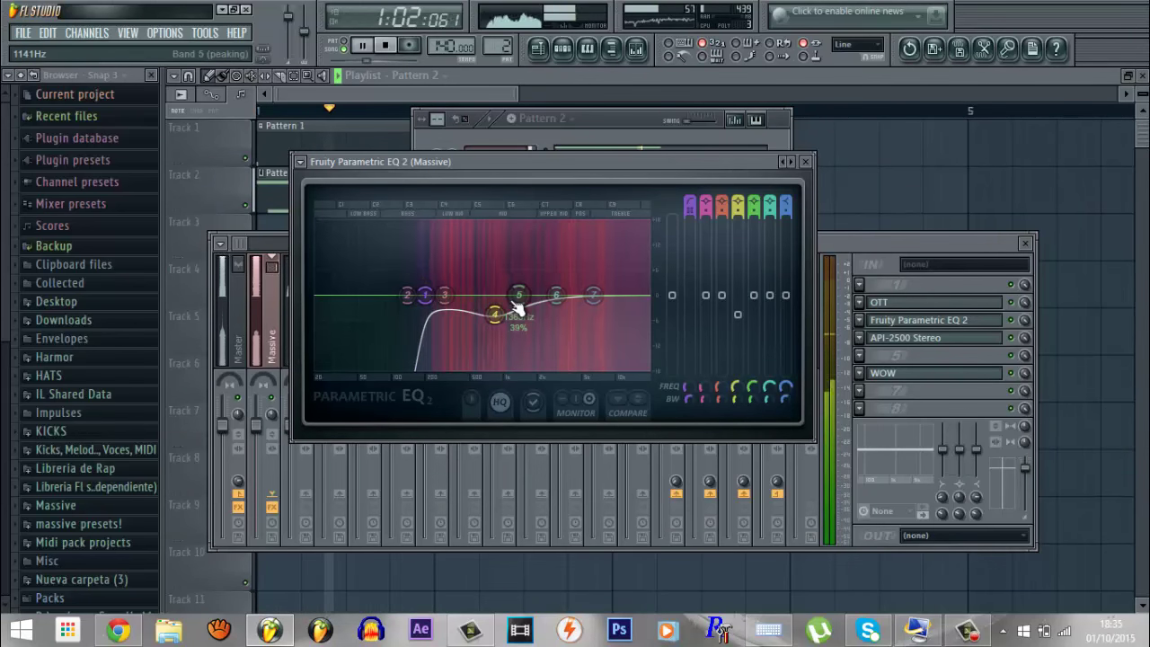
# Step: Boost EQ bands 5 and 7, shift band 6 slightly higher in frequency, and stop playback
pyautogui.moveTo(518, 295); pyautogui.dragTo(525, 274)
pyautogui.moveTo(593, 298); pyautogui.dragTo(596, 316)
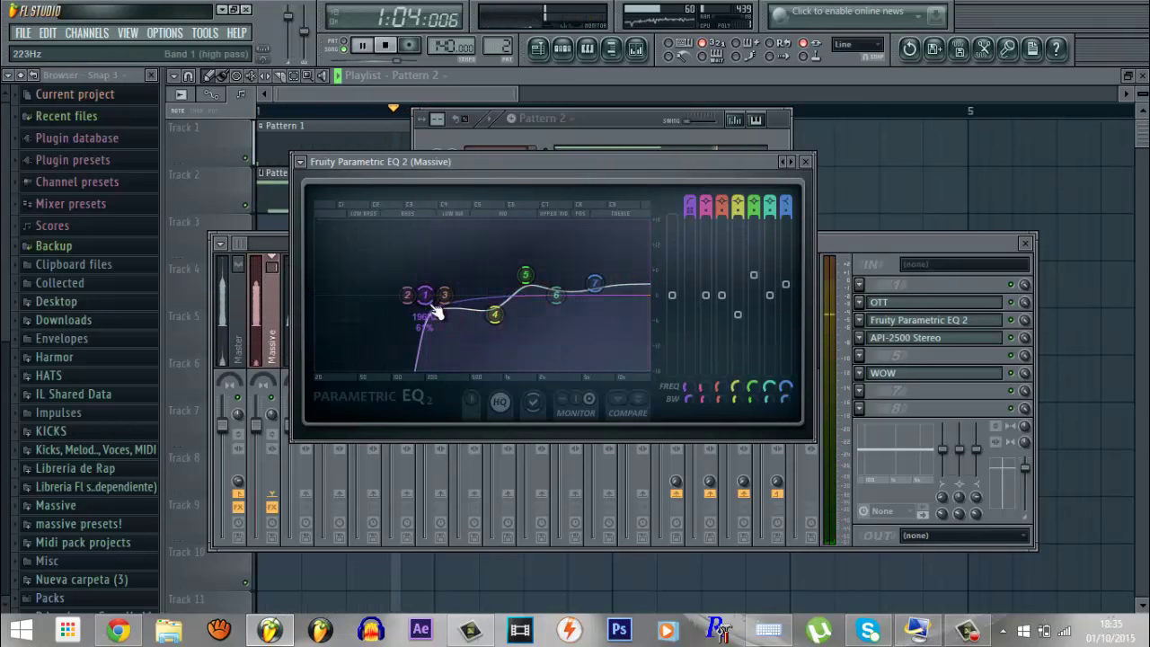
pyautogui.moveTo(554, 296)
pyautogui.mouseDown()
pyautogui.moveTo(548, 335)
pyautogui.moveTo(555, 303)
pyautogui.moveTo(575, 300)
pyautogui.mouseUp()
pyautogui.click(805, 162)
pyautogui.press('space')
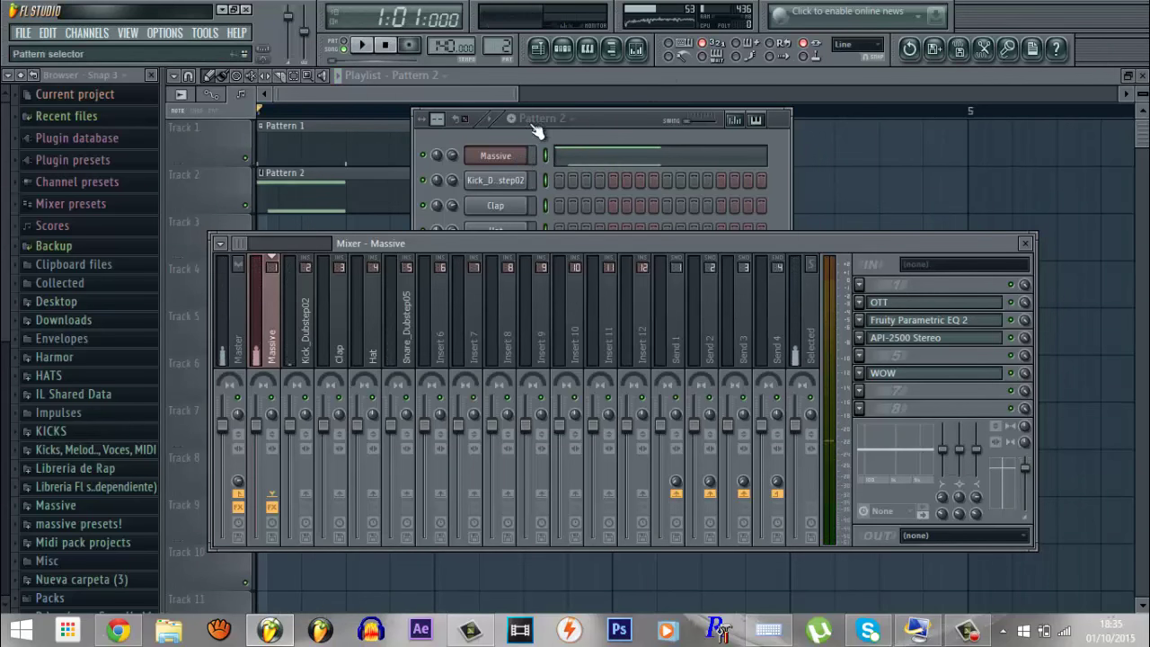
# Step: Create automation clips for Massive's Macro 1, Macro 2 and Macro 3 controls, and close the synth window
pyautogui.click(508, 164)
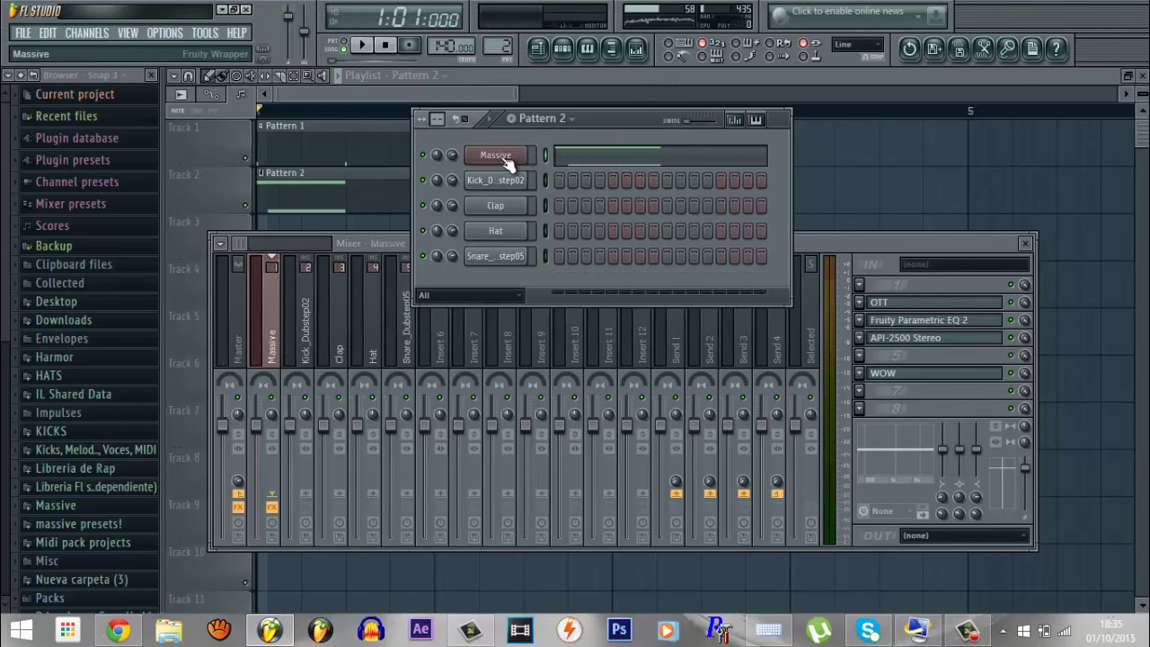
pyautogui.click(505, 160)
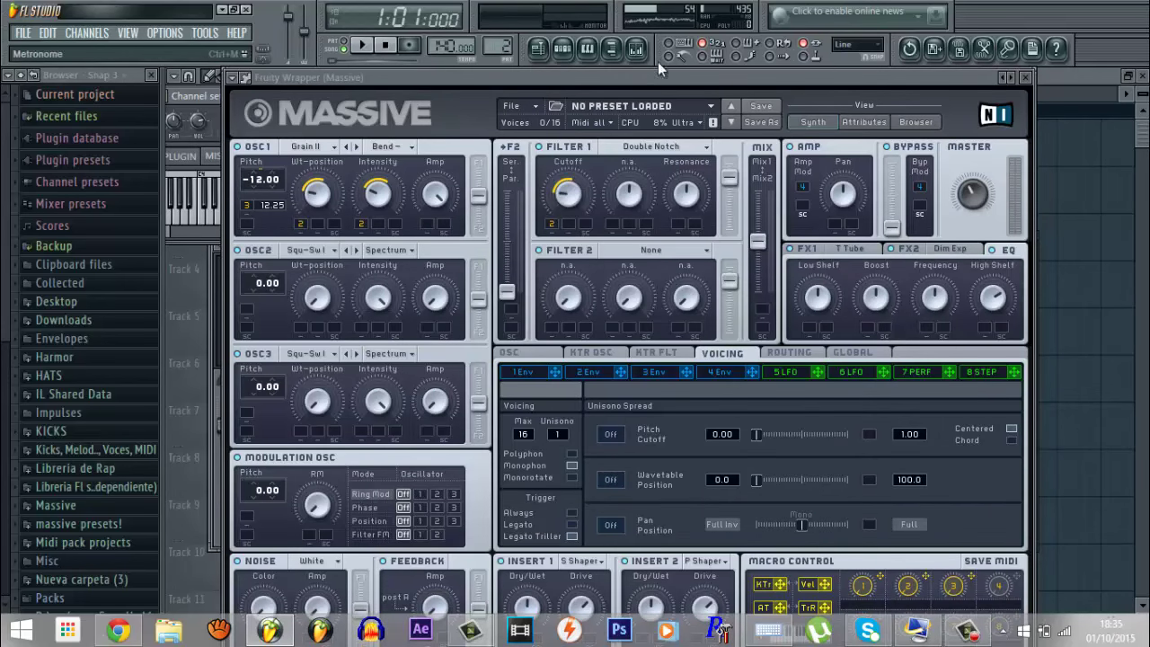
pyautogui.moveTo(612, 84); pyautogui.dragTo(606, 76)
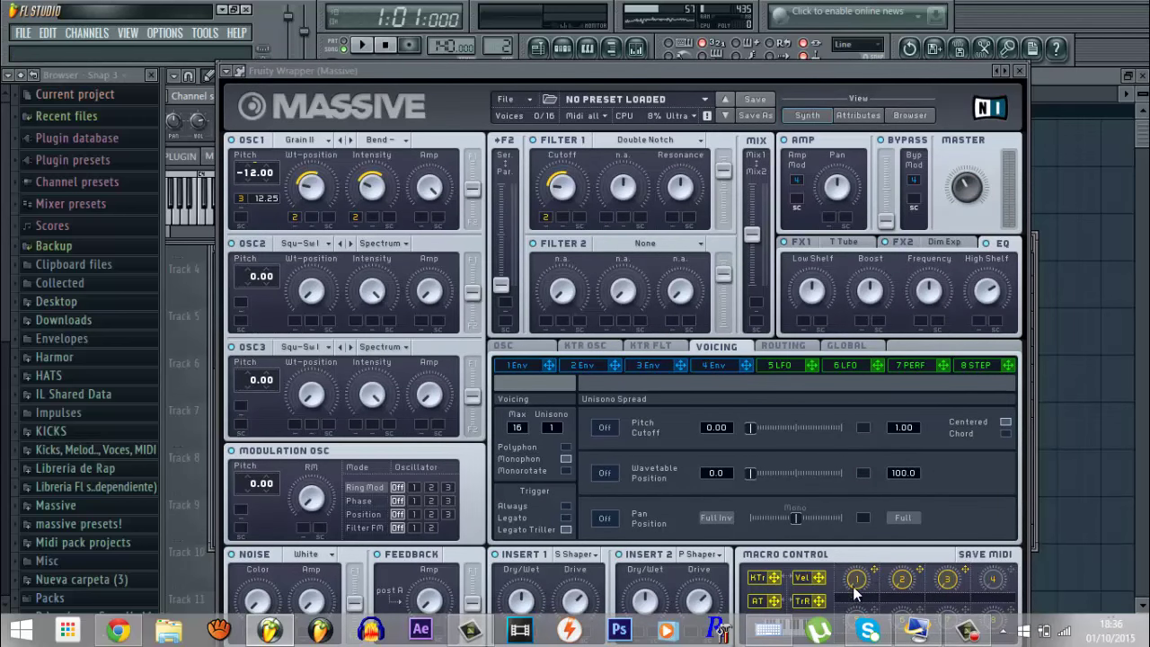
pyautogui.click(945, 581)
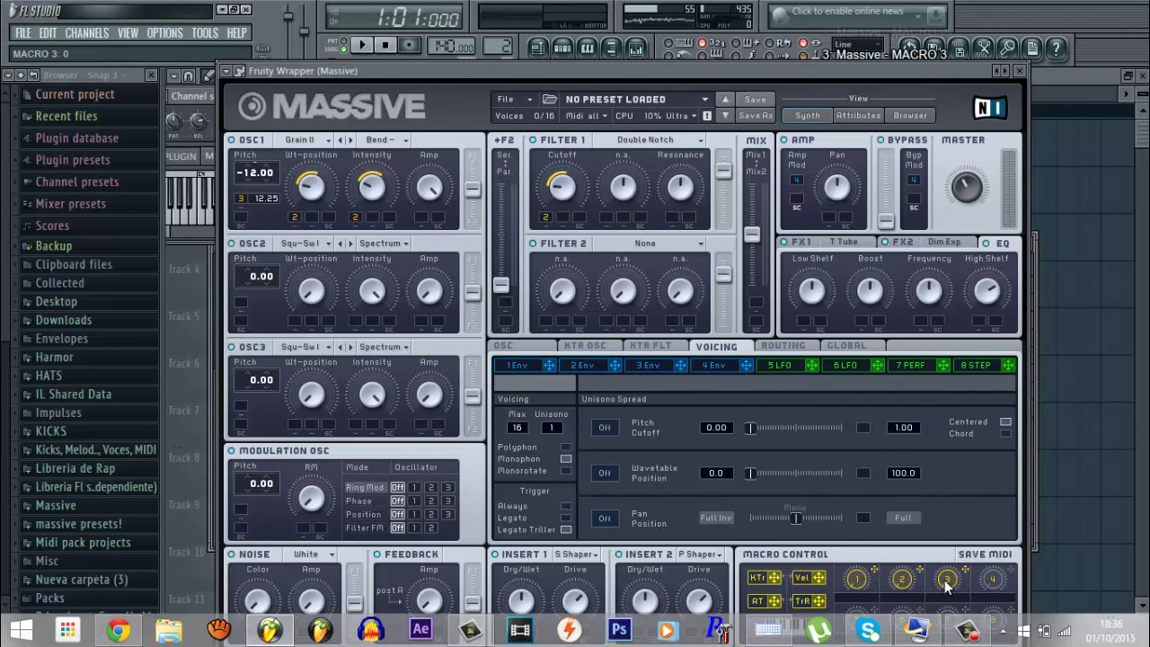
pyautogui.rightClick(812, 61)
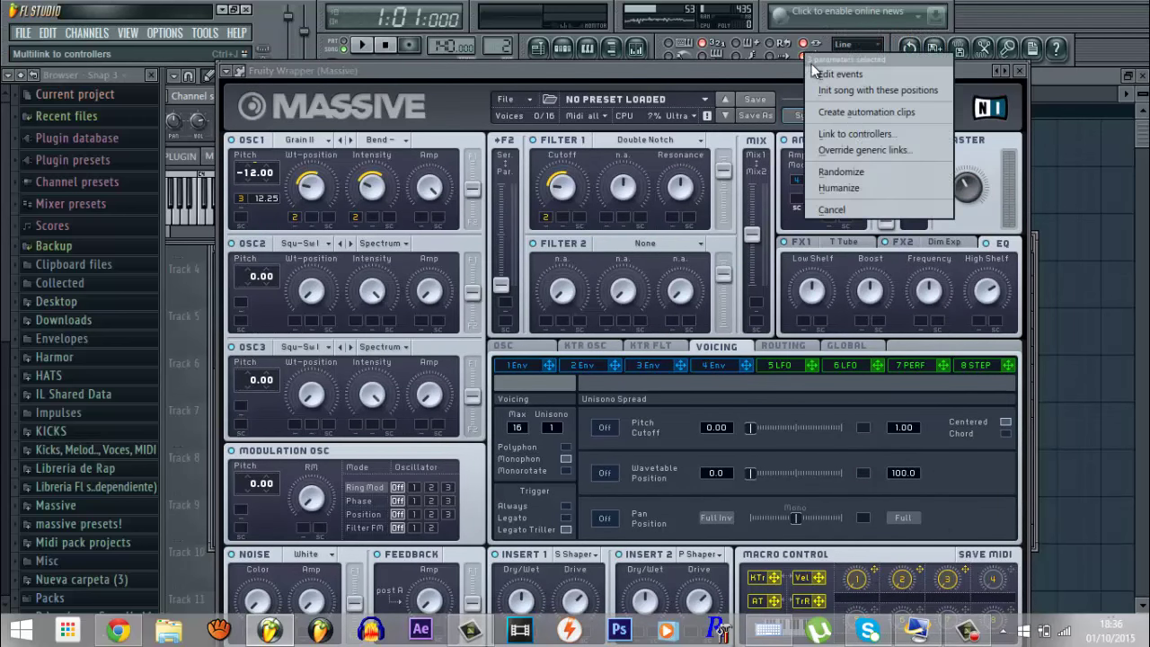
pyautogui.click(857, 115)
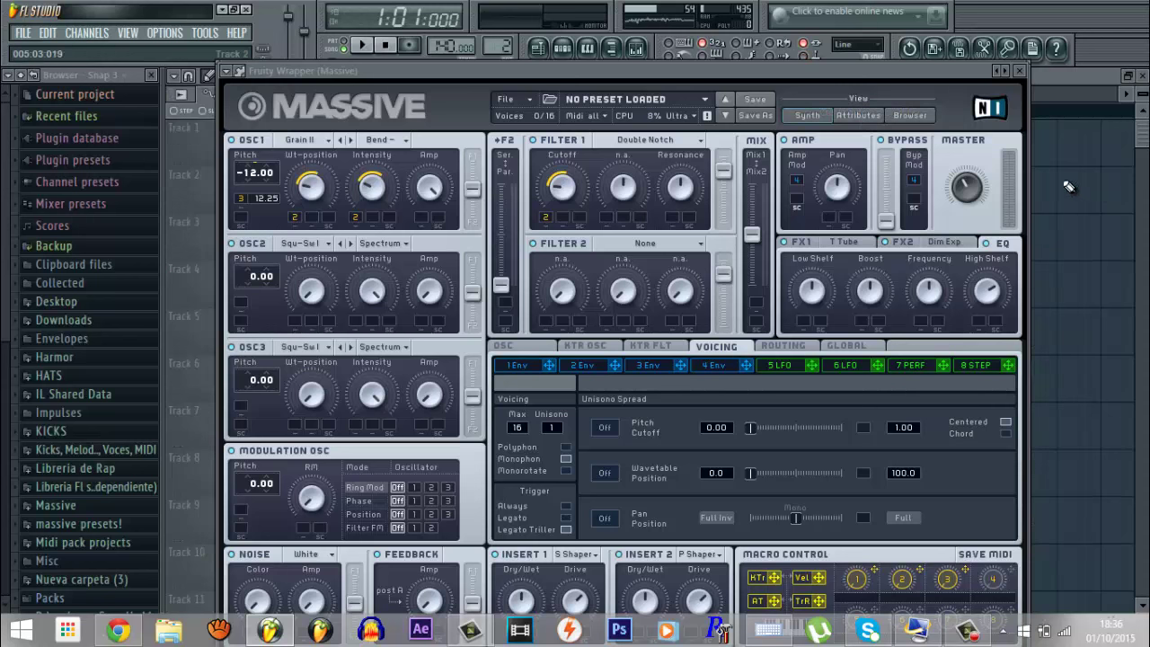
pyautogui.click(1022, 72)
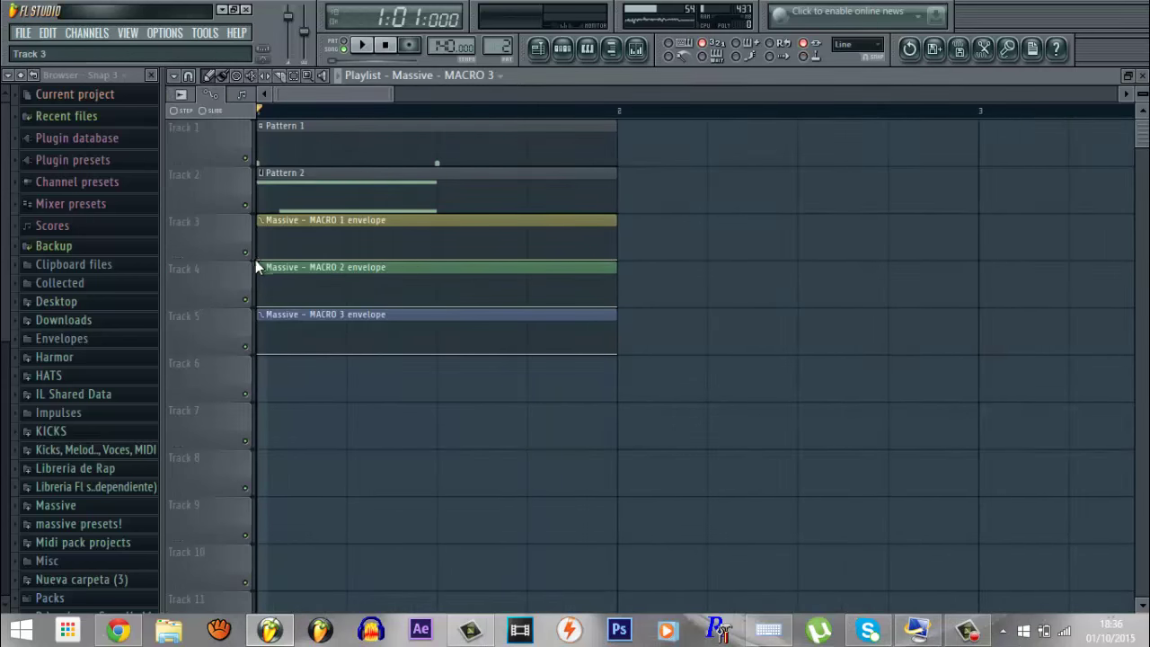
# Step: Make the MACRO 1 envelope start high and fall to zero at beat 3, and add a MACRO 2 peak at 1:01:024
pyautogui.moveTo(256, 267); pyautogui.dragTo(263, 216)
pyautogui.rightClick(437, 261)
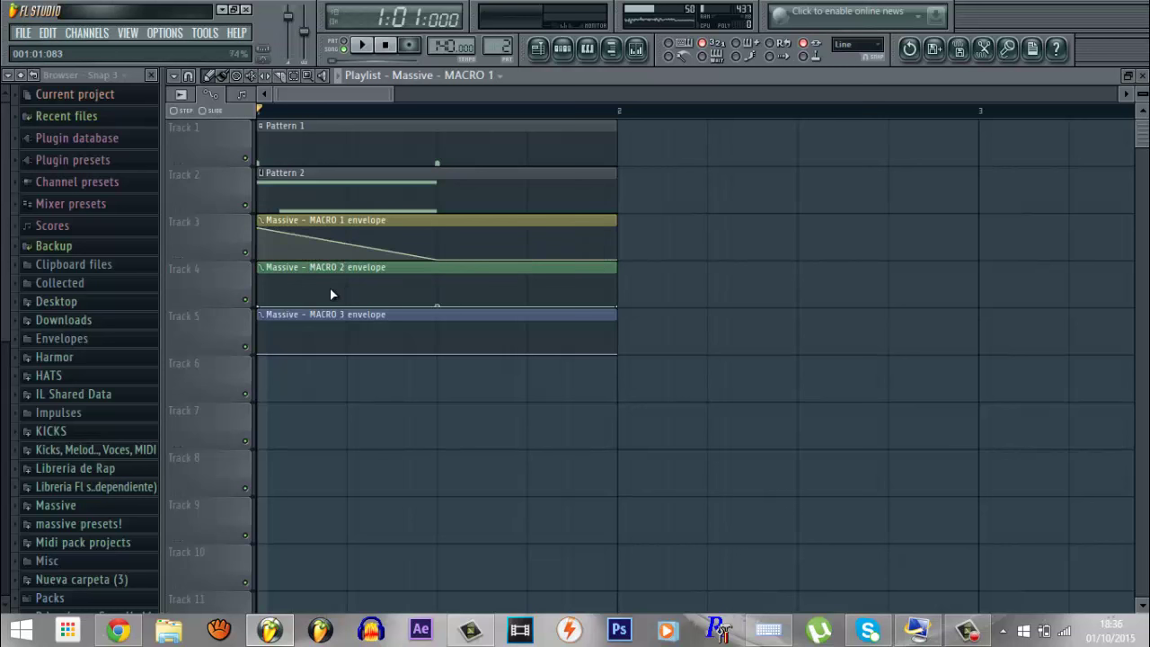
pyautogui.moveTo(392, 95); pyautogui.dragTo(312, 99)
pyautogui.moveTo(330, 294); pyautogui.dragTo(328, 273)
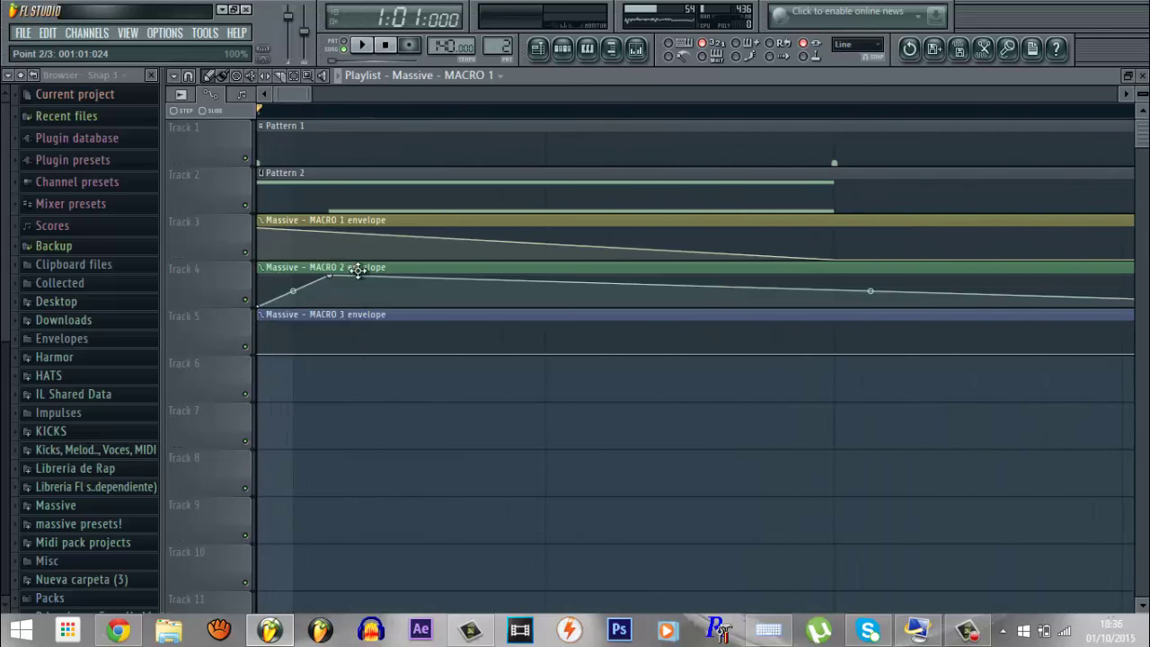
# Step: Bring MACRO 2 down to zero at beat 3, curve MACRO 3 upward to a peak at beat 3, and audition the result
pyautogui.rightClick(840, 314)
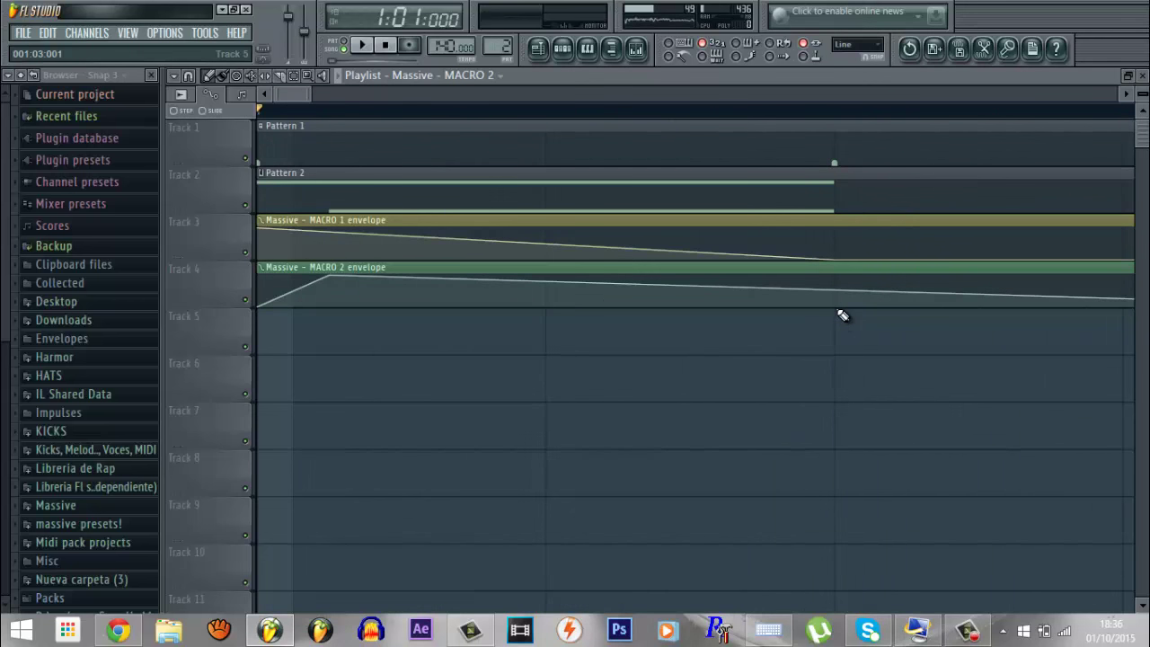
pyautogui.click(841, 315)
pyautogui.moveTo(835, 299); pyautogui.dragTo(837, 322)
pyautogui.moveTo(543, 340); pyautogui.dragTo(545, 353)
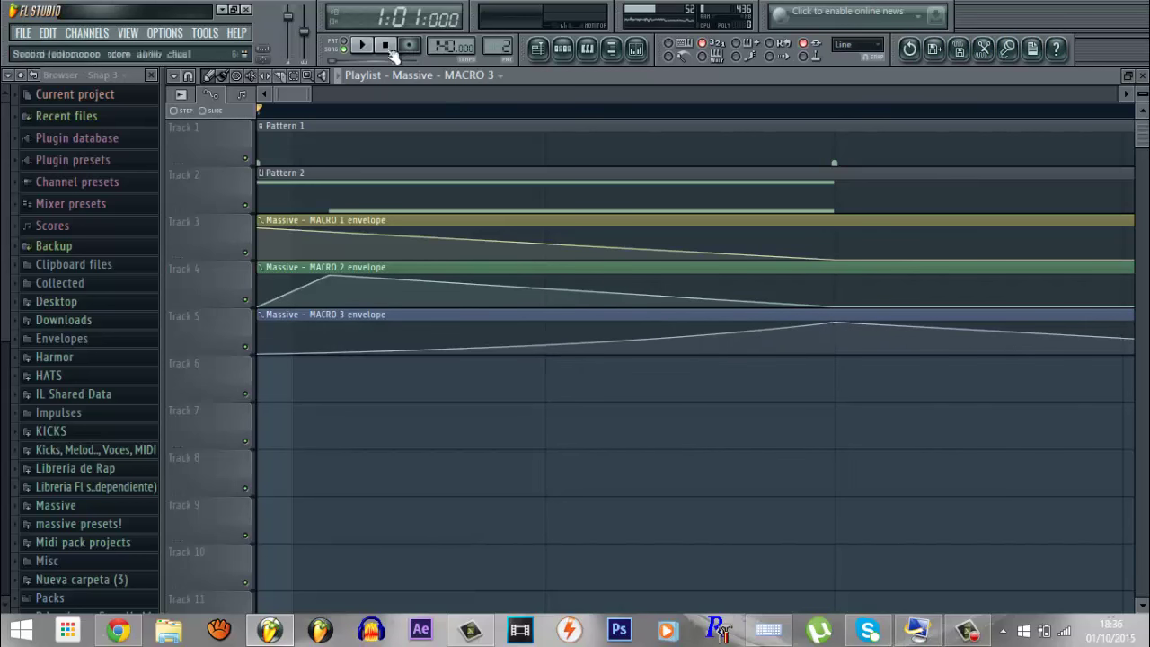
pyautogui.click(362, 46)
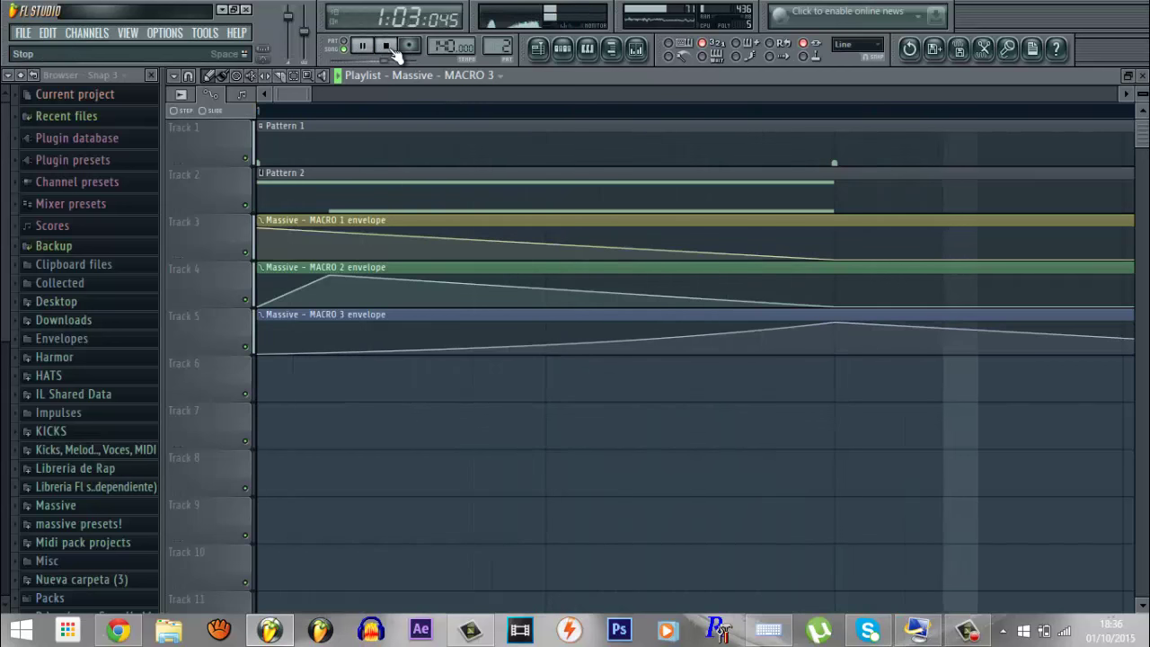
pyautogui.press('space')
# Step: Bend MACRO 1's descent into an inward curve and MACRO 2's descent into an outward curve, and play the pattern
pyautogui.scroll(-5, 449, 210)
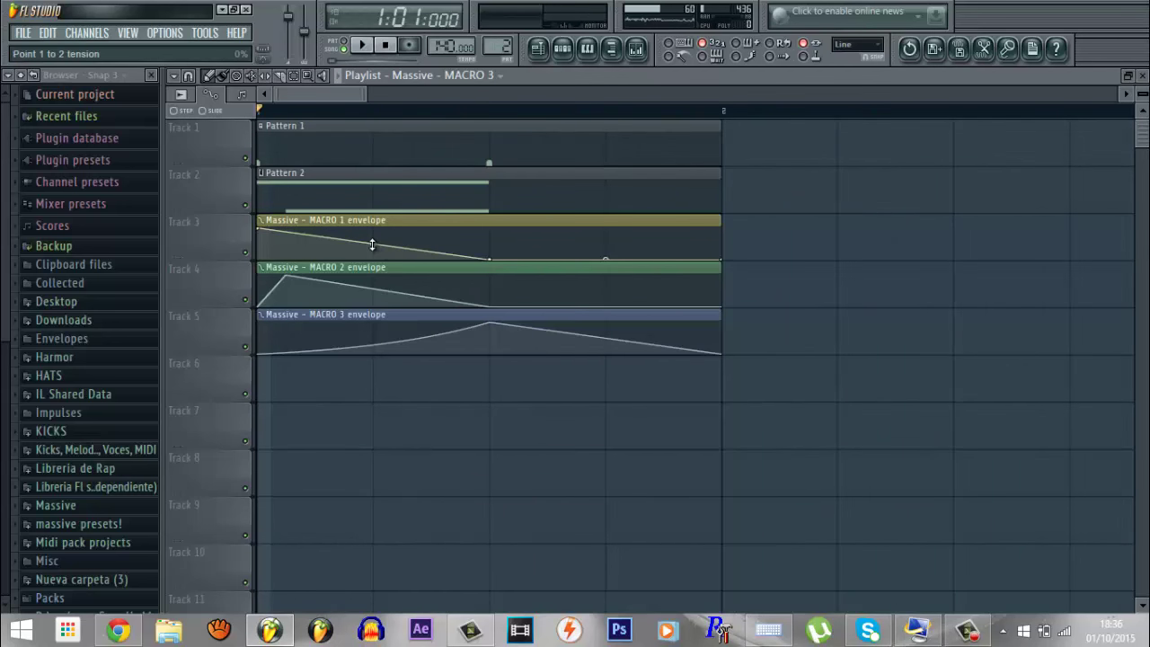
pyautogui.moveTo(372, 255)
pyautogui.mouseDown()
pyautogui.moveTo(372, 278)
pyautogui.moveTo(390, 248)
pyautogui.mouseUp()
pyautogui.click(385, 45)
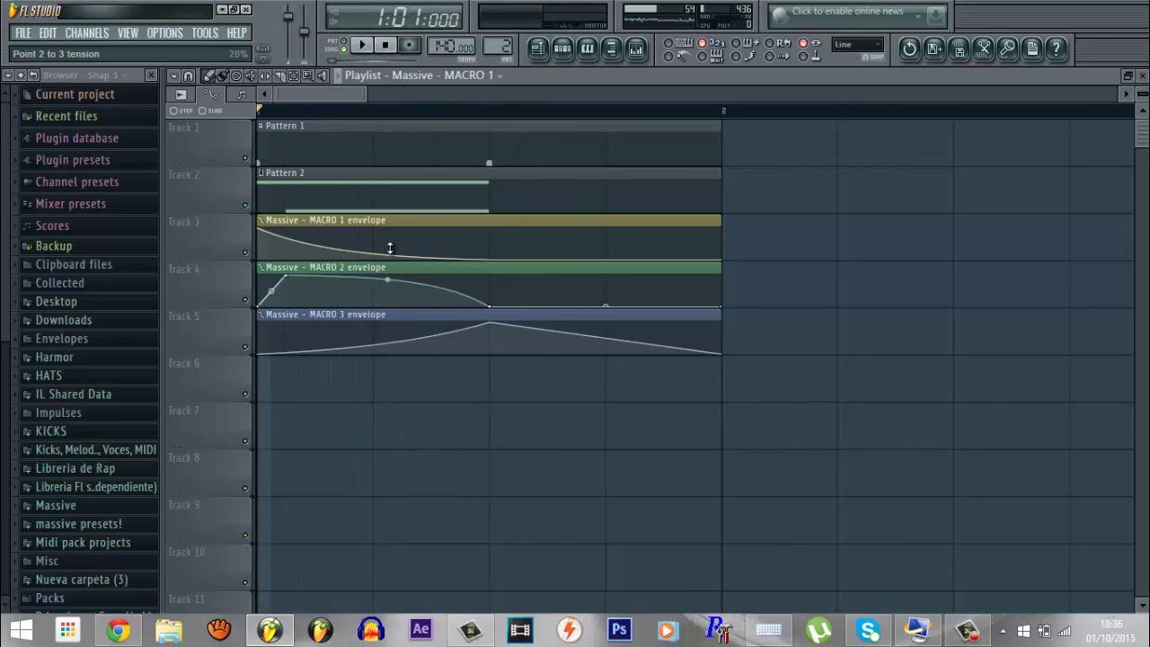
pyautogui.click(362, 45)
pyautogui.click(385, 45)
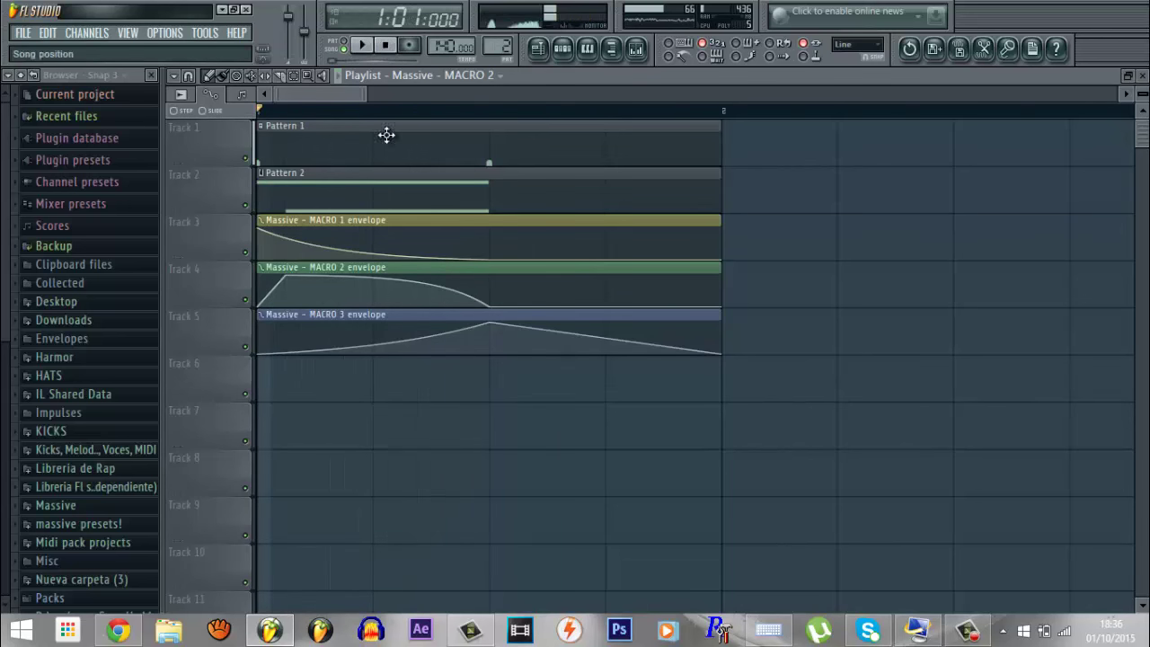
# Step: Select both Massive notes in Pattern 2's piano roll, transpose them to D3 and F2, and audition them
pyautogui.doubleClick(386, 201)
pyautogui.scroll(-2, 364, 114)
pyautogui.moveTo(266, 177); pyautogui.dragTo(300, 414)
pyautogui.click(328, 461)
pyautogui.rightClick(352, 462)
pyautogui.moveTo(210, 160); pyautogui.dragTo(356, 514)
pyautogui.moveTo(269, 241); pyautogui.dragTo(232, 285)
pyautogui.click(362, 45)
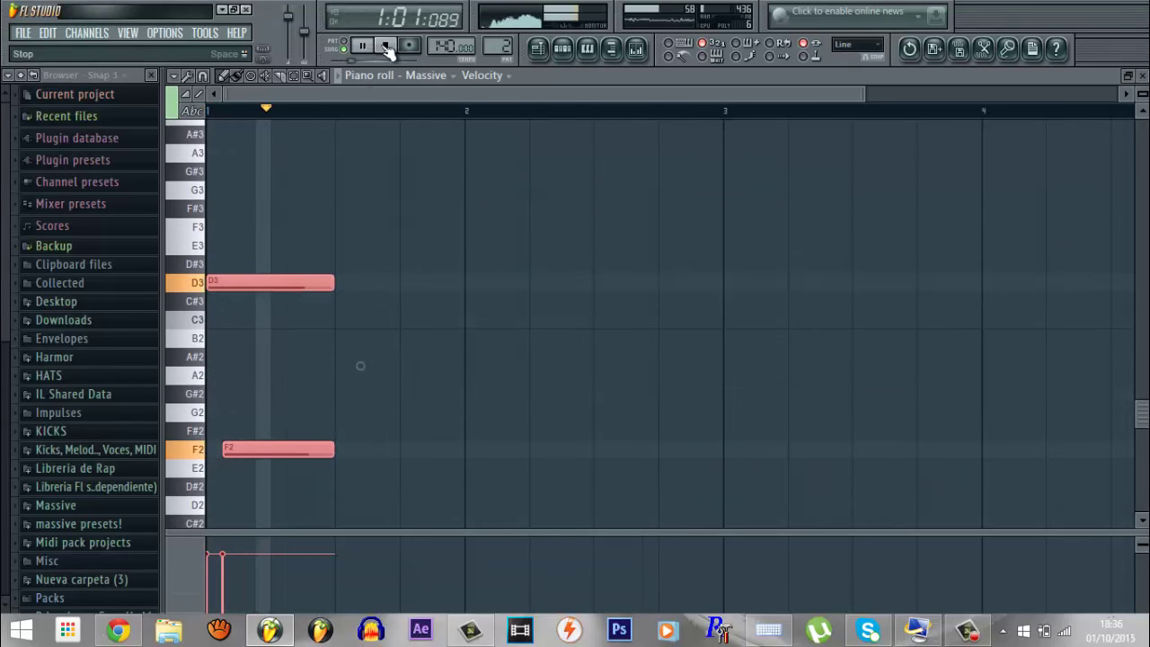
pyautogui.click(384, 45)
# Step: Try transposing the two selected notes to G3 and A#2, and to A3 and C3, playing each version
pyautogui.moveTo(257, 300); pyautogui.dragTo(279, 126)
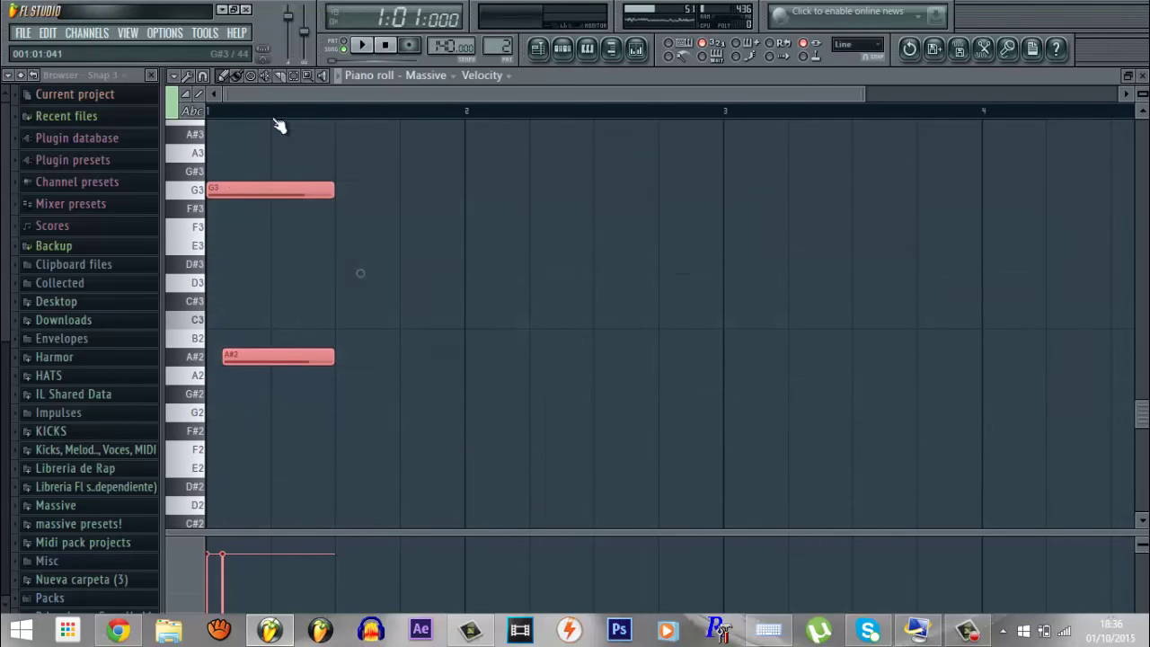
pyautogui.click(362, 45)
pyautogui.click(385, 45)
pyautogui.moveTo(252, 192); pyautogui.dragTo(272, 150)
pyautogui.click(362, 45)
pyautogui.scroll(2, 315, 200)
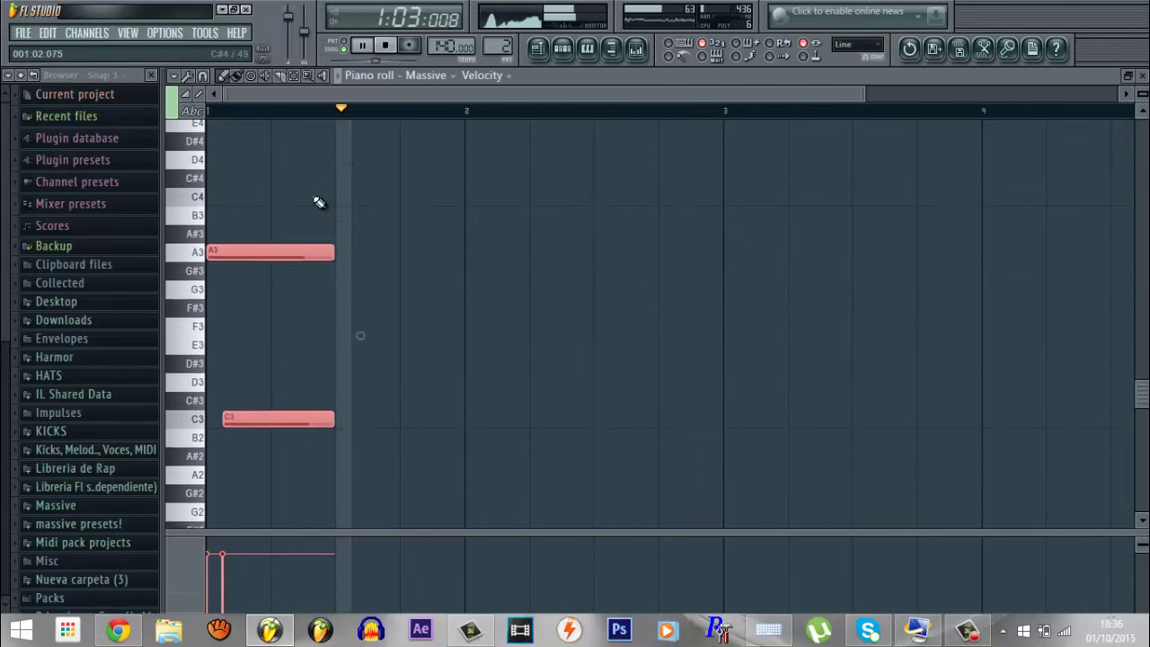
# Step: Transpose the two selected notes through B3 and D3 up to D4 and F3, and play the result from the playlist
pyautogui.moveTo(264, 268); pyautogui.dragTo(260, 225)
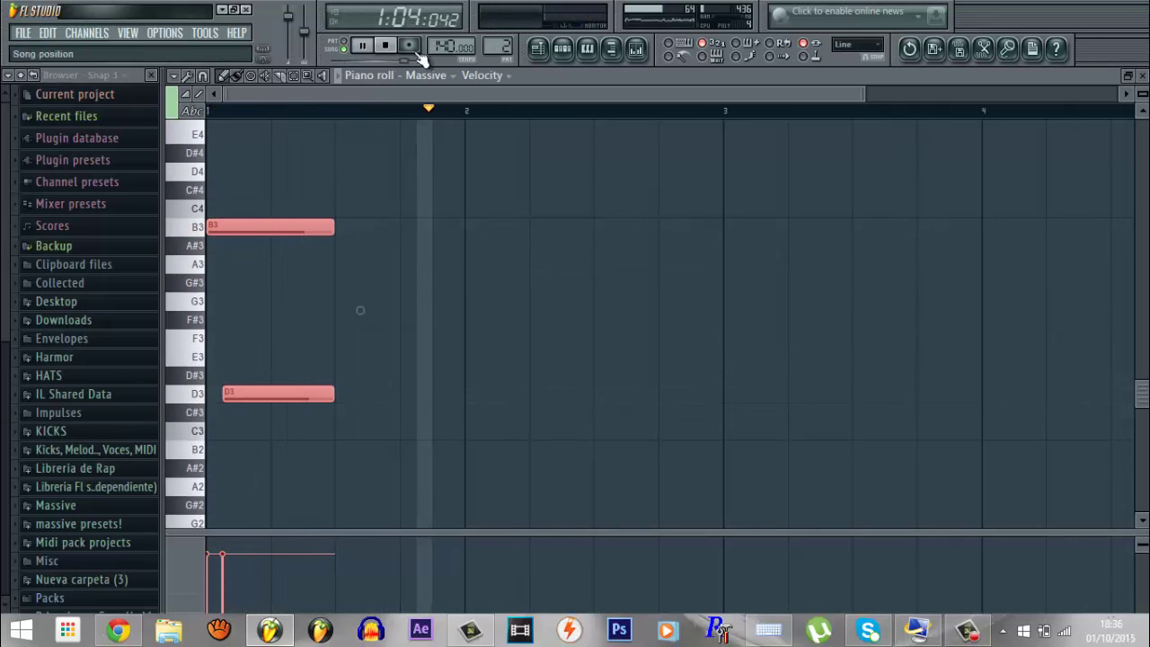
pyautogui.moveTo(254, 223); pyautogui.dragTo(244, 170)
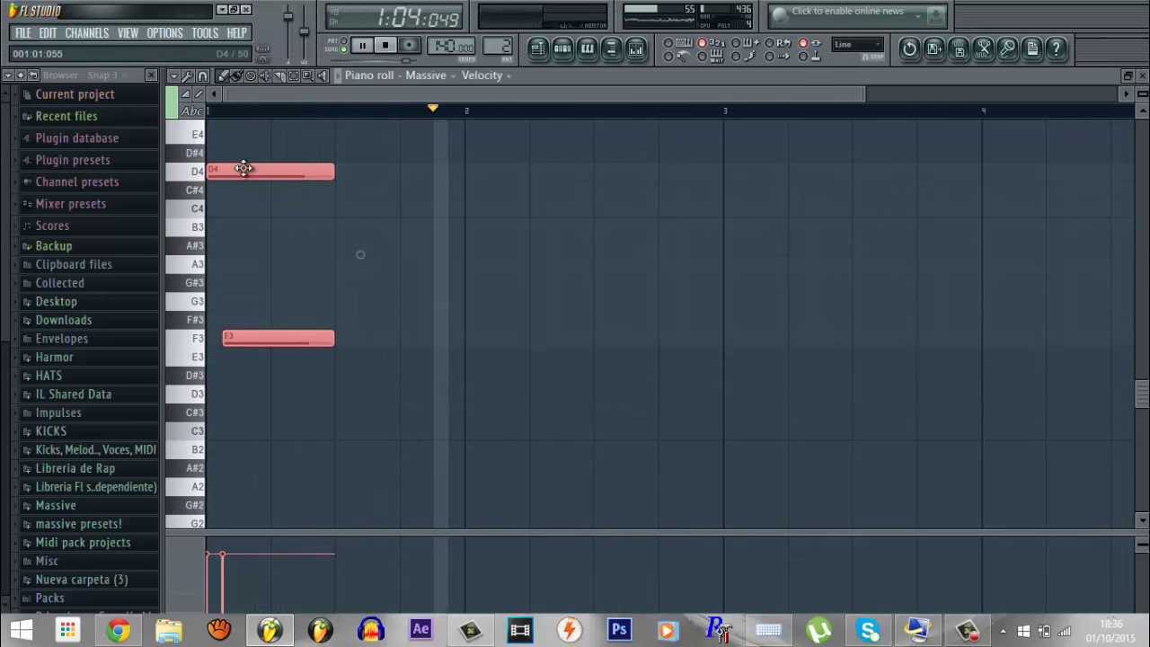
pyautogui.click(387, 45)
pyautogui.click(1142, 77)
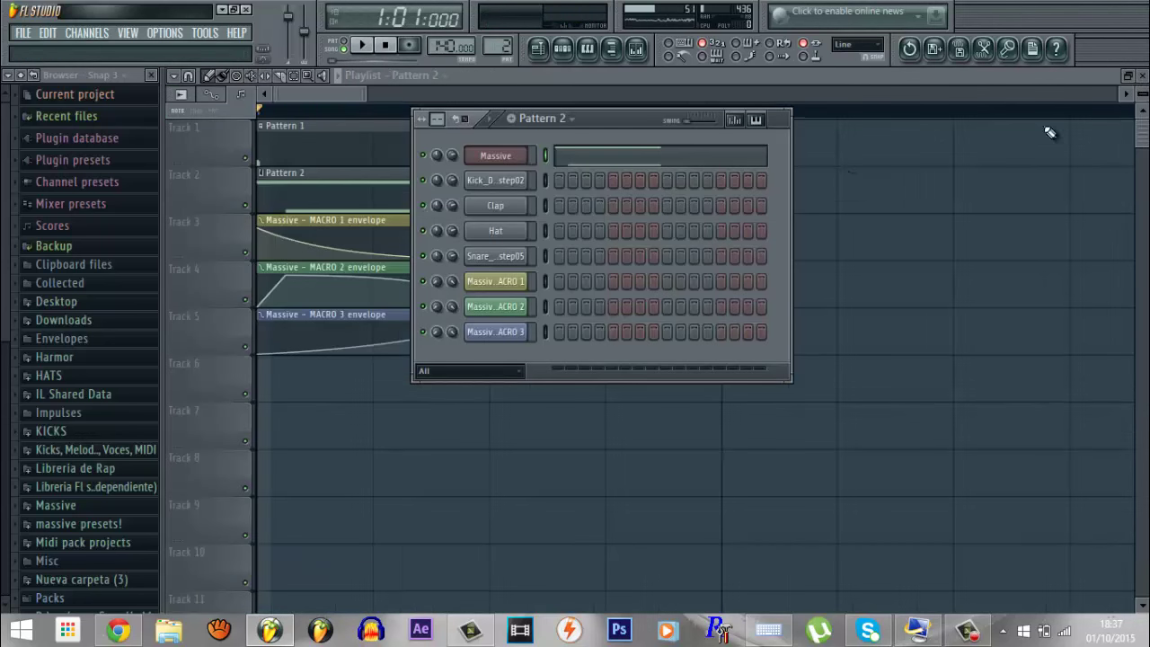
pyautogui.rightClick(852, 221)
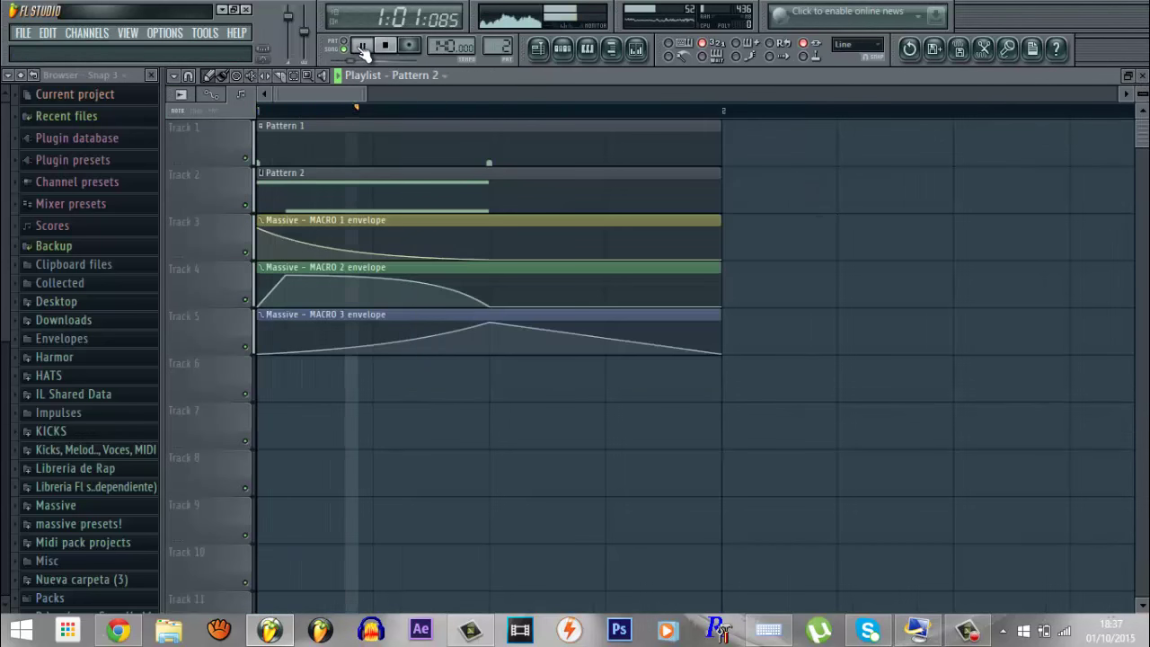
pyautogui.press('space')
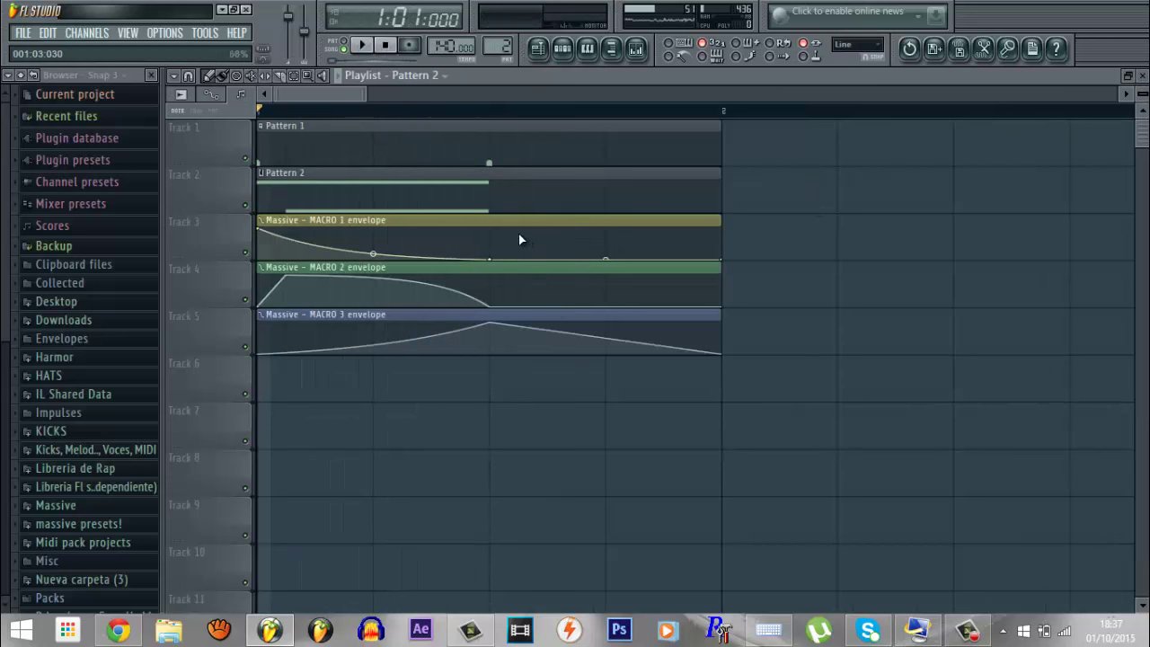
# Step: Insert a Nexus channel above Massive in the step sequencer
pyautogui.click(563, 47)
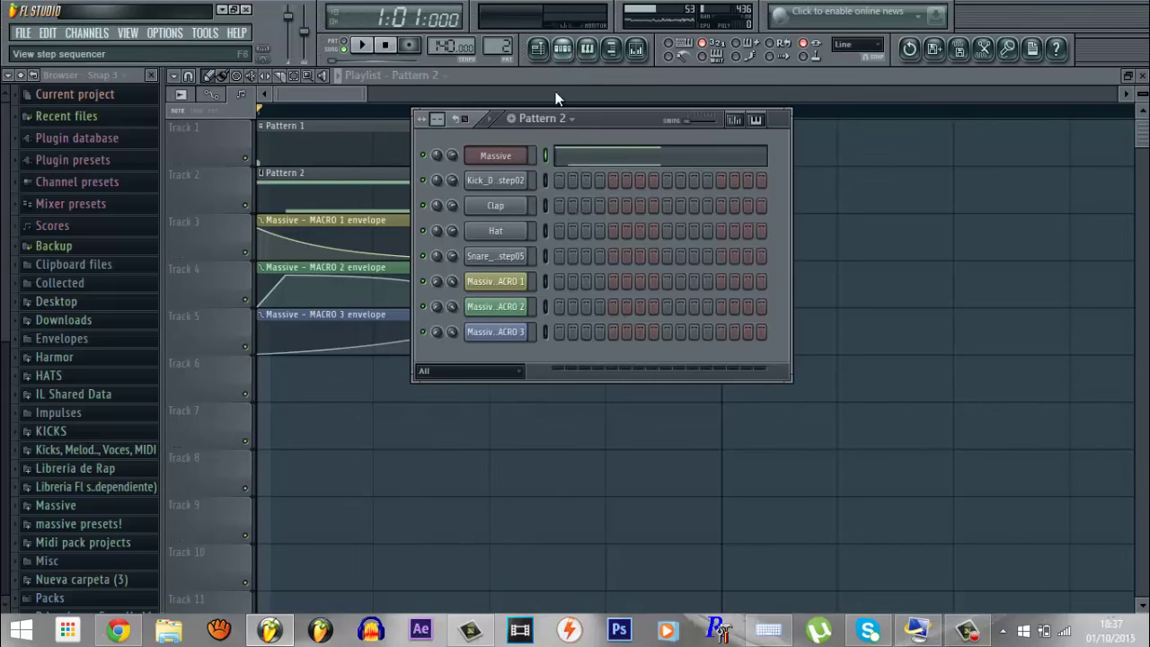
pyautogui.rightClick(489, 158)
pyautogui.moveTo(580, 312)
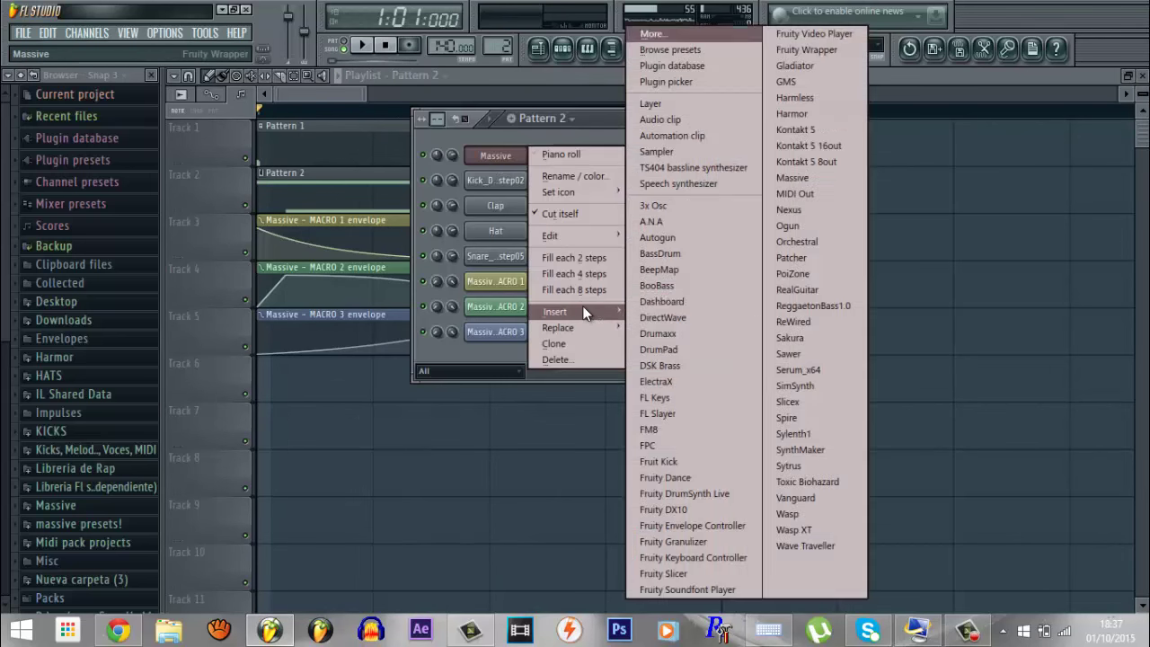
pyautogui.click(818, 212)
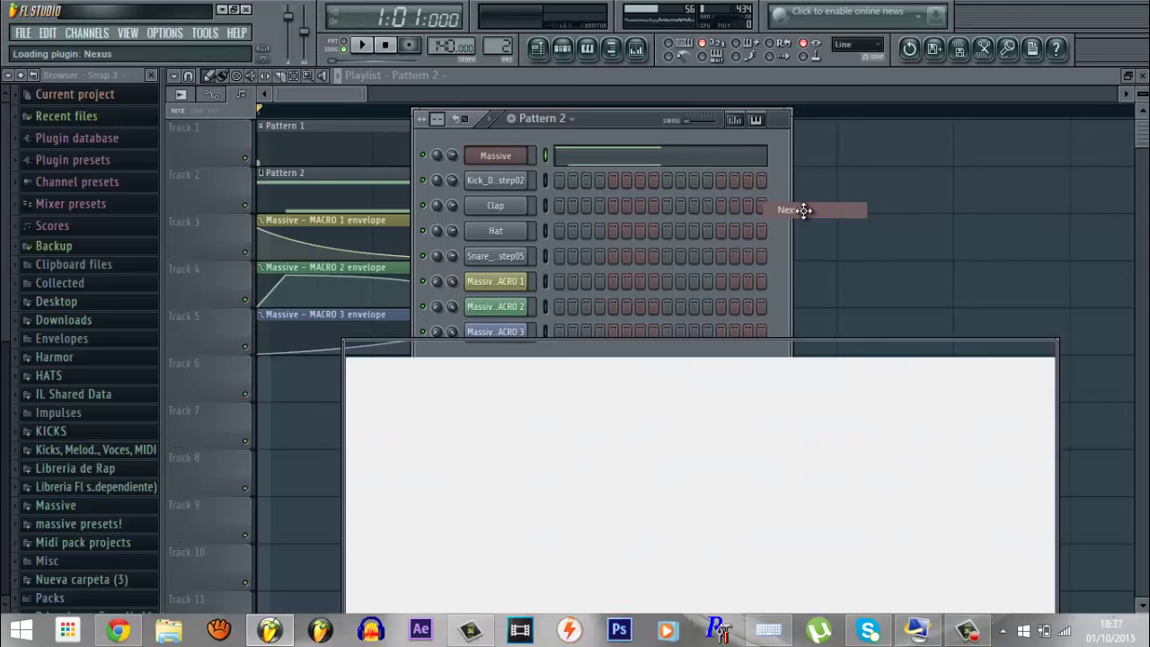
# Step: Load the PN Dancepiano 2k7 preset from Nexus's Piano category and close the plugin window
pyautogui.moveTo(718, 338); pyautogui.dragTo(701, 152)
pyautogui.click(579, 332)
pyautogui.click(730, 291)
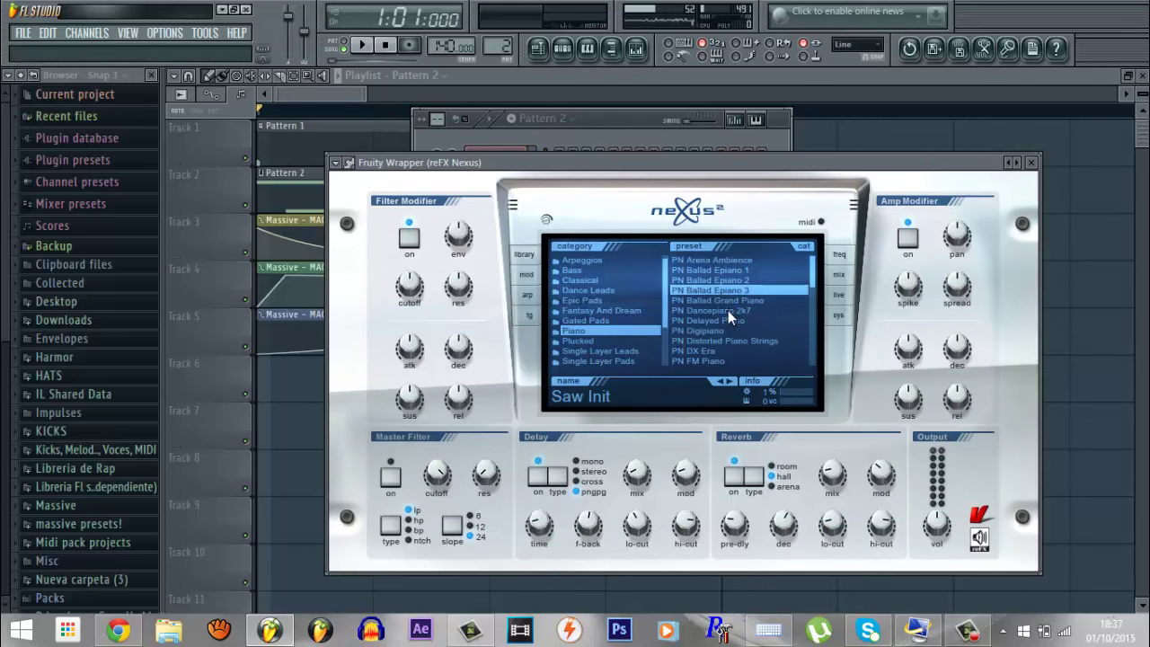
pyautogui.click(725, 310)
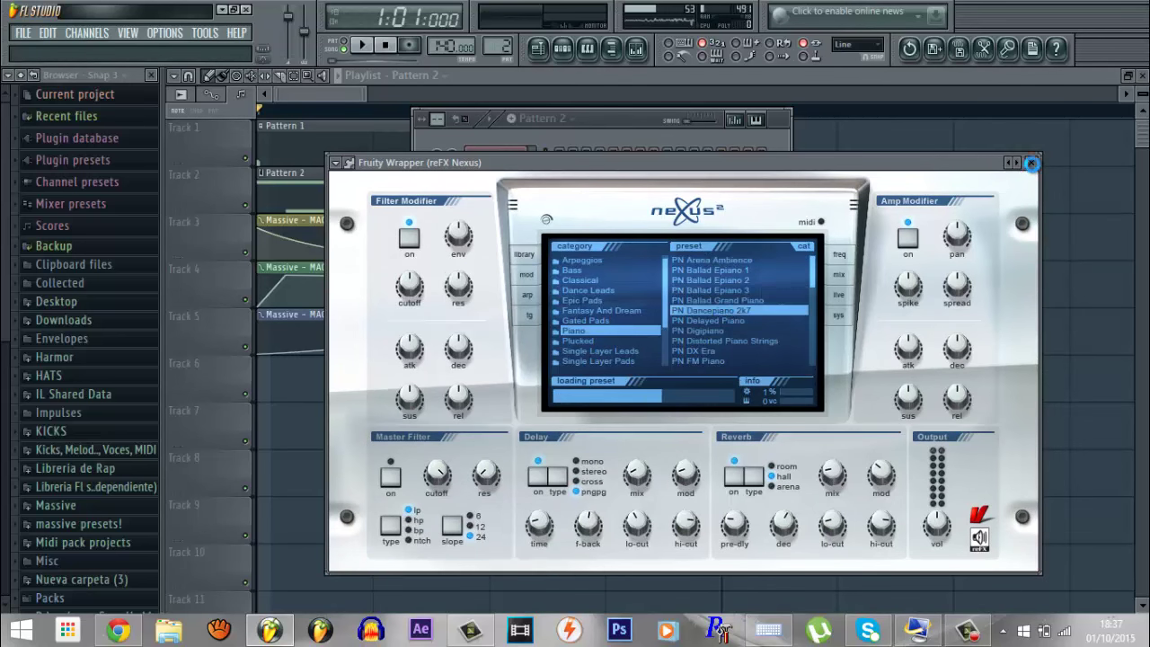
pyautogui.click(1033, 164)
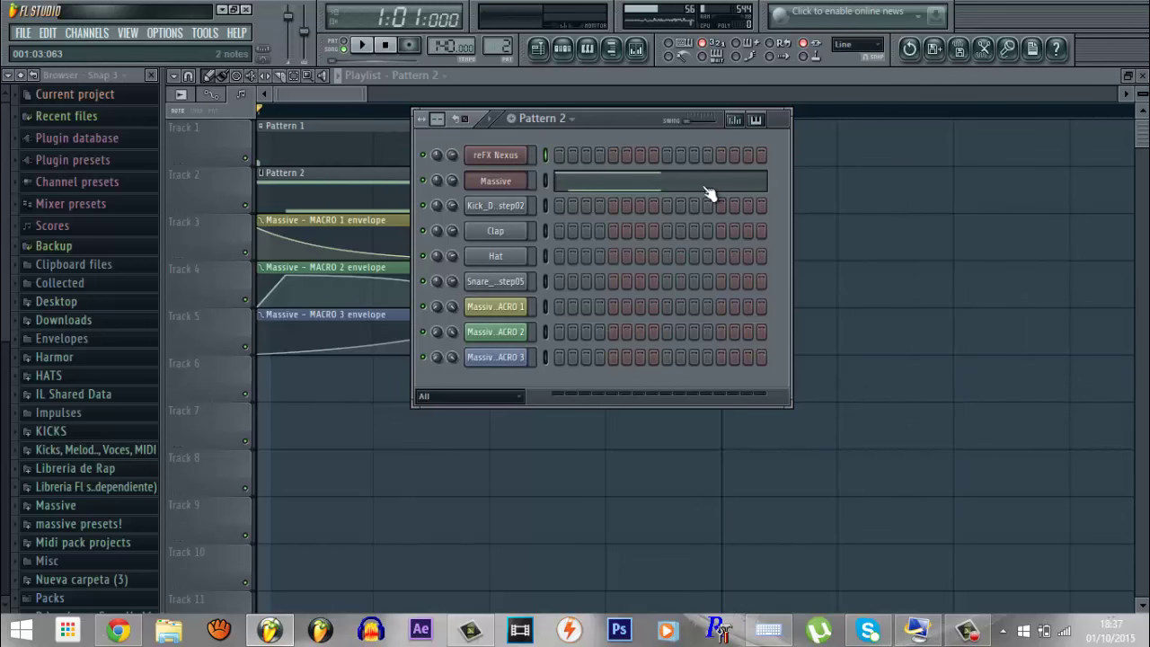
# Step: In the Nexus channel's piano roll, place short D4, F4, A4 and D3 notes together at the start of bar 1
pyautogui.click(704, 192)
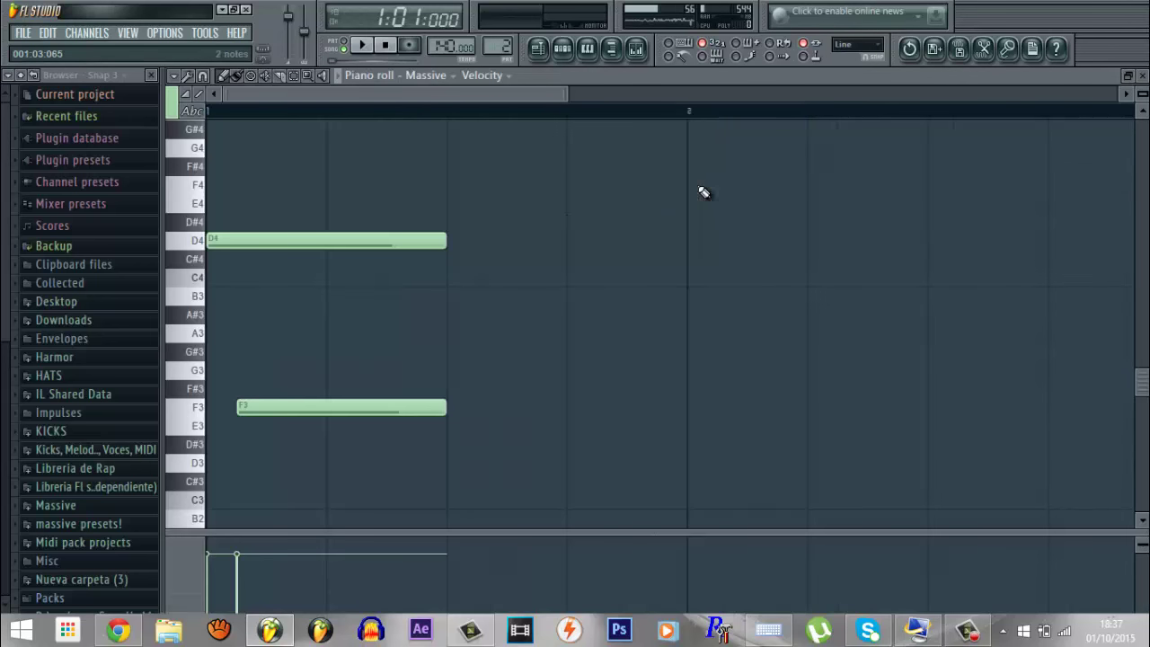
pyautogui.click(1142, 76)
pyautogui.rightClick(530, 157)
pyautogui.click(562, 155)
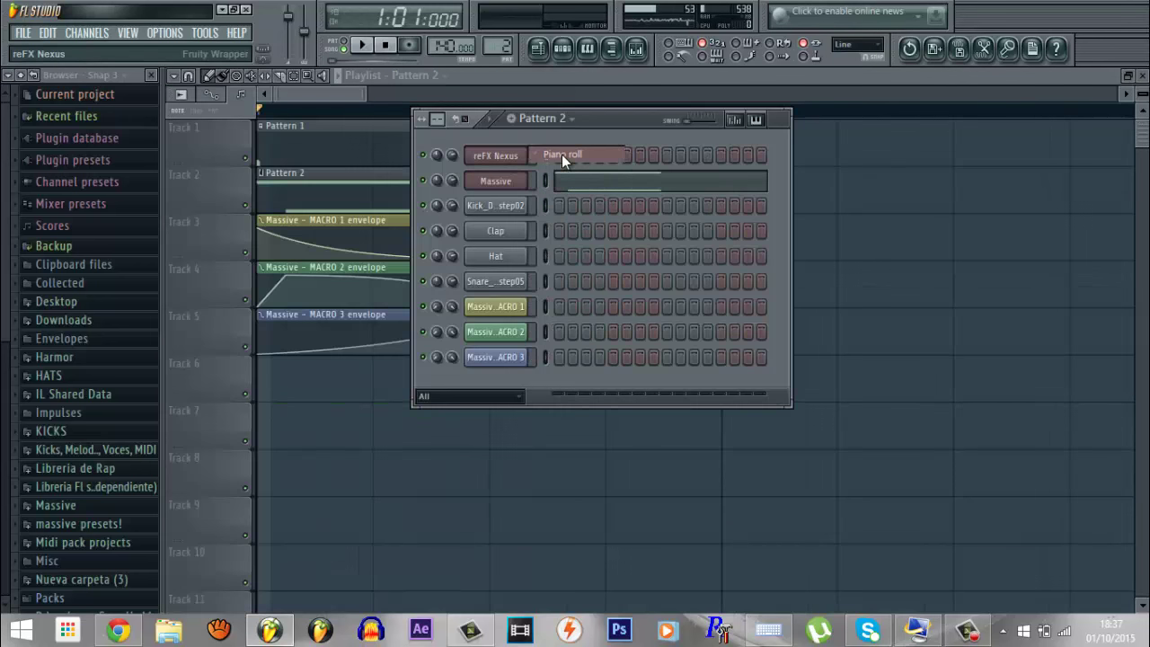
pyautogui.scroll(-3, 270, 351)
pyautogui.click(219, 337)
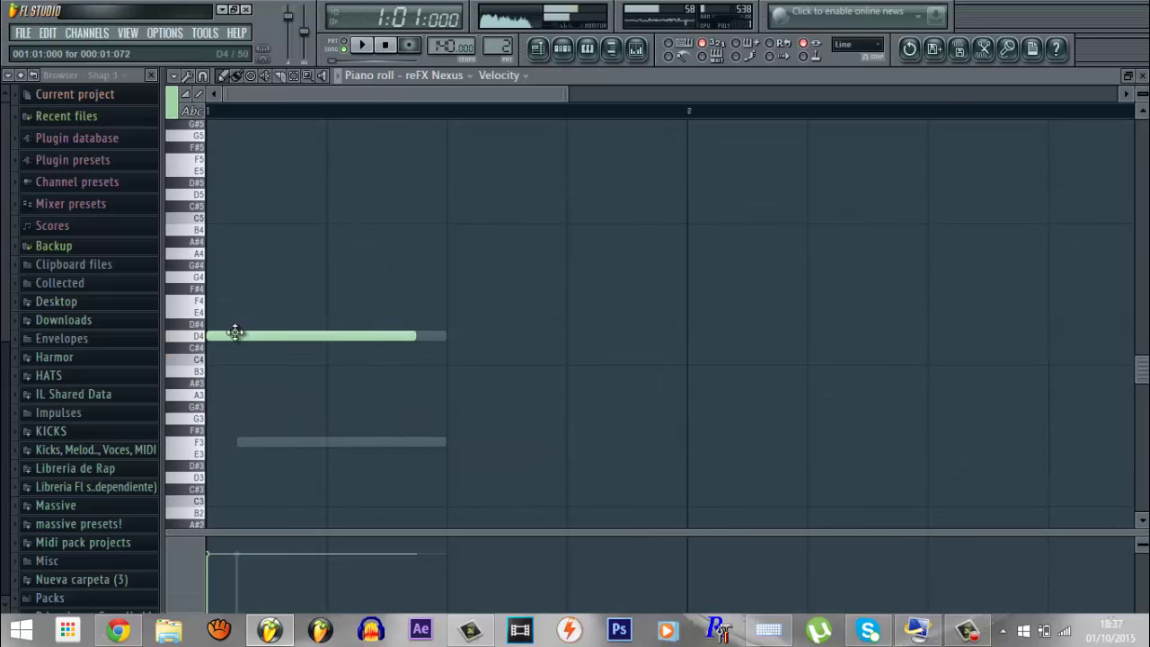
pyautogui.moveTo(408, 336); pyautogui.dragTo(214, 284)
pyautogui.click(208, 255)
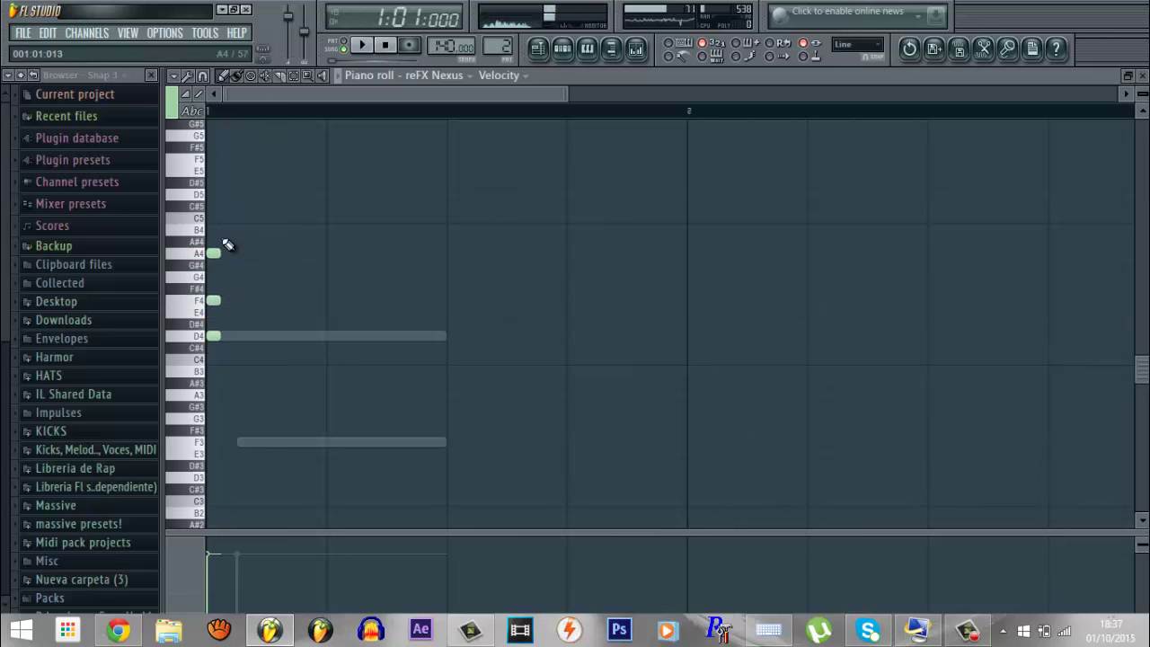
pyautogui.scroll(-2, 216, 372)
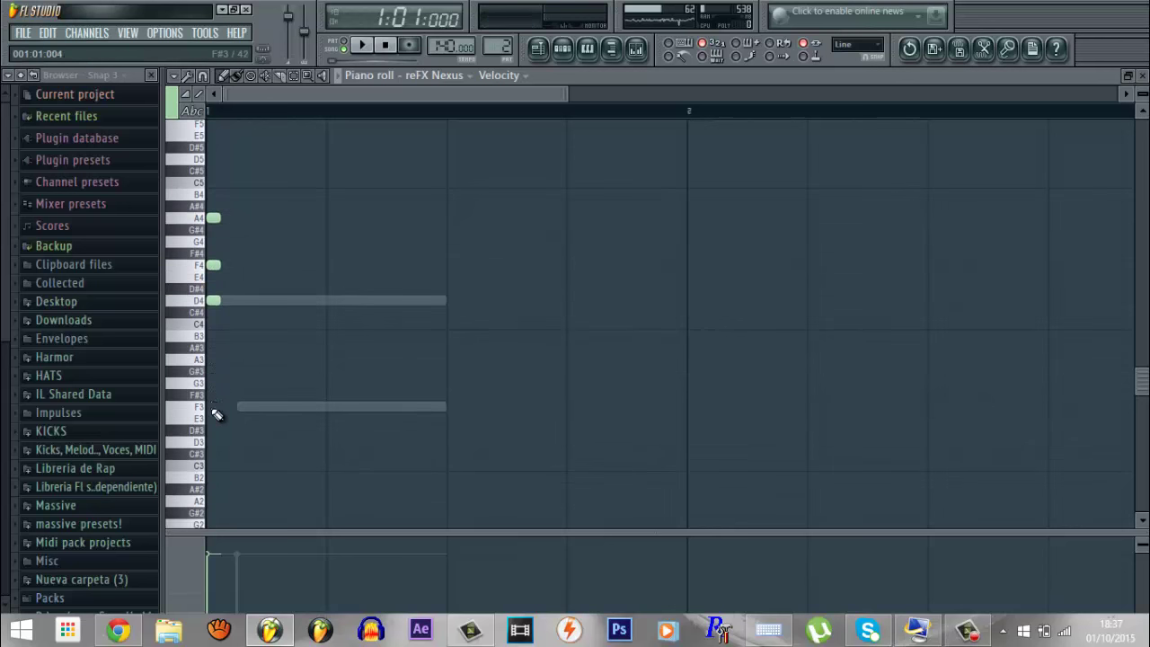
pyautogui.moveTo(217, 448); pyautogui.dragTo(211, 440)
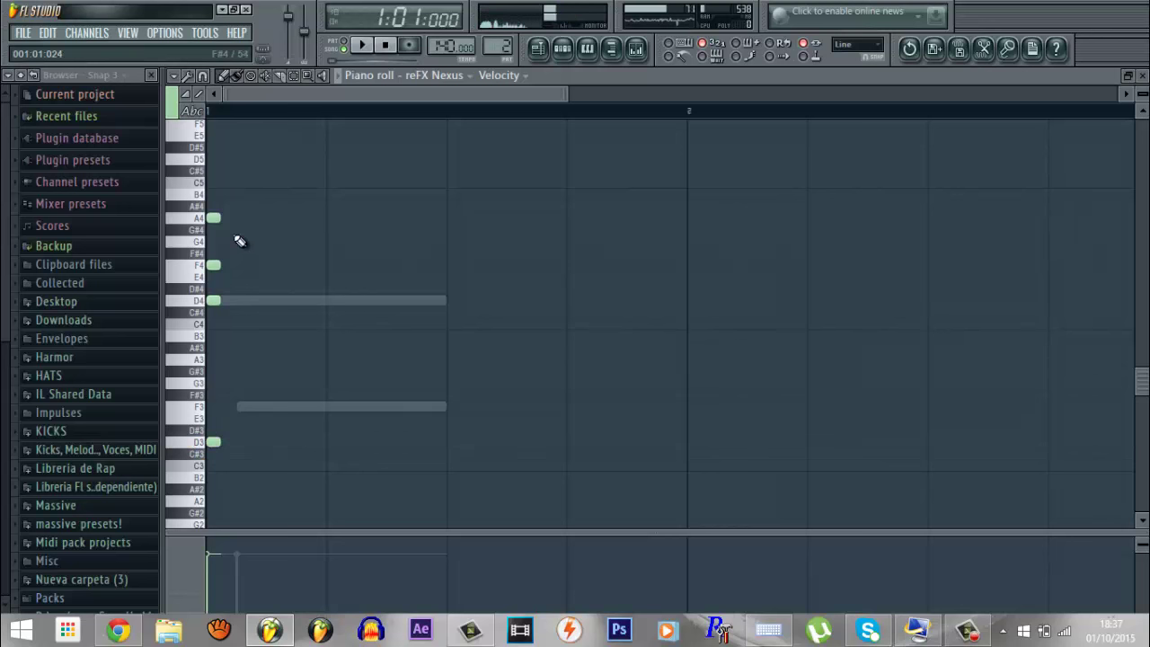
# Step: Place the four-note Nexus chord on beats 2 and 4 of bar 1, and play the result
pyautogui.moveTo(232, 202); pyautogui.dragTo(576, 446)
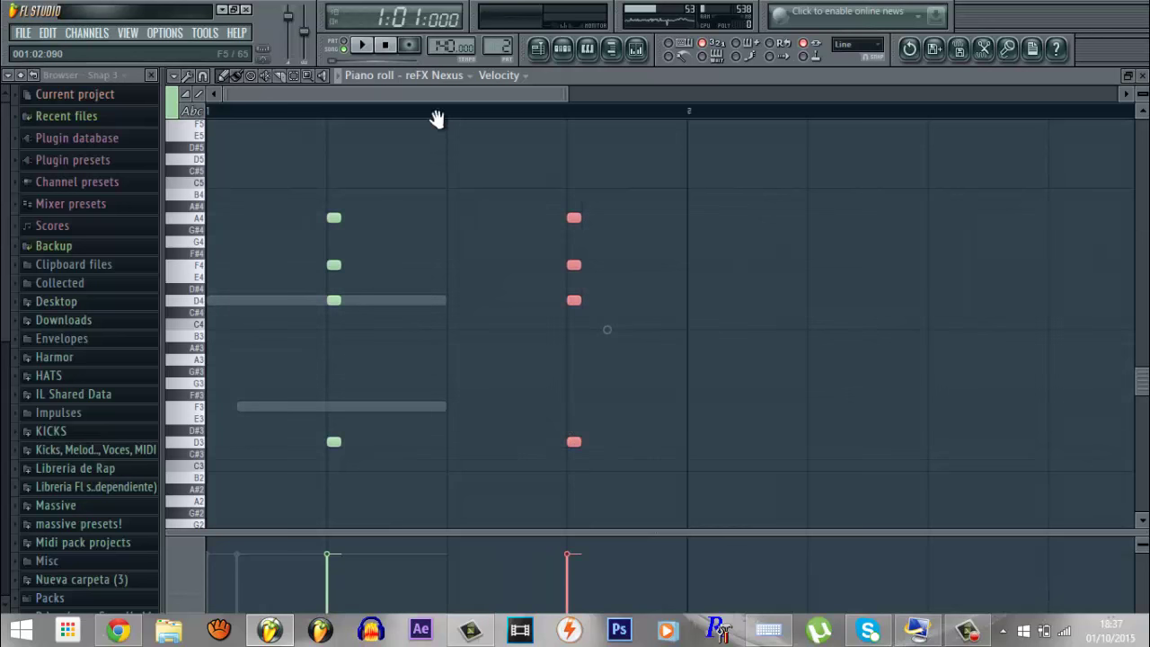
pyautogui.scroll(2, 440, 135)
pyautogui.keyDown('ctrl'); pyautogui.moveTo(311, 191); pyautogui.dragTo(426, 475); pyautogui.keyUp('ctrl')
pyautogui.moveTo(335, 470); pyautogui.dragTo(274, 456)
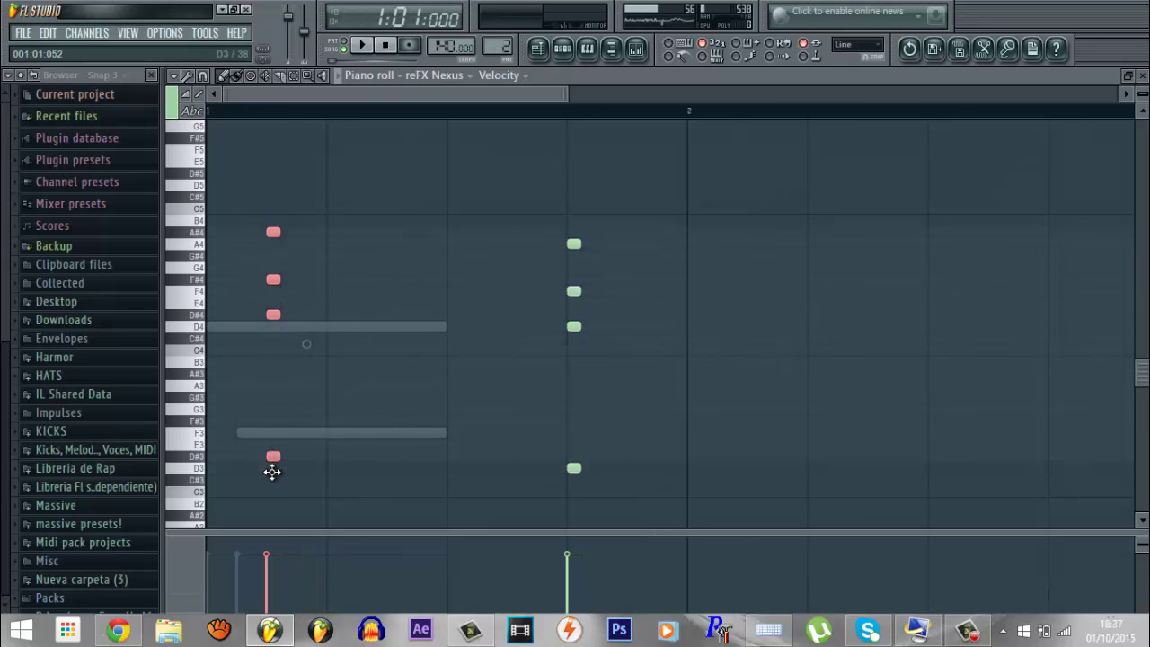
pyautogui.scroll(-2, 318, 162)
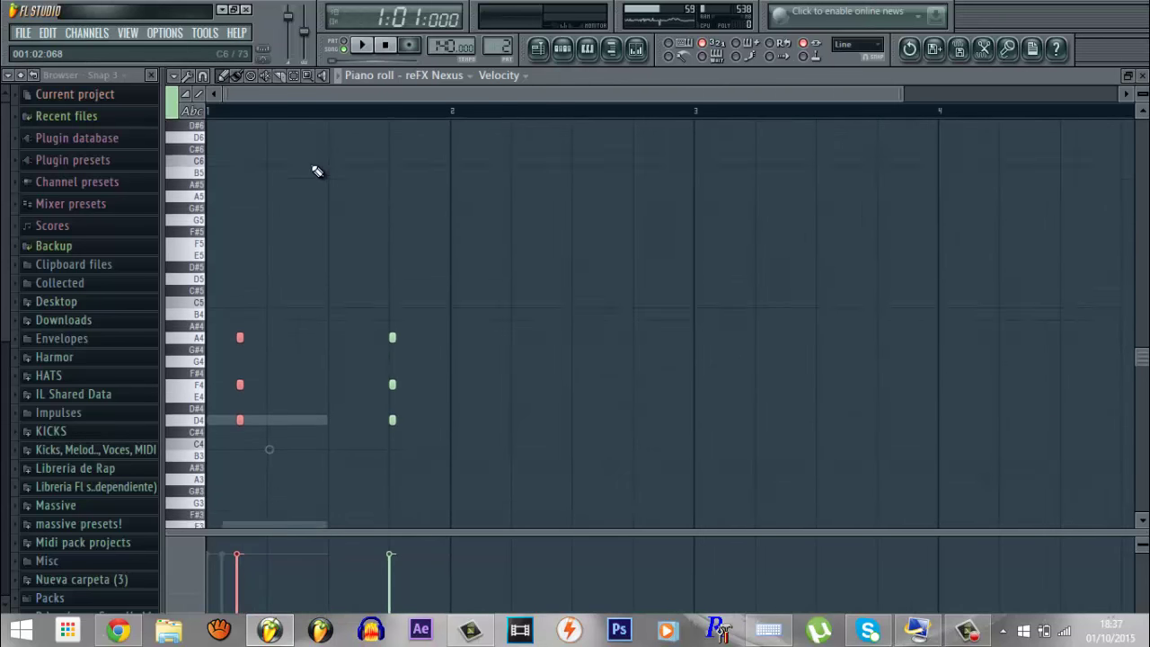
pyautogui.keyDown('ctrl'); pyautogui.moveTo(199, 215); pyautogui.dragTo(278, 473); pyautogui.keyUp('ctrl')
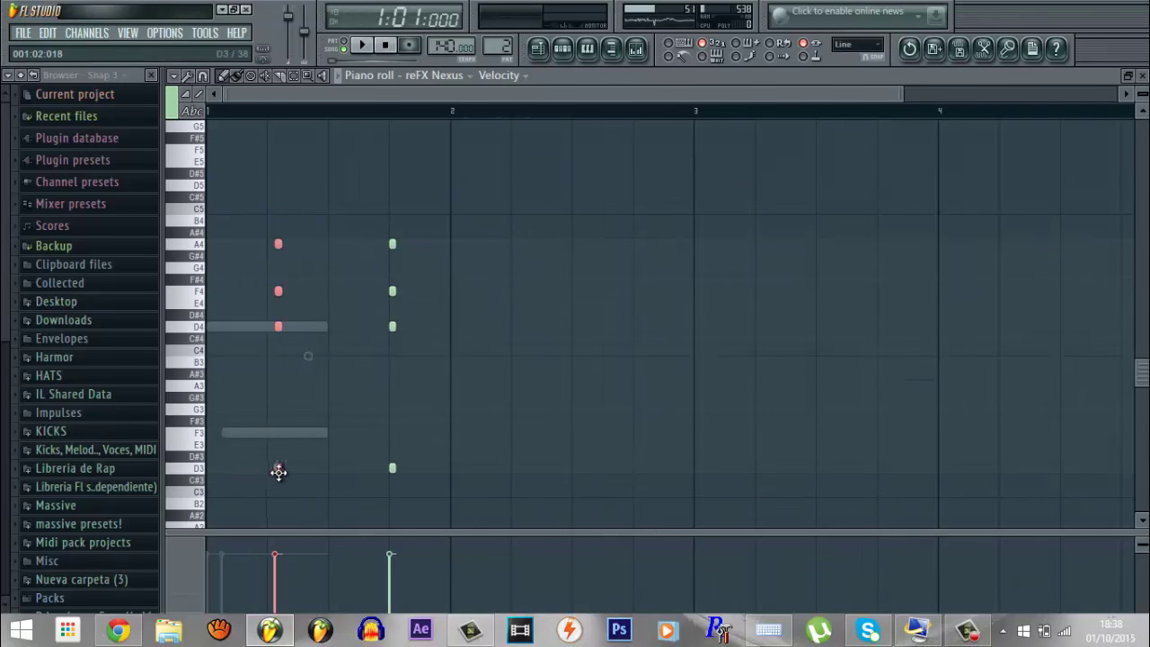
pyautogui.click(362, 45)
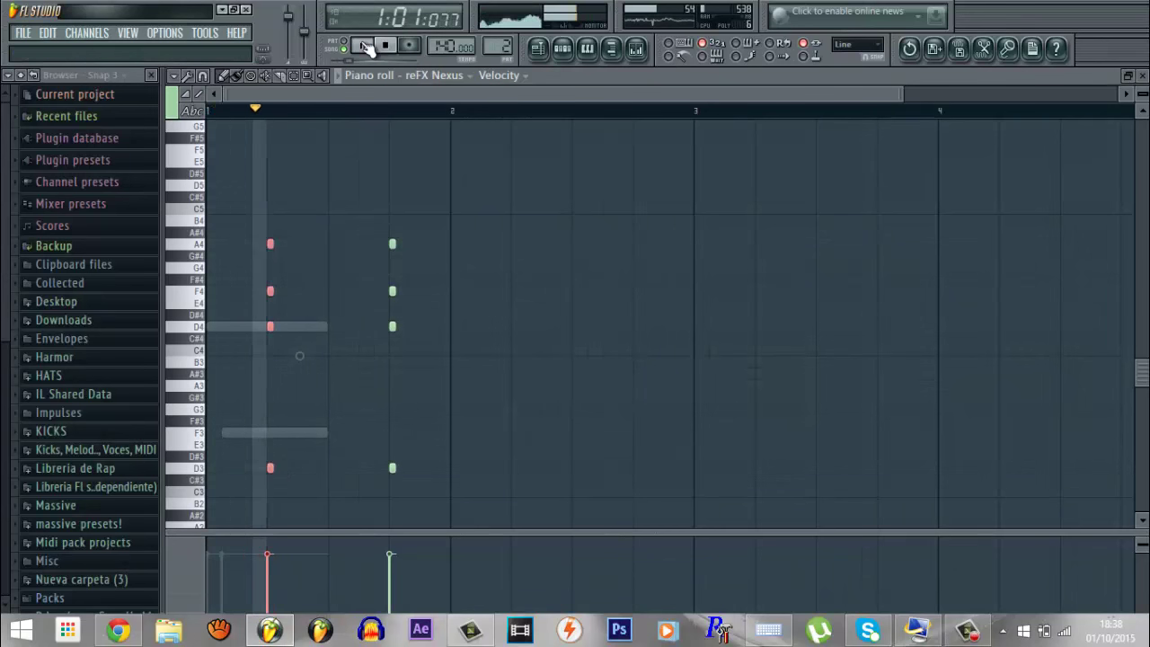
pyautogui.click(383, 46)
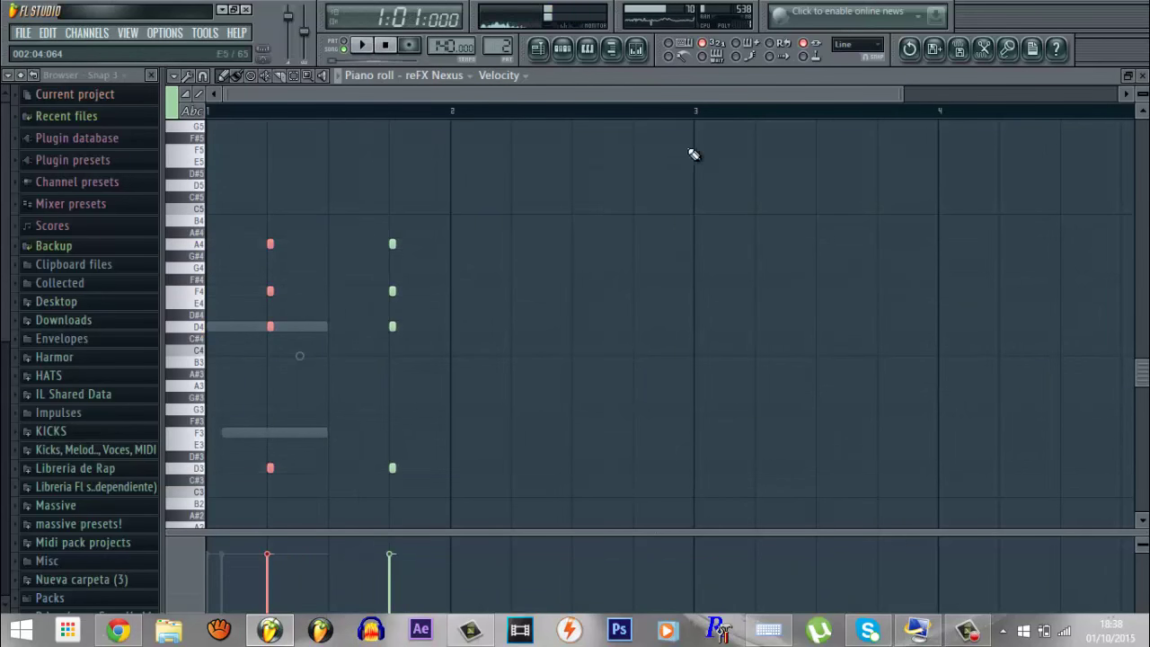
# Step: Transpose both Nexus chords up two octaves so their lowest note is D5, play them, and close the piano roll
pyautogui.moveTo(259, 221); pyautogui.dragTo(367, 461)
pyautogui.moveTo(270, 459); pyautogui.dragTo(269, 282)
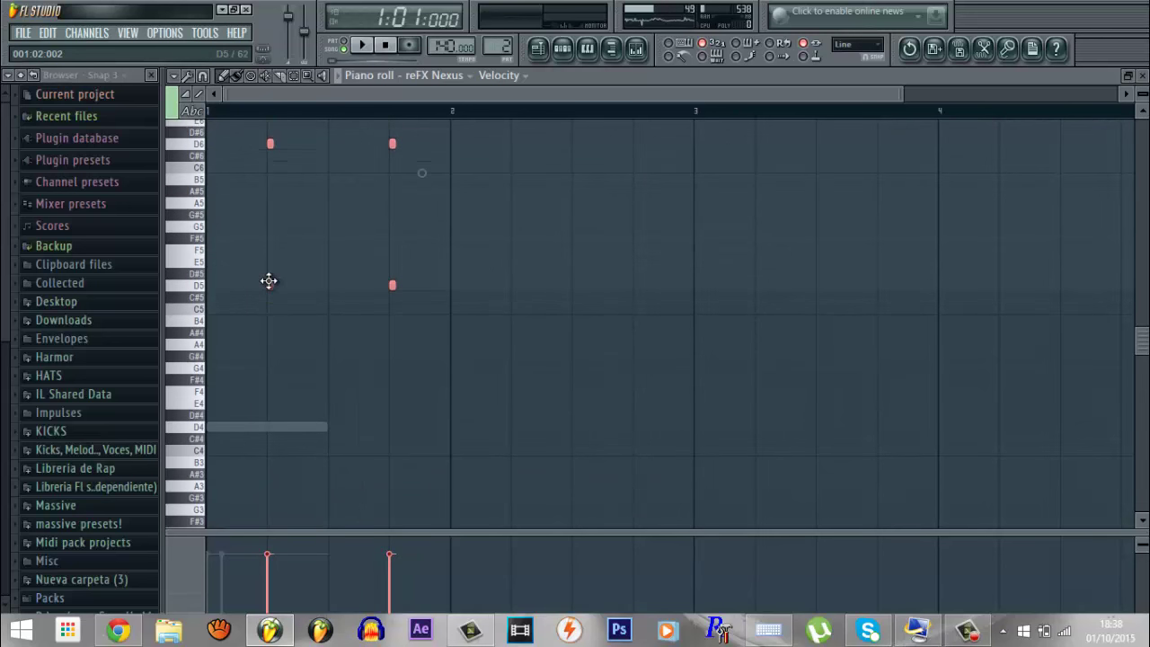
pyautogui.click(363, 45)
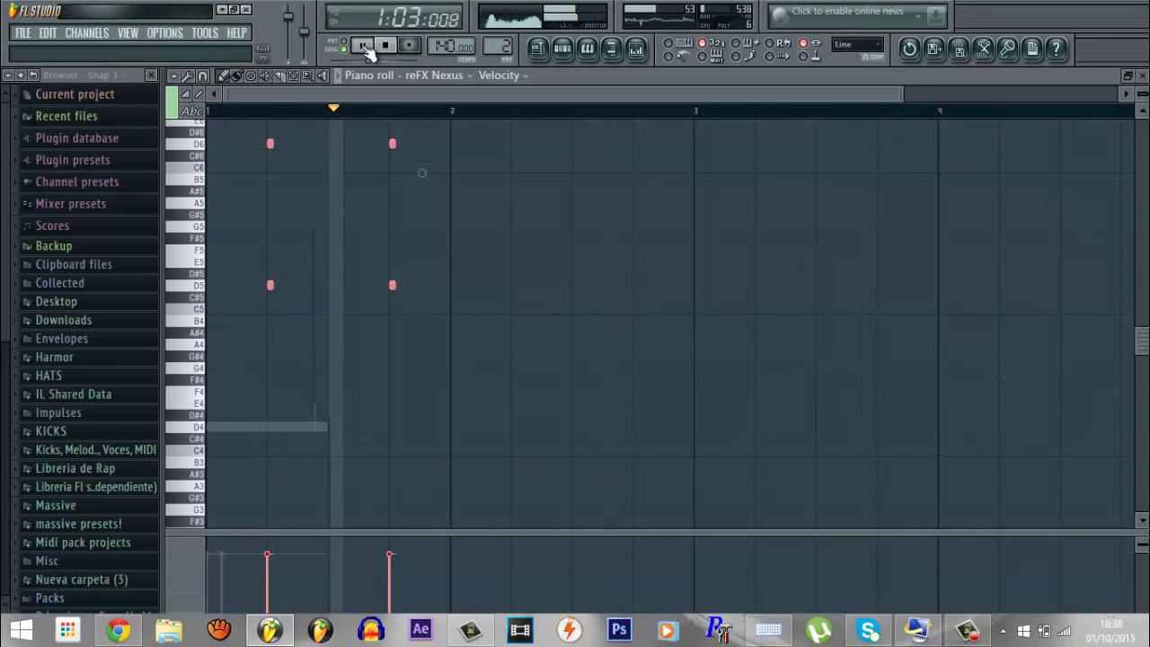
pyautogui.scroll(1, 551, 201)
pyautogui.scroll(-1, 493, 112)
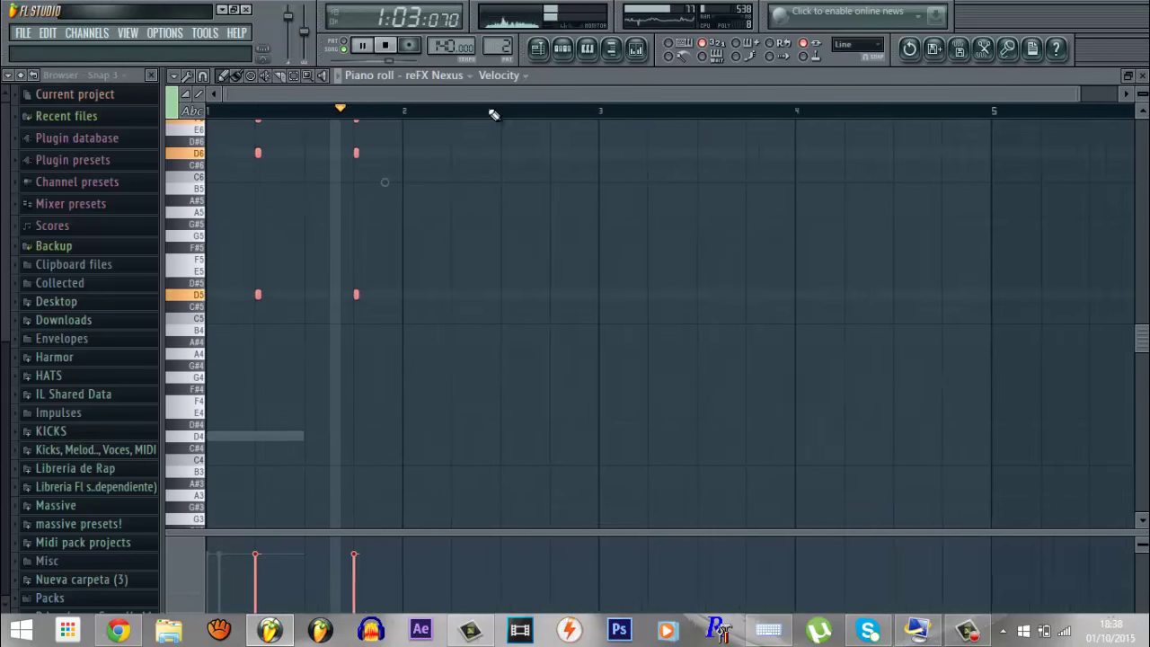
pyautogui.click(1142, 76)
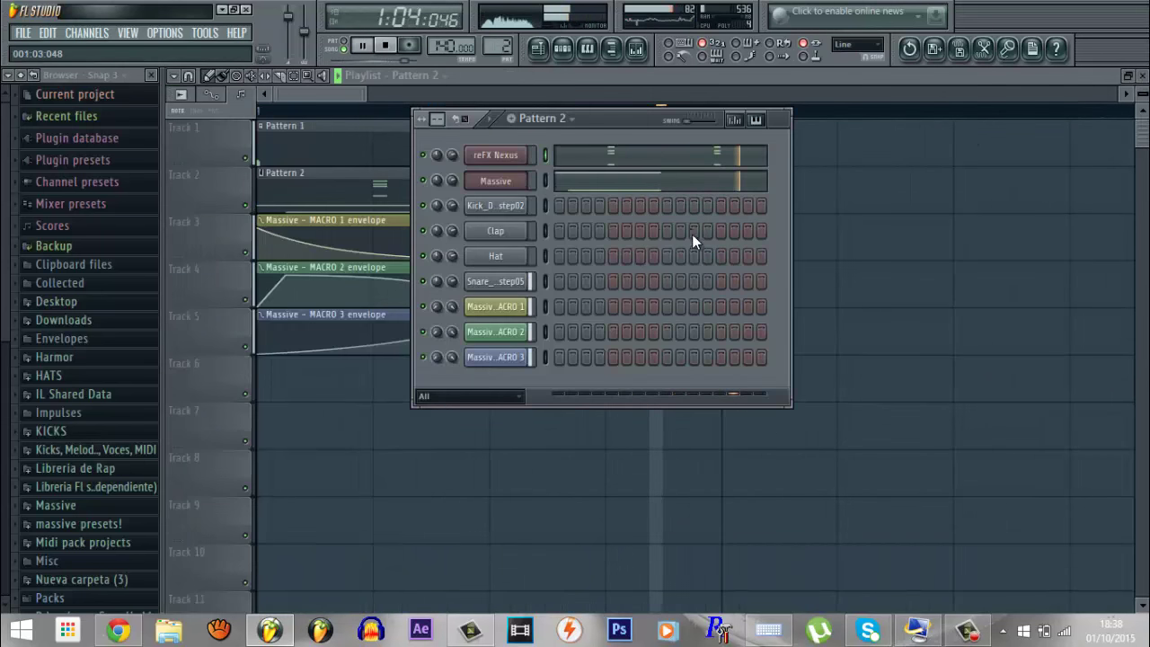
# Step: Move the Nexus channel's notes out of Pattern 2 into the empty Pattern 3
pyautogui.hotkey('ctrl', 'x')
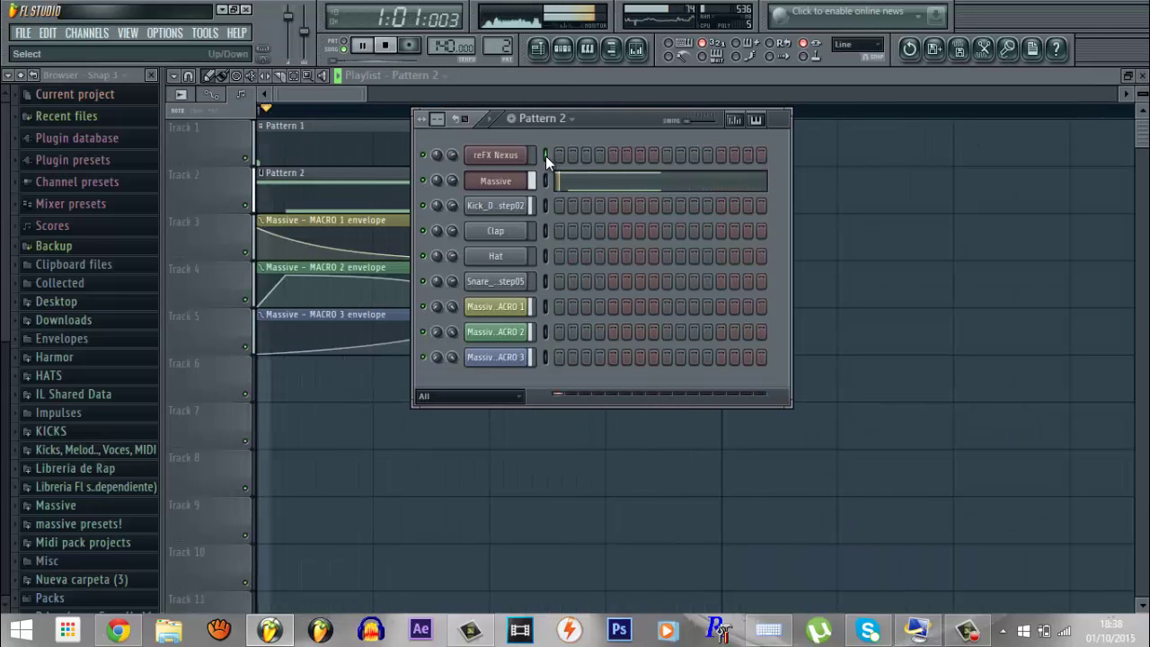
pyautogui.scroll(1, 485, 38)
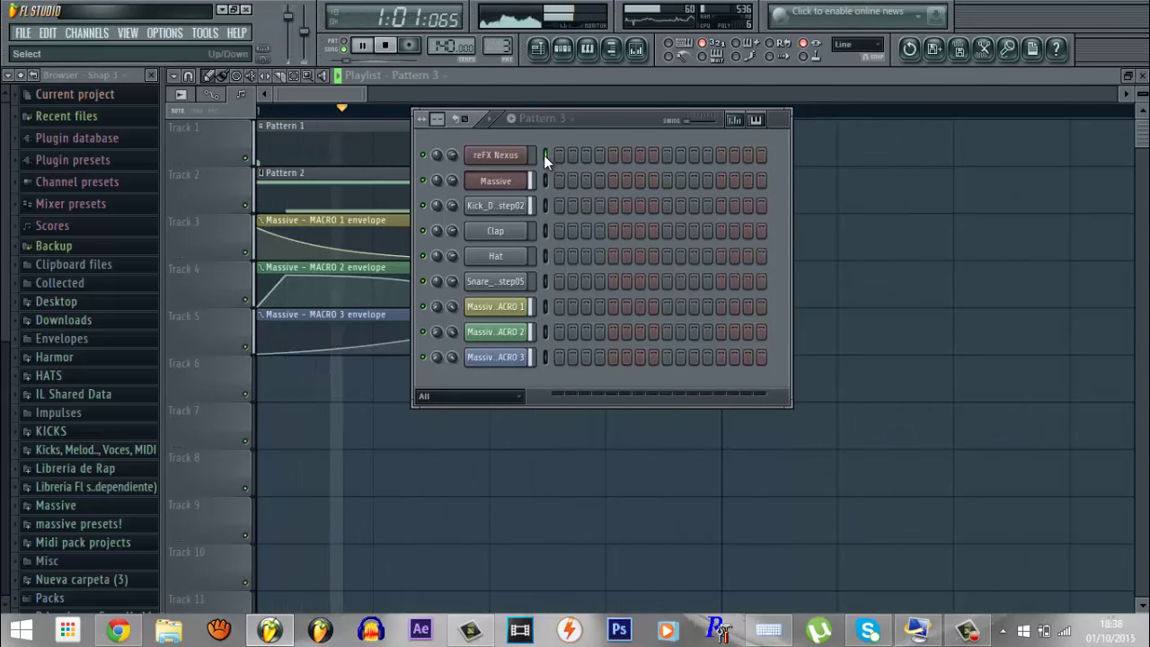
pyautogui.hotkey('ctrl', 'v')
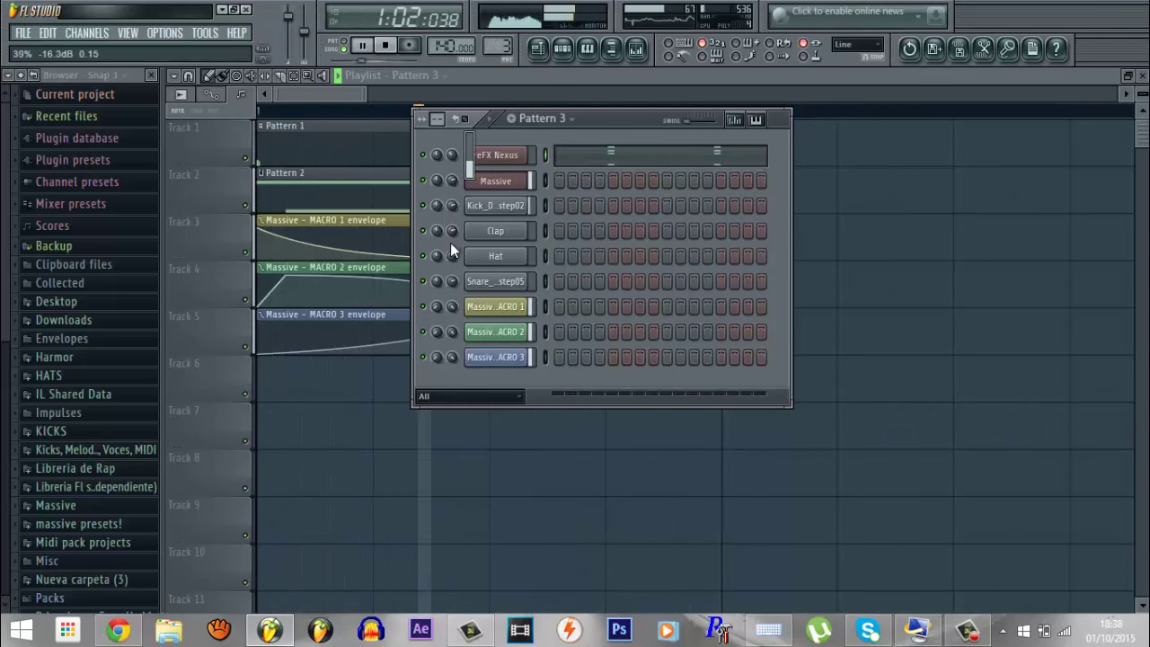
# Step: Place Pattern 3 on Track 6 at the start of bar 1 in the playlist, and stop playback
pyautogui.click(838, 212)
pyautogui.moveTo(839, 218); pyautogui.dragTo(236, 359)
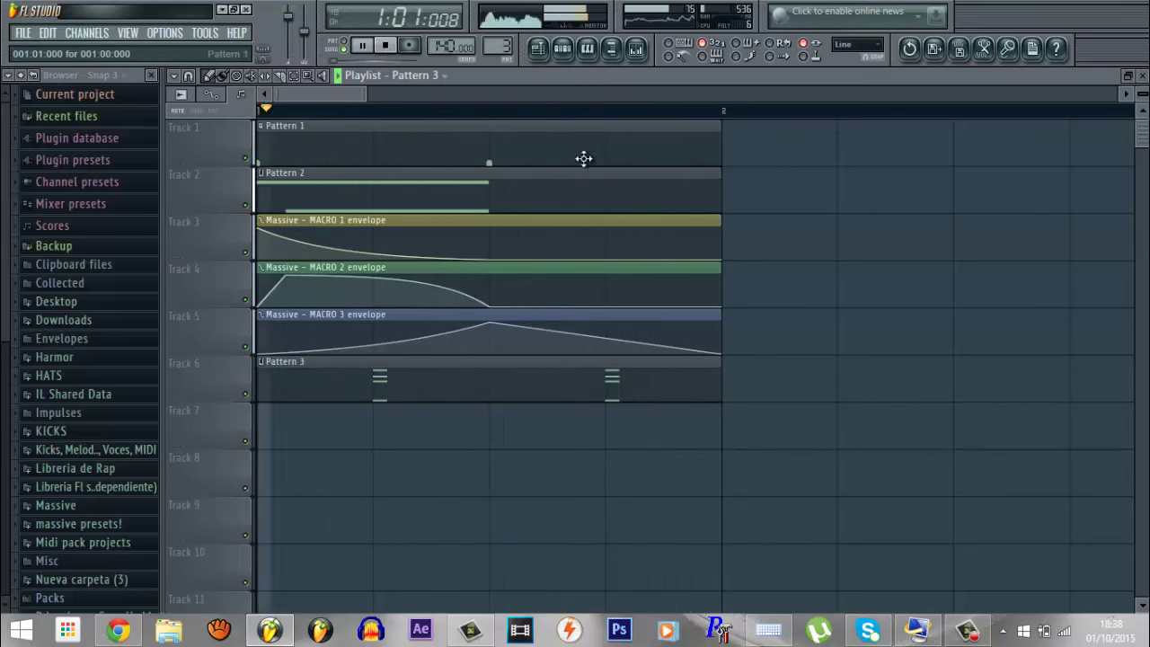
pyautogui.scroll(-2, 519, 119)
pyautogui.click(384, 45)
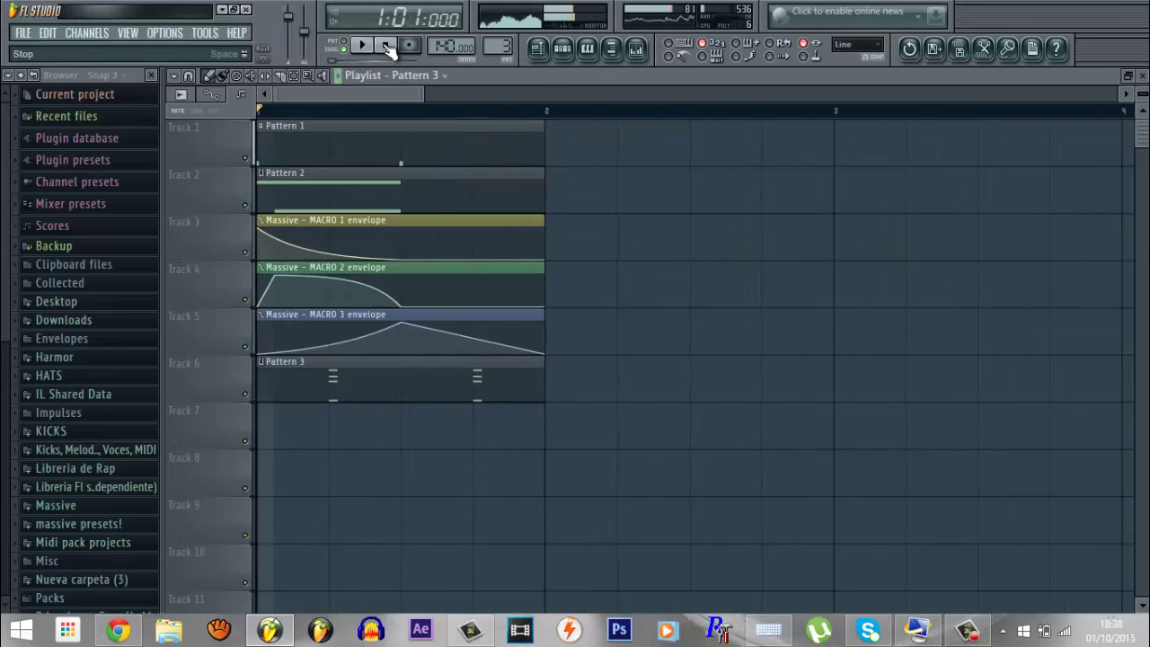